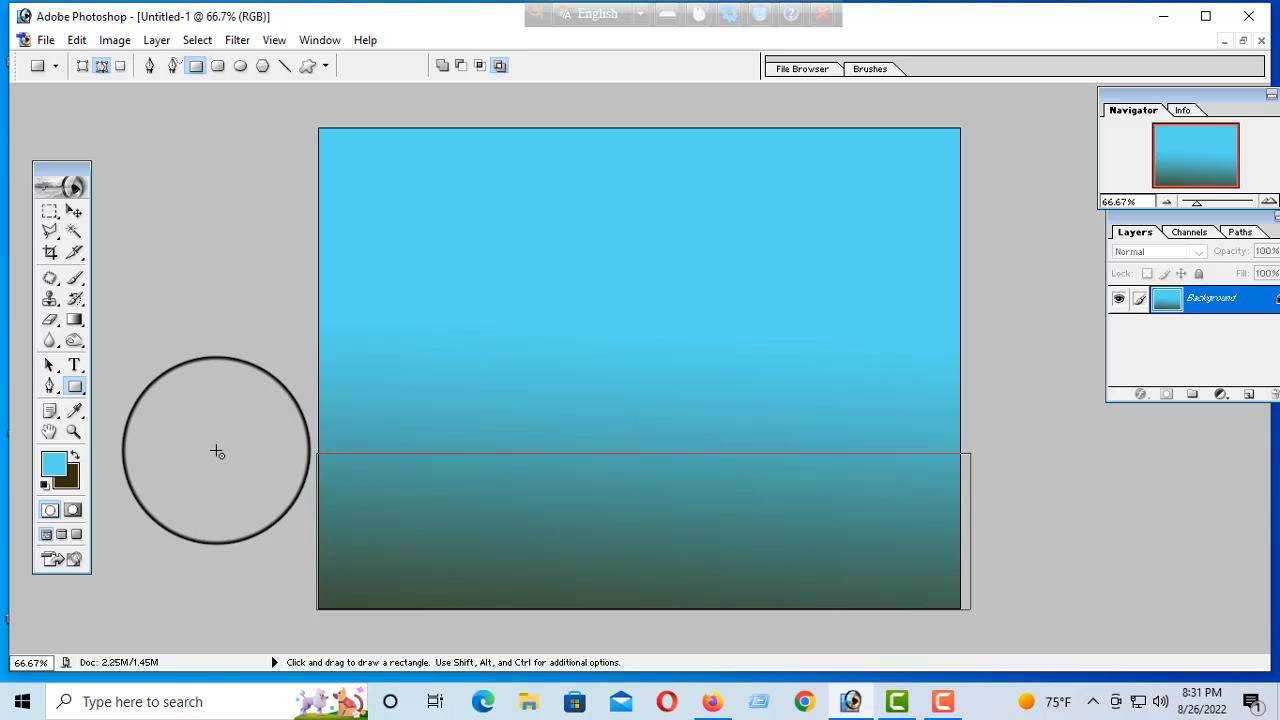
Step: Undo the rectangle path and make a rectangular marquee selection across the full width of the canvas's lower strip
key("ctrl+z")
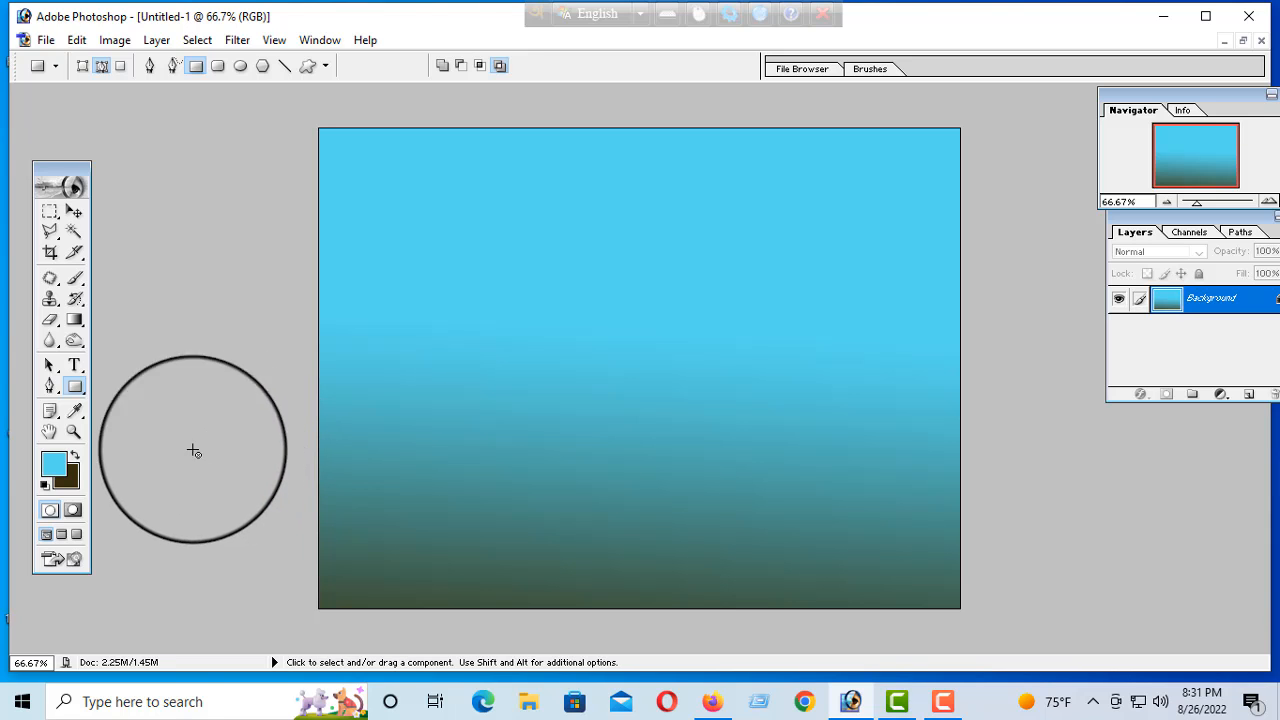
left_click(56, 220)
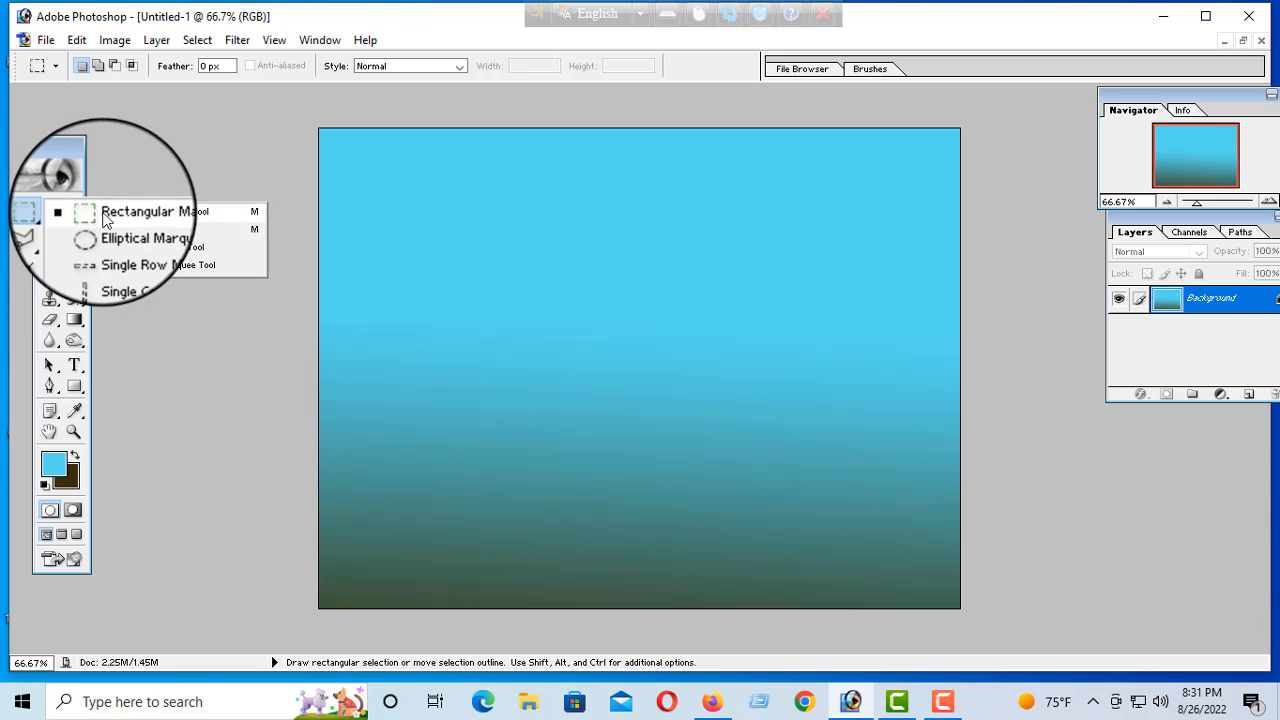
left_click(106, 219)
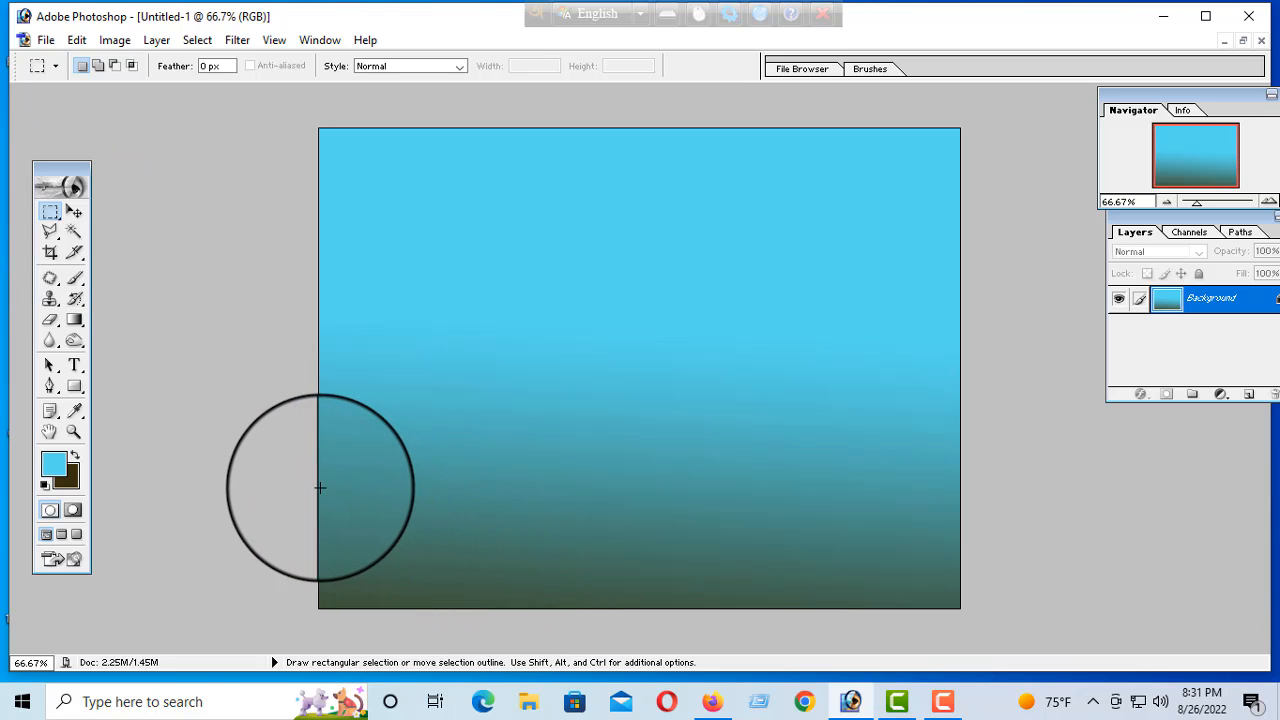
left_click_drag(320, 500, 968, 610)
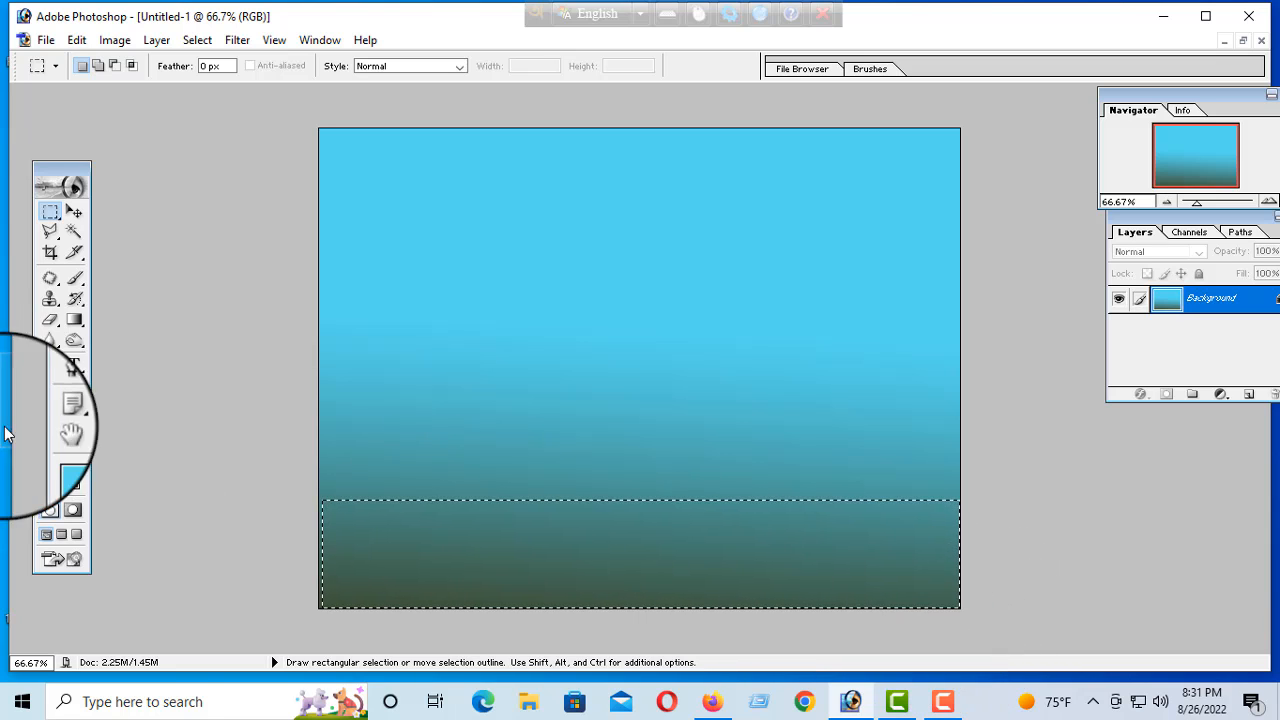
Step: Set the foreground color to brown 925A19
left_click(55, 465)
left_click(686, 456)
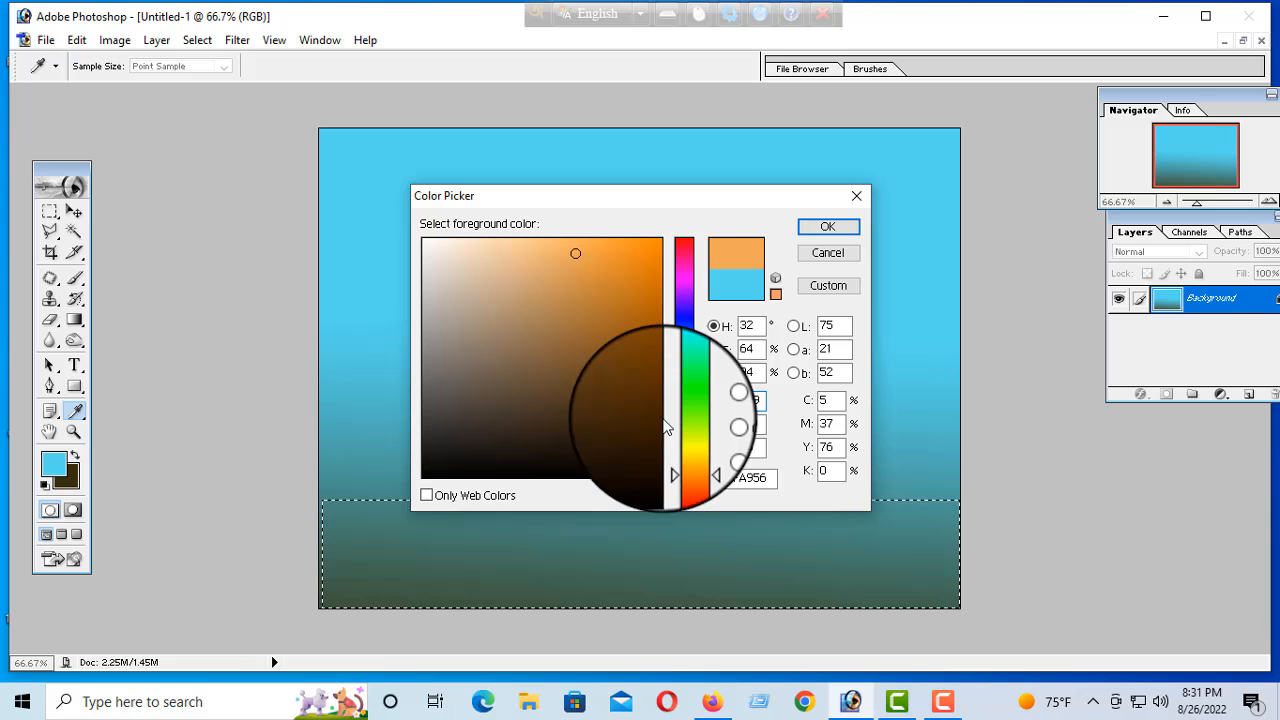
left_click(621, 342)
left_click(827, 226)
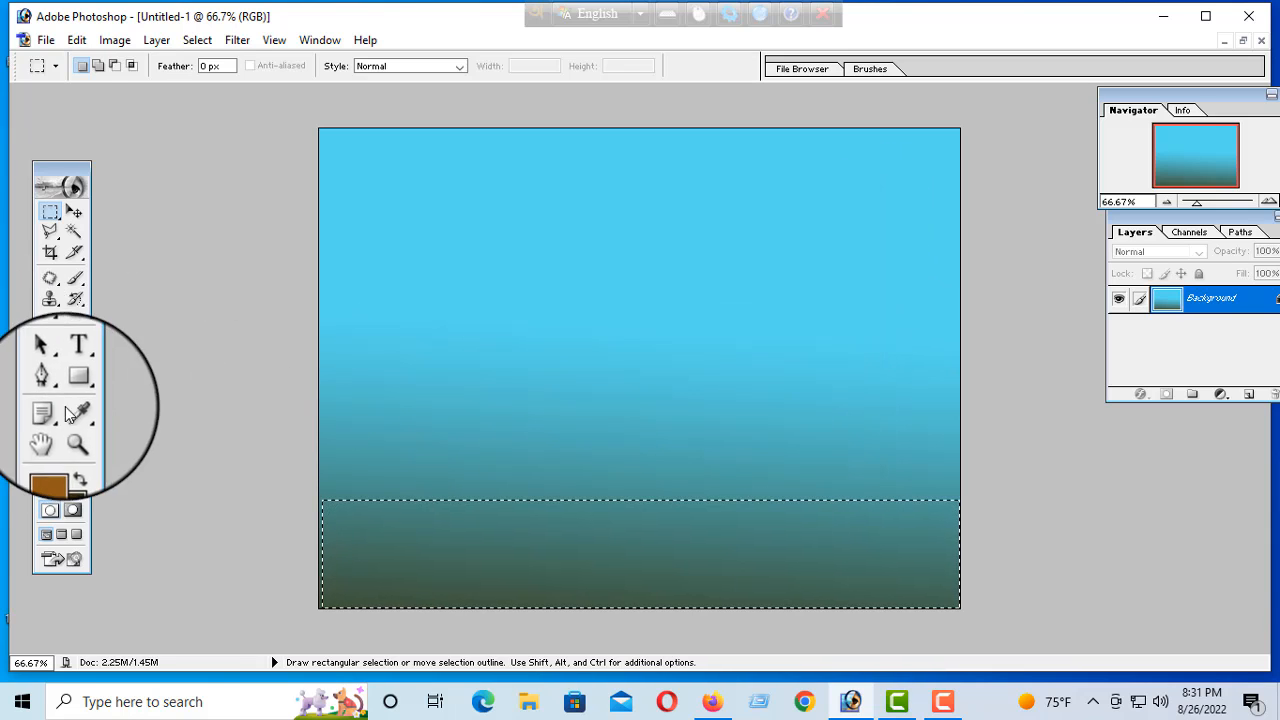
Step: Fill the selected ground strip with a linear brown-to-dark-brown gradient that darkens toward the canvas's lower edge, and deselect
left_click(75, 319)
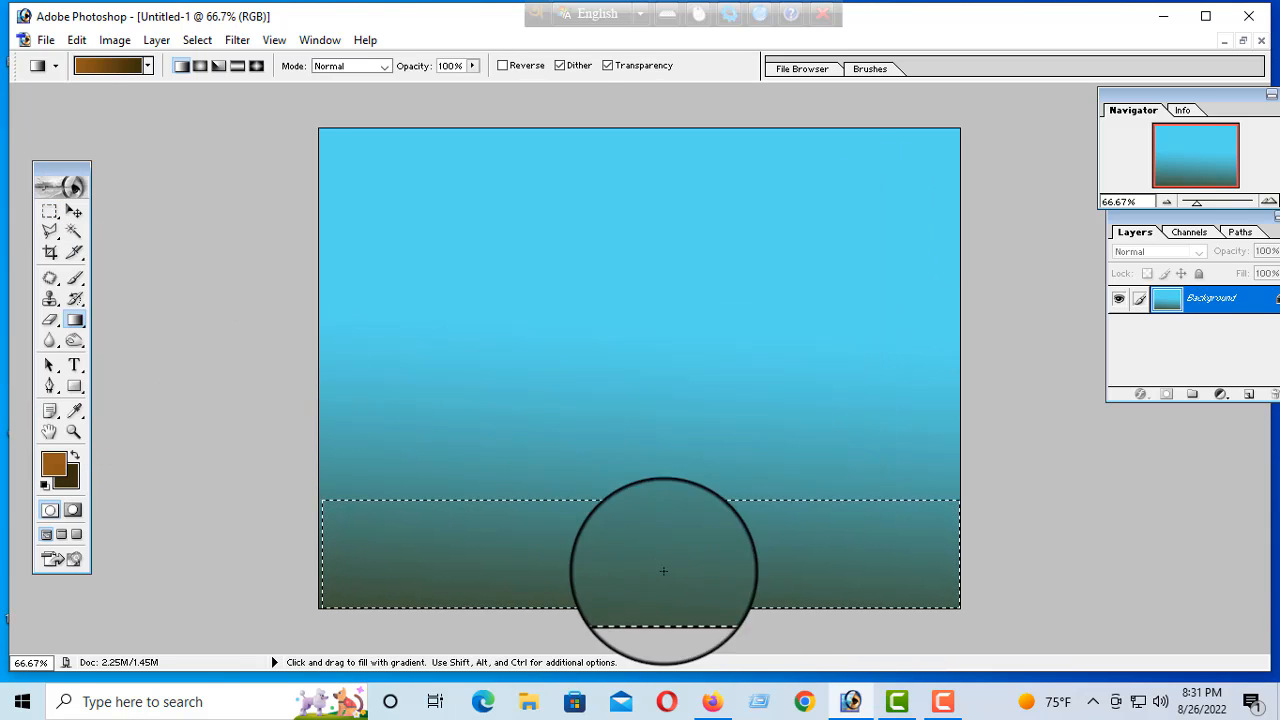
left_click_drag(663, 543, 652, 570)
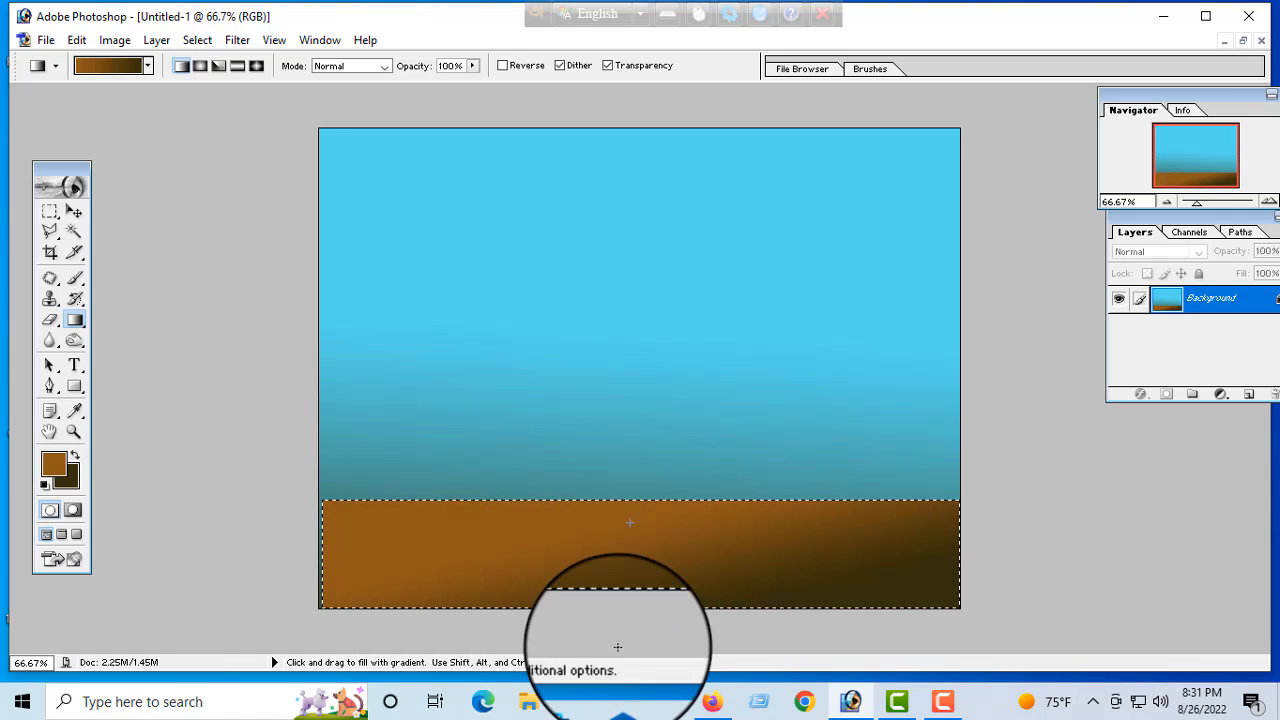
left_click_drag(617, 647, 615, 650)
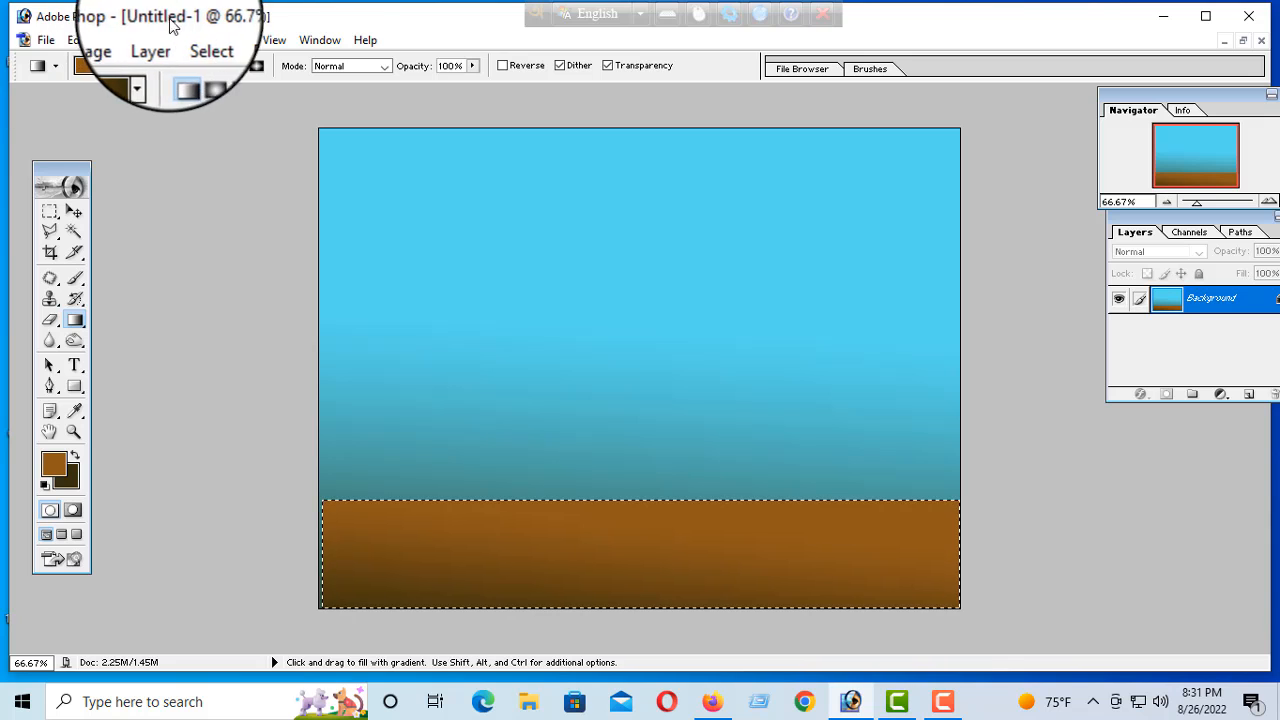
left_click(197, 40)
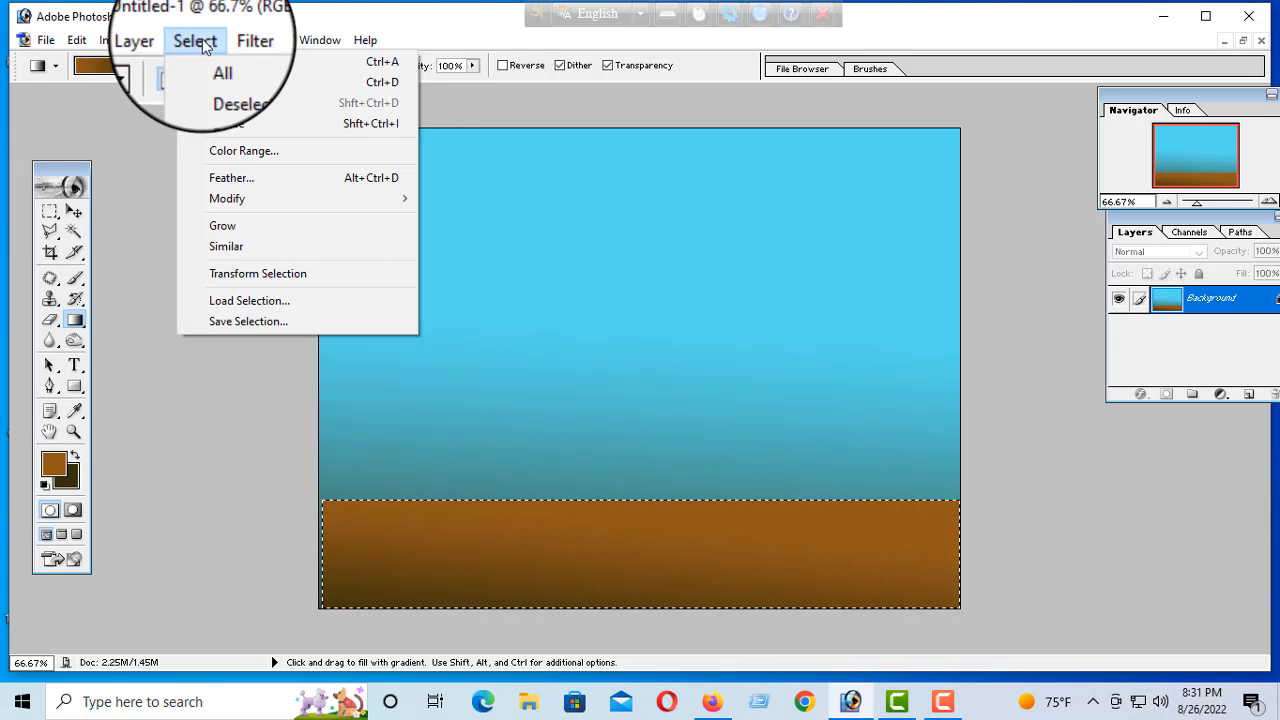
left_click(237, 84)
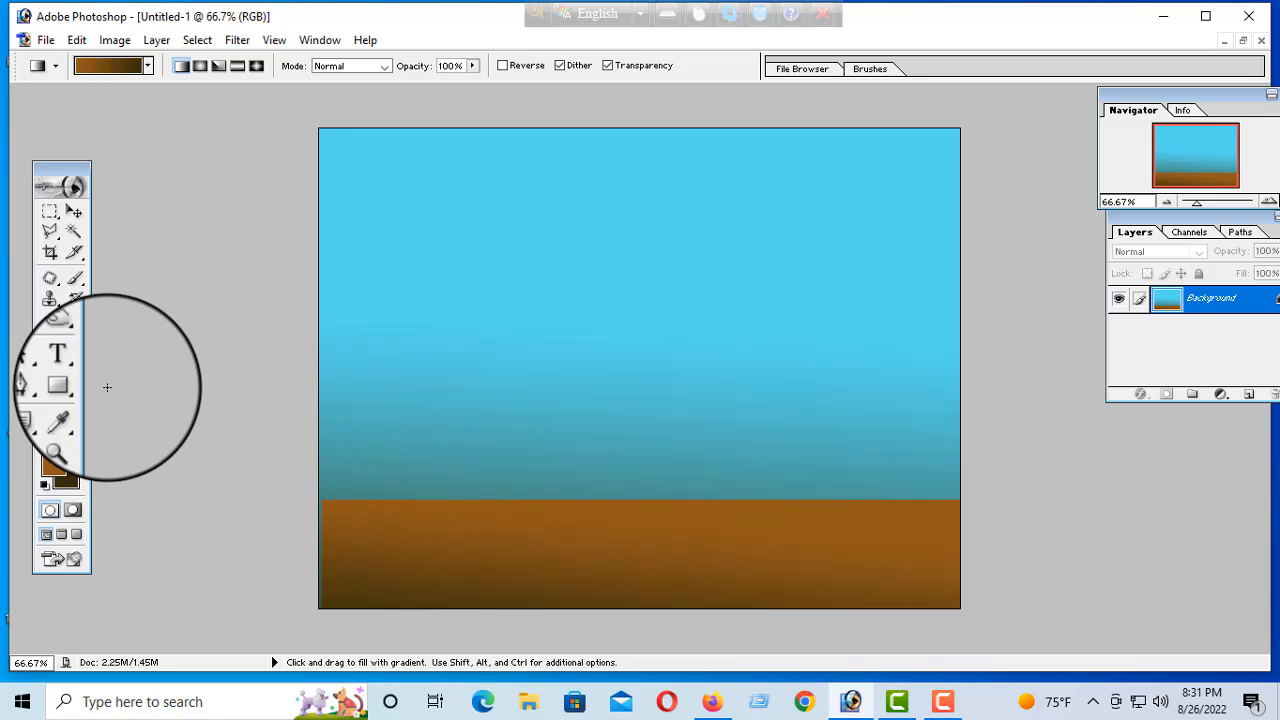
Step: Activate the Polygonal Lasso tool and add a new layer above the background
left_click(56, 236)
left_click(56, 236)
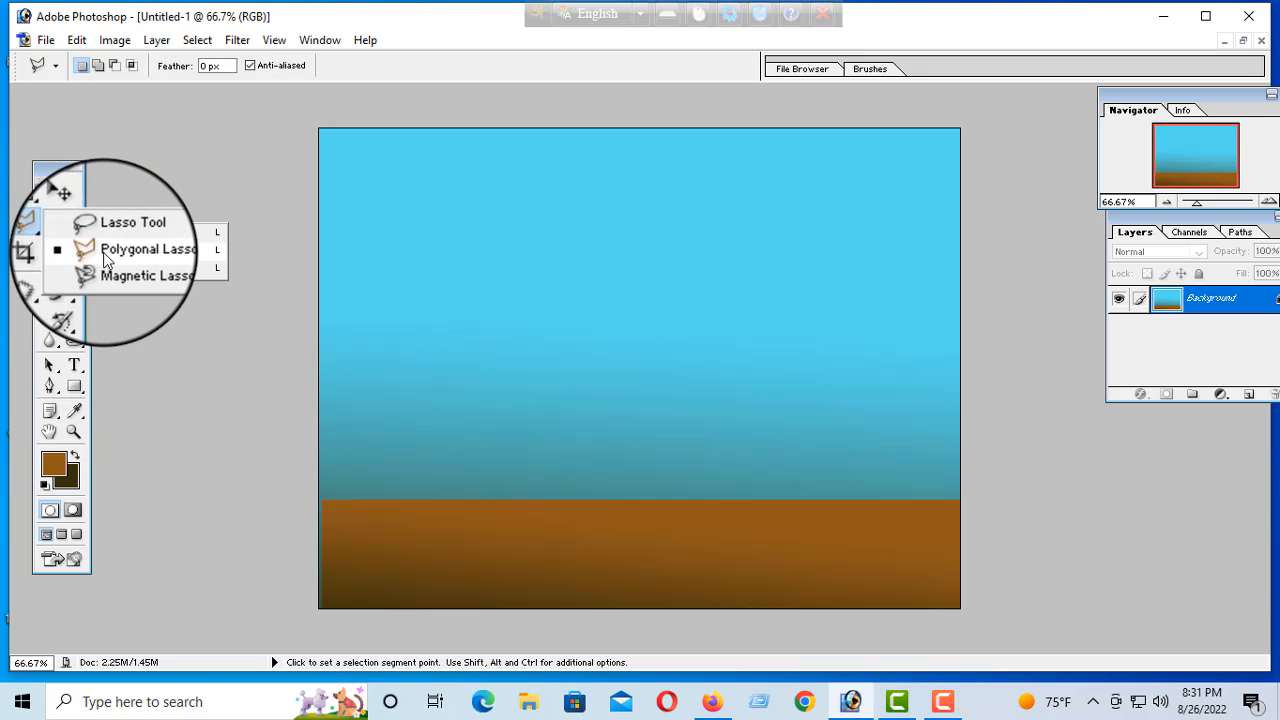
left_click(103, 252)
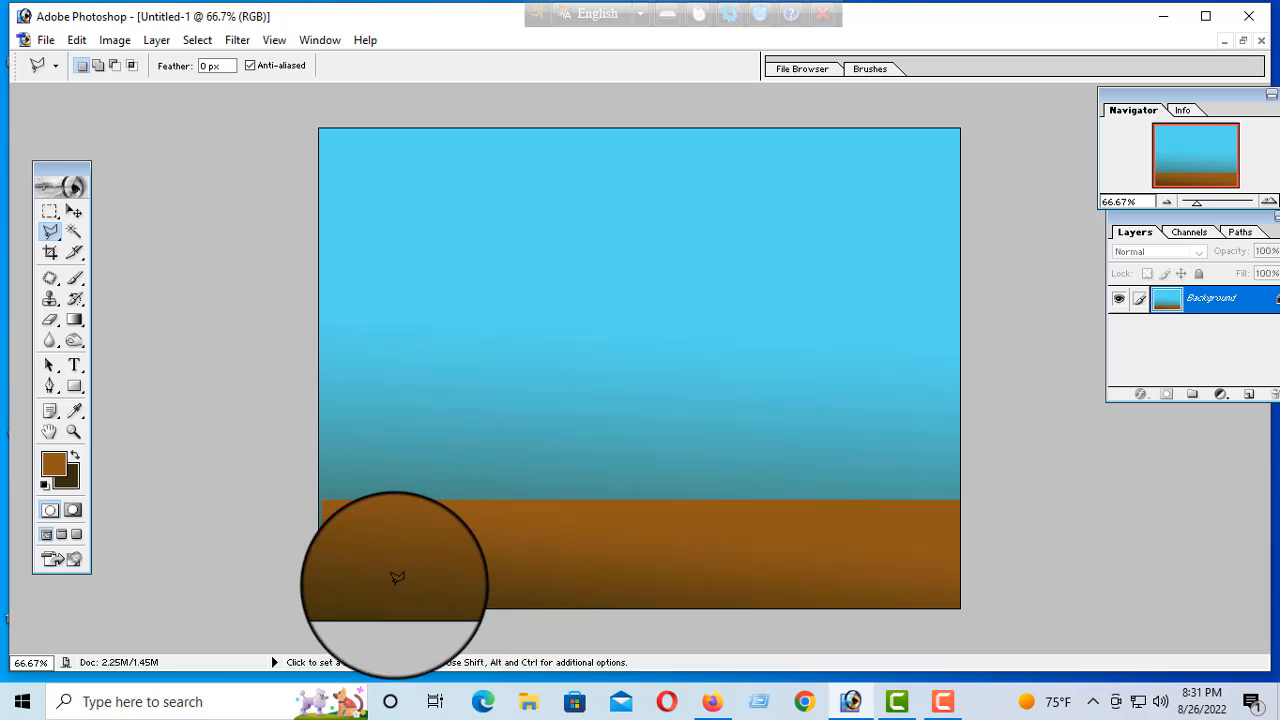
left_click(1249, 396)
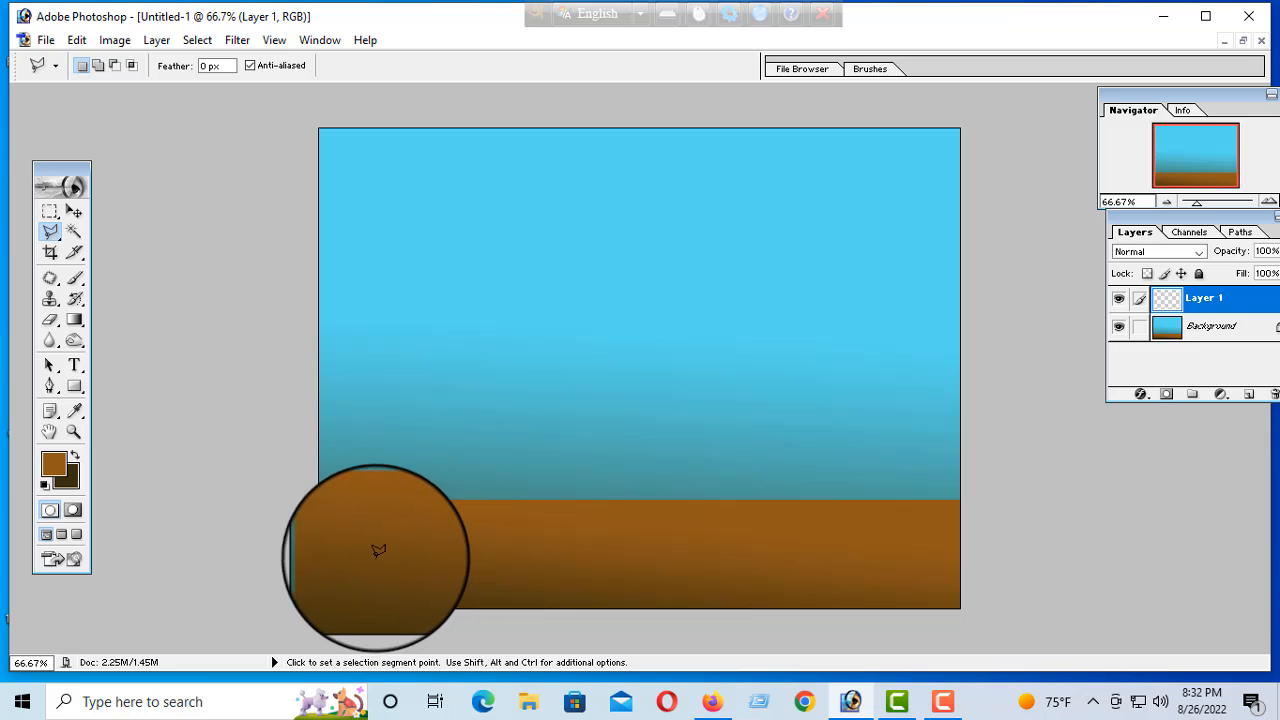
left_click(369, 609)
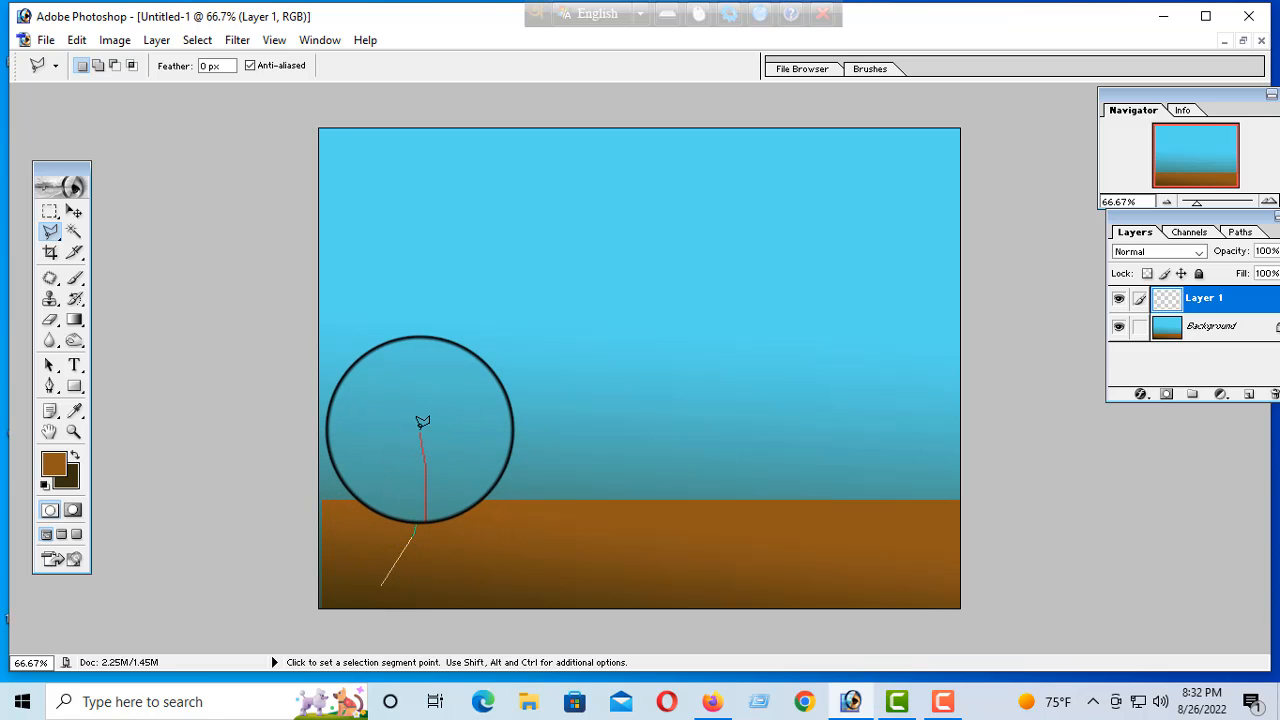
left_click(386, 357)
left_click(420, 361)
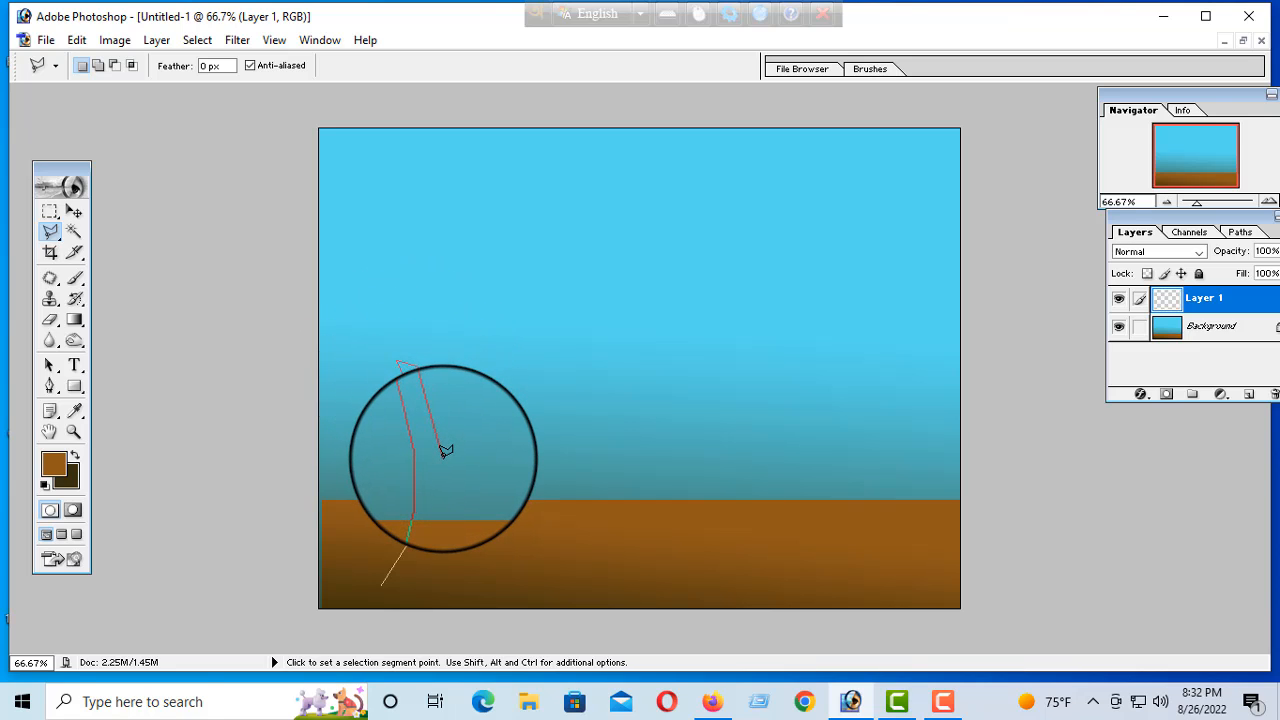
left_click(443, 457)
left_click(467, 403)
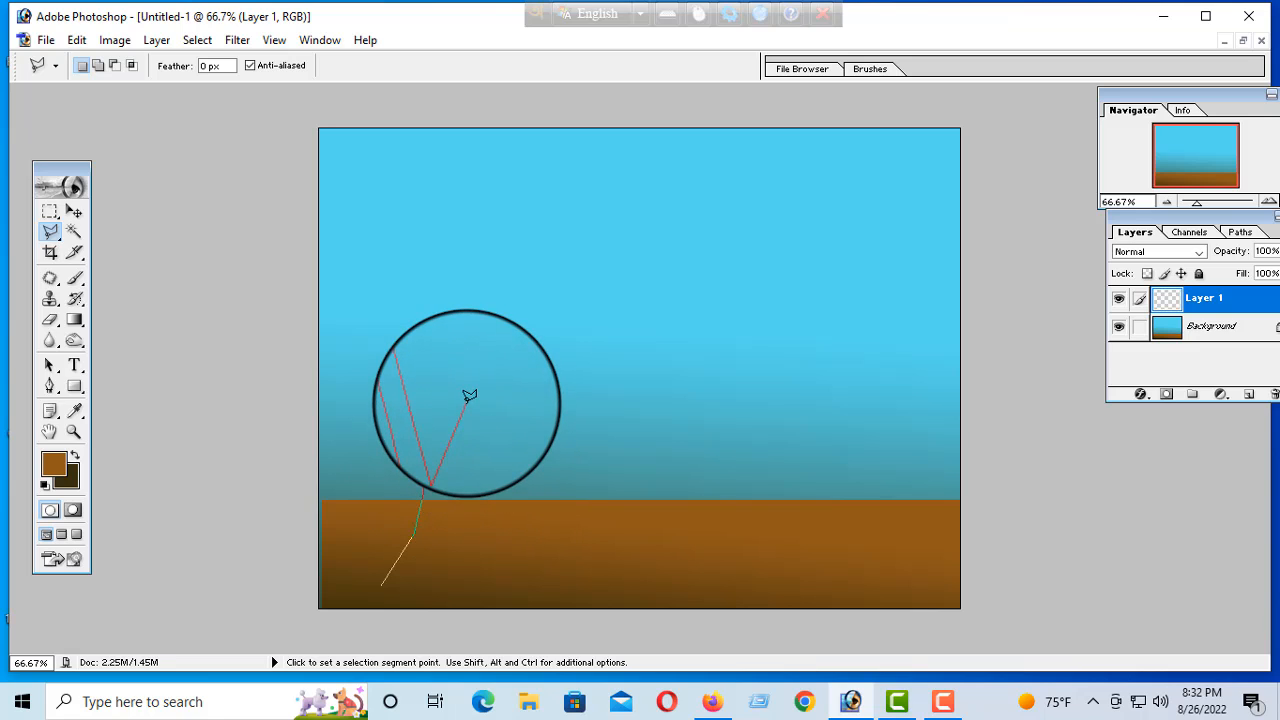
left_click(478, 345)
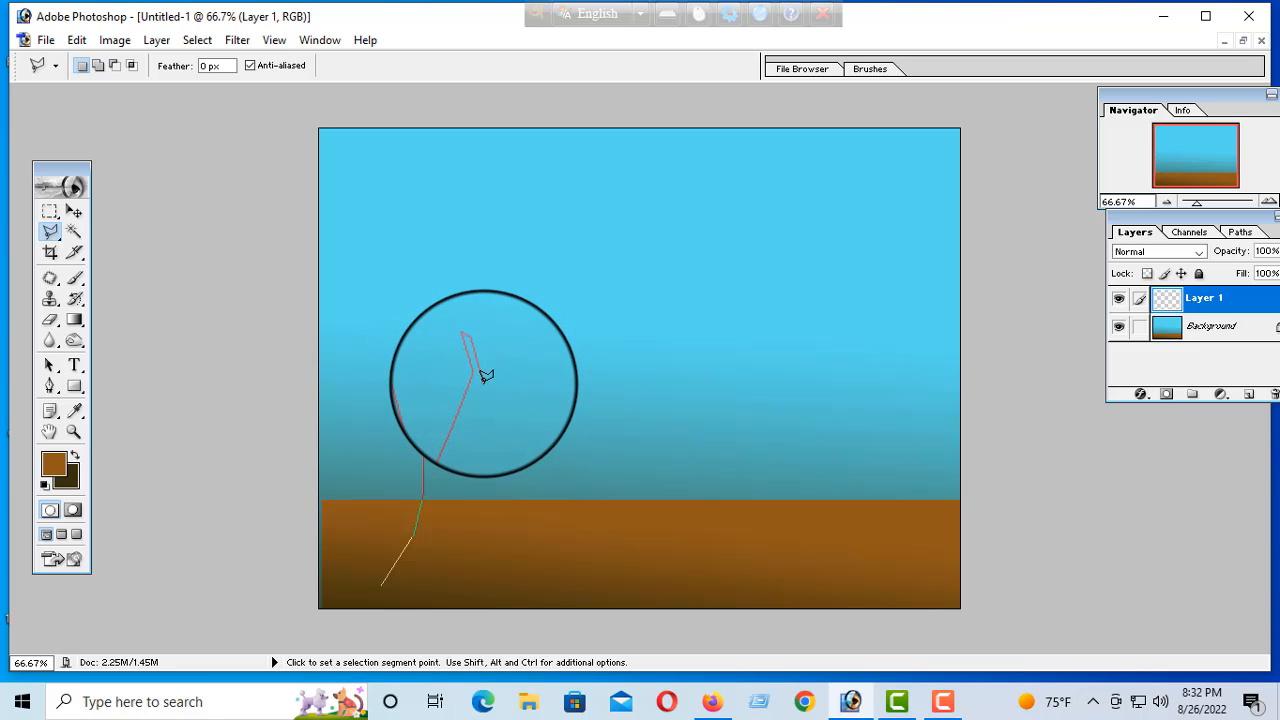
left_click(477, 374)
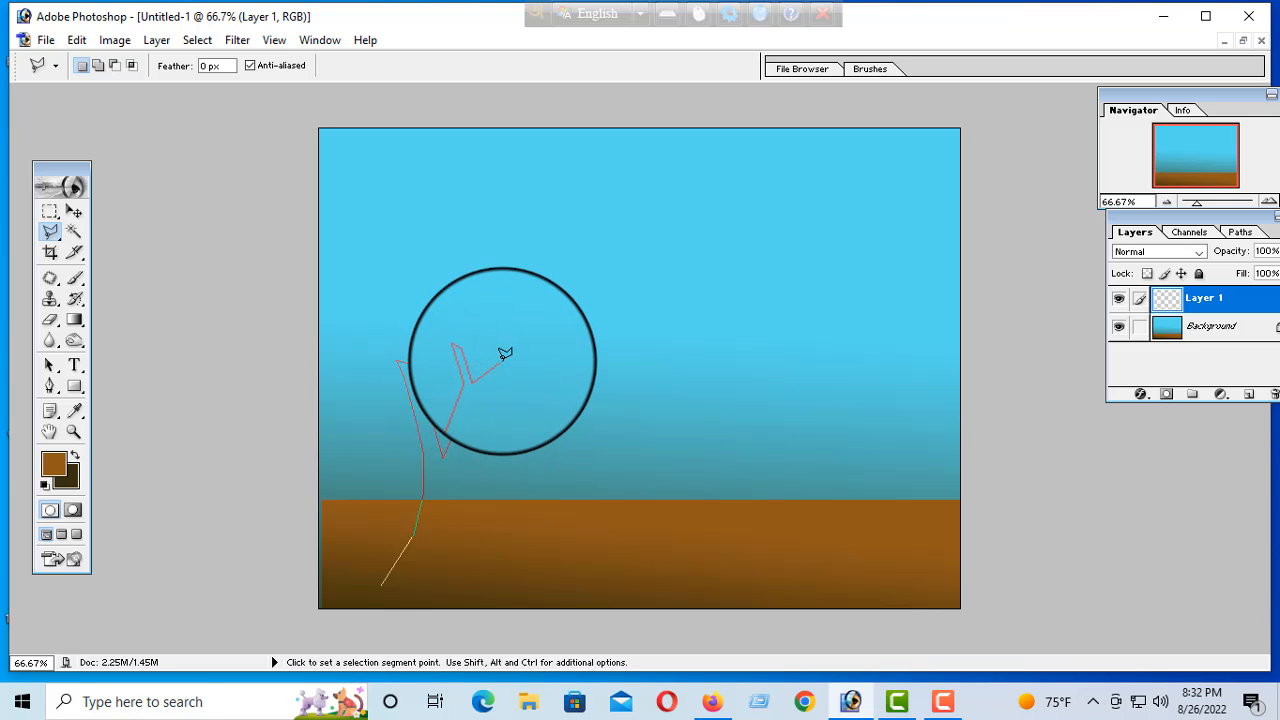
left_click(507, 360)
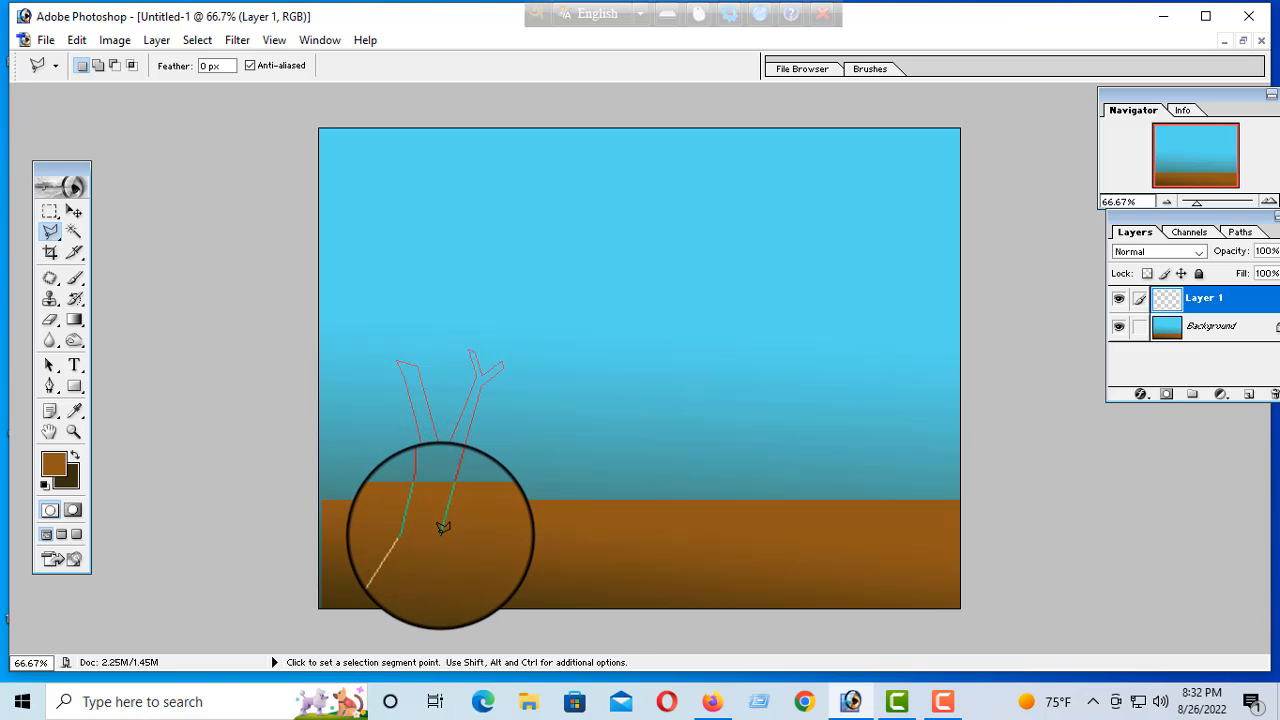
double_click(443, 532)
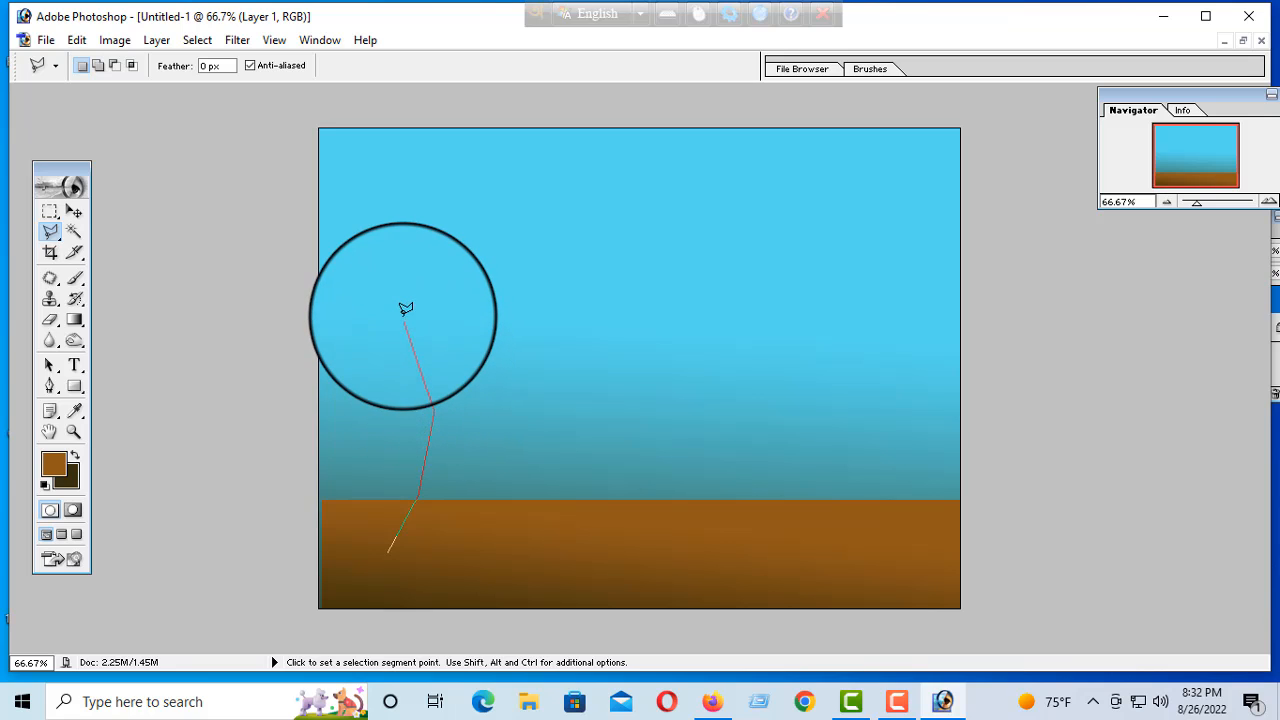
Step: Outline a bare tree with a trunk, forked branches and spreading roots as a polygonal lasso selection on the canvas's left side
left_click(392, 304)
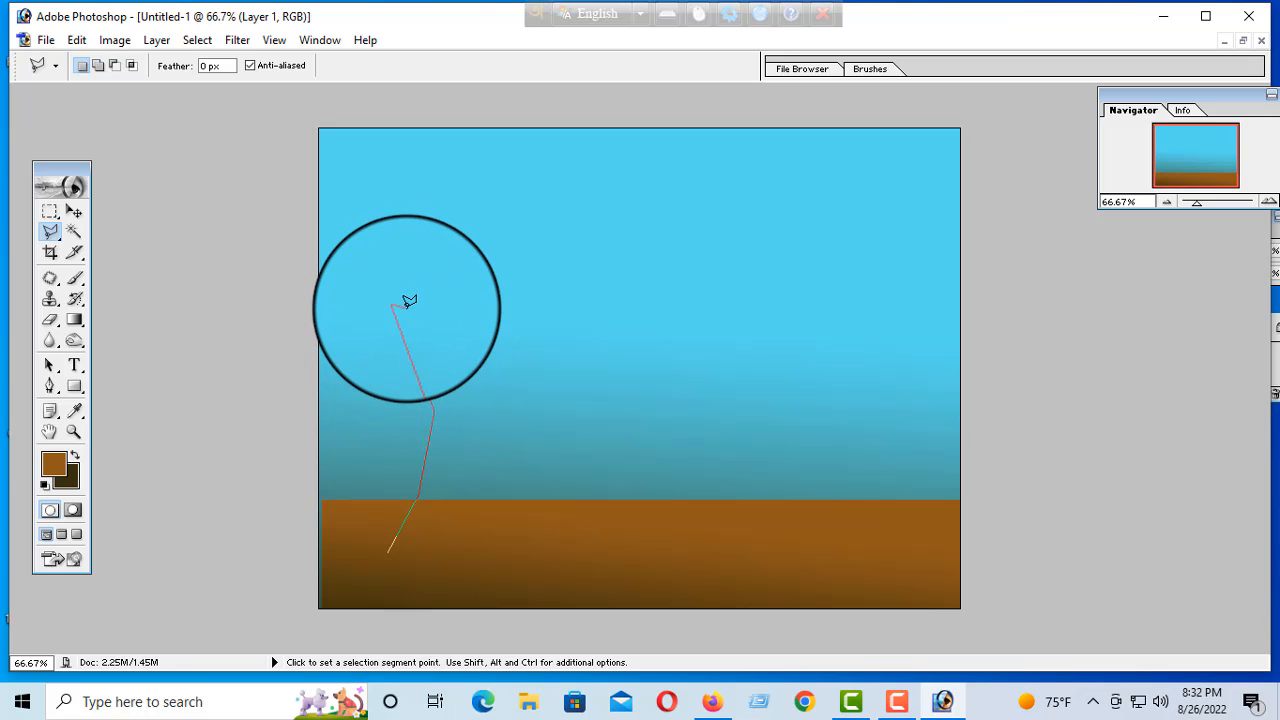
left_click(432, 363)
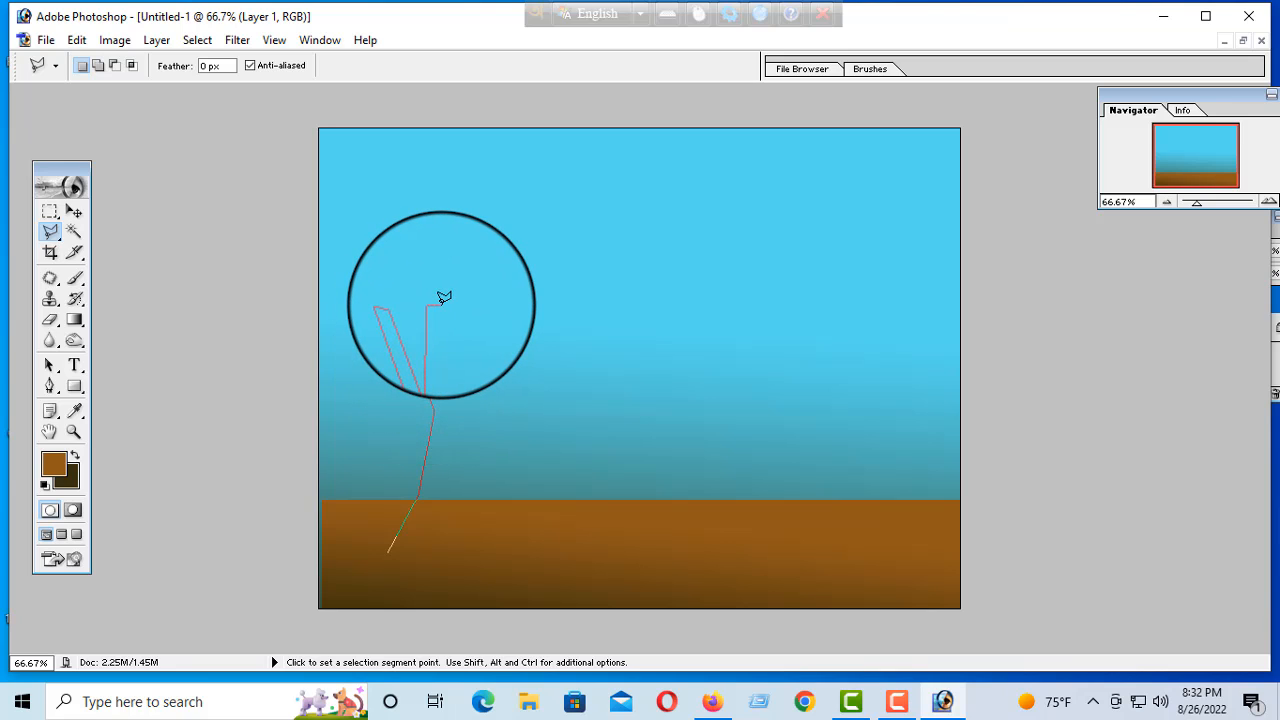
left_click(438, 302)
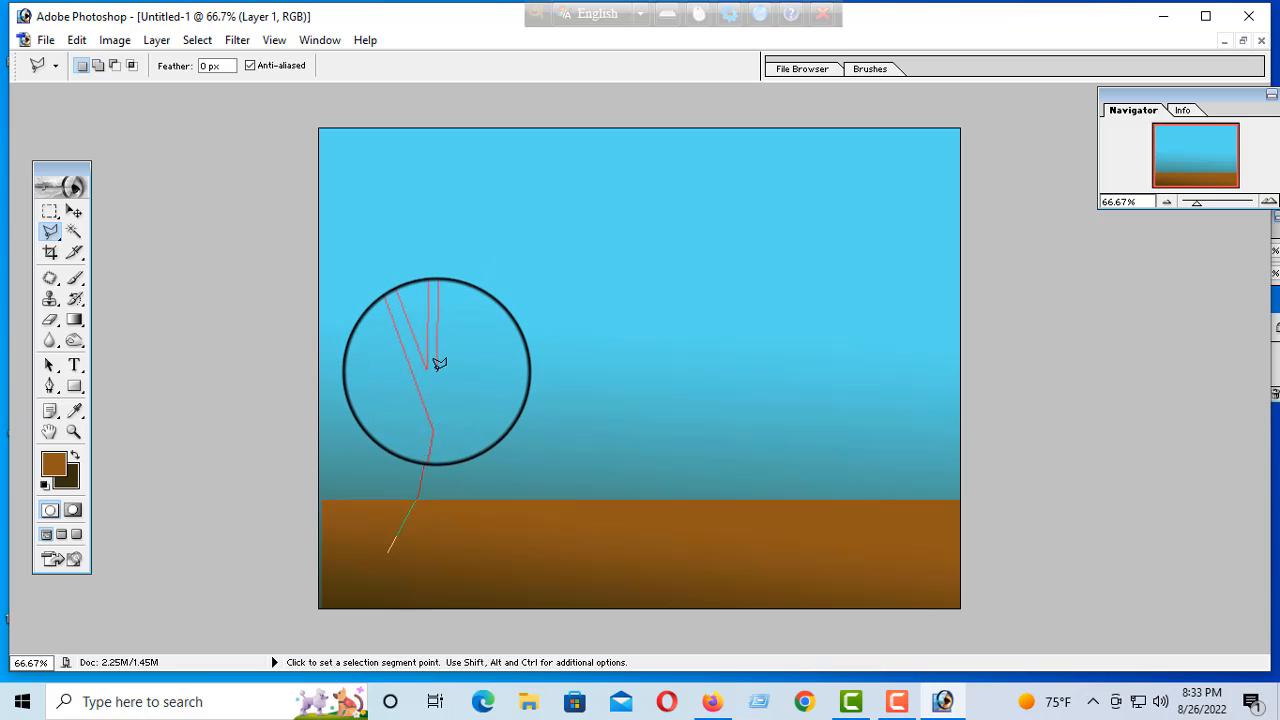
left_click(438, 364)
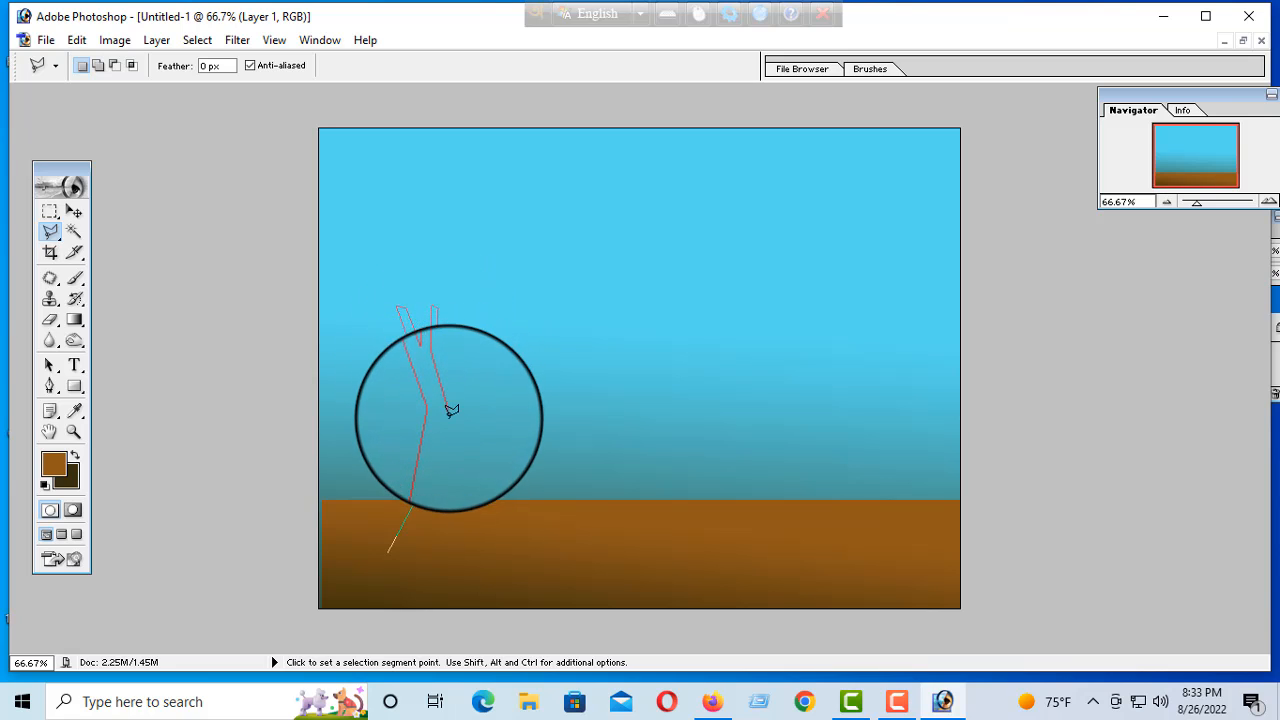
left_click(457, 428)
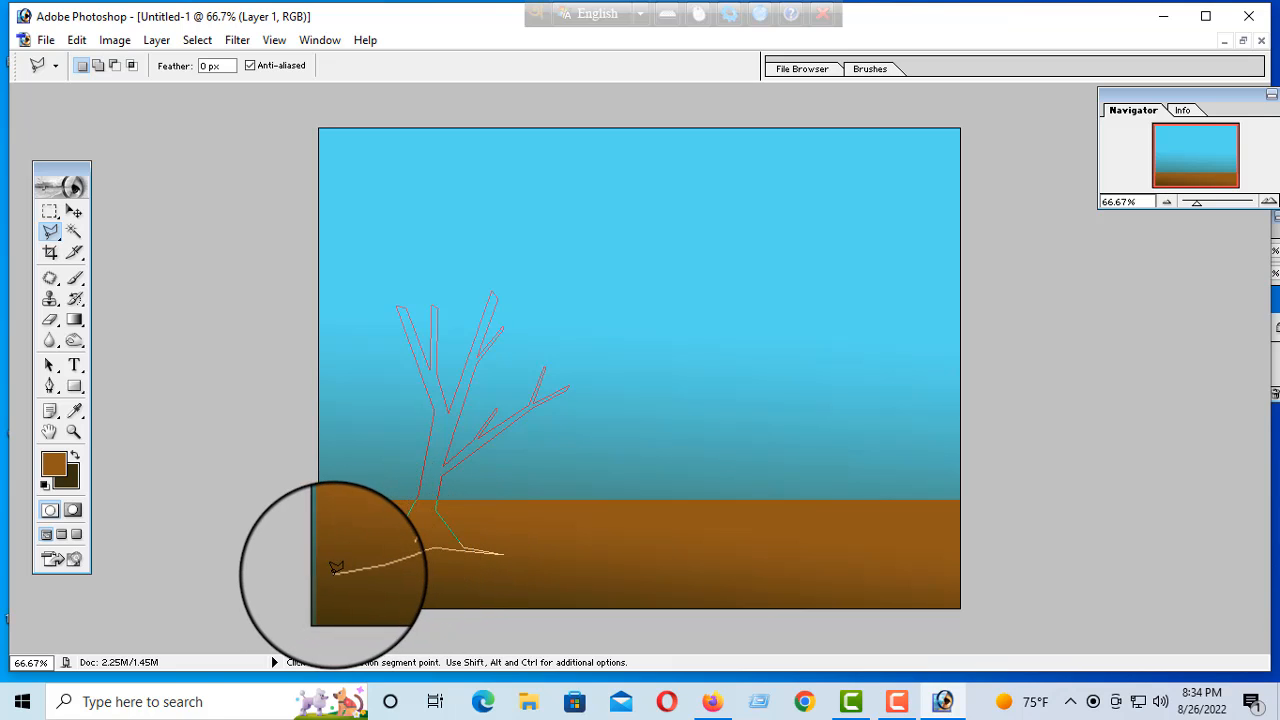
double_click(391, 546)
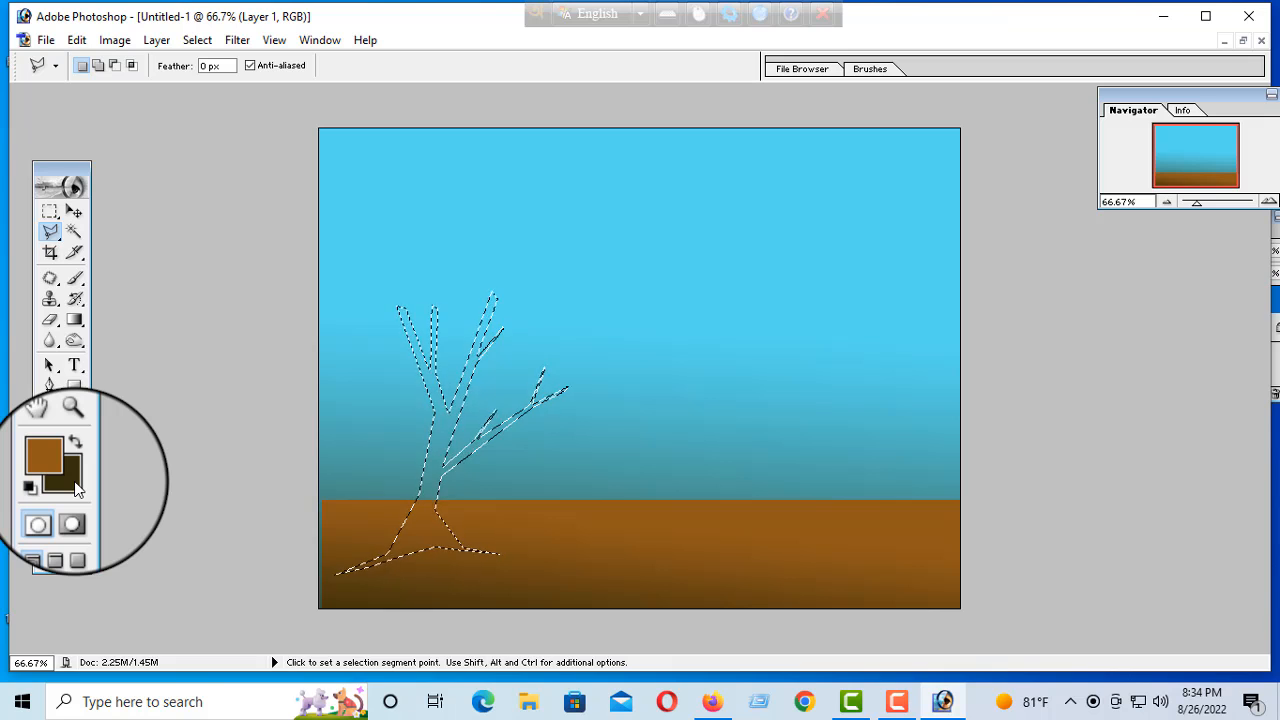
Step: Show the layers and fill the tree selection on Layer 1 with the linear brown-to-dark-brown gradient
key("F7")
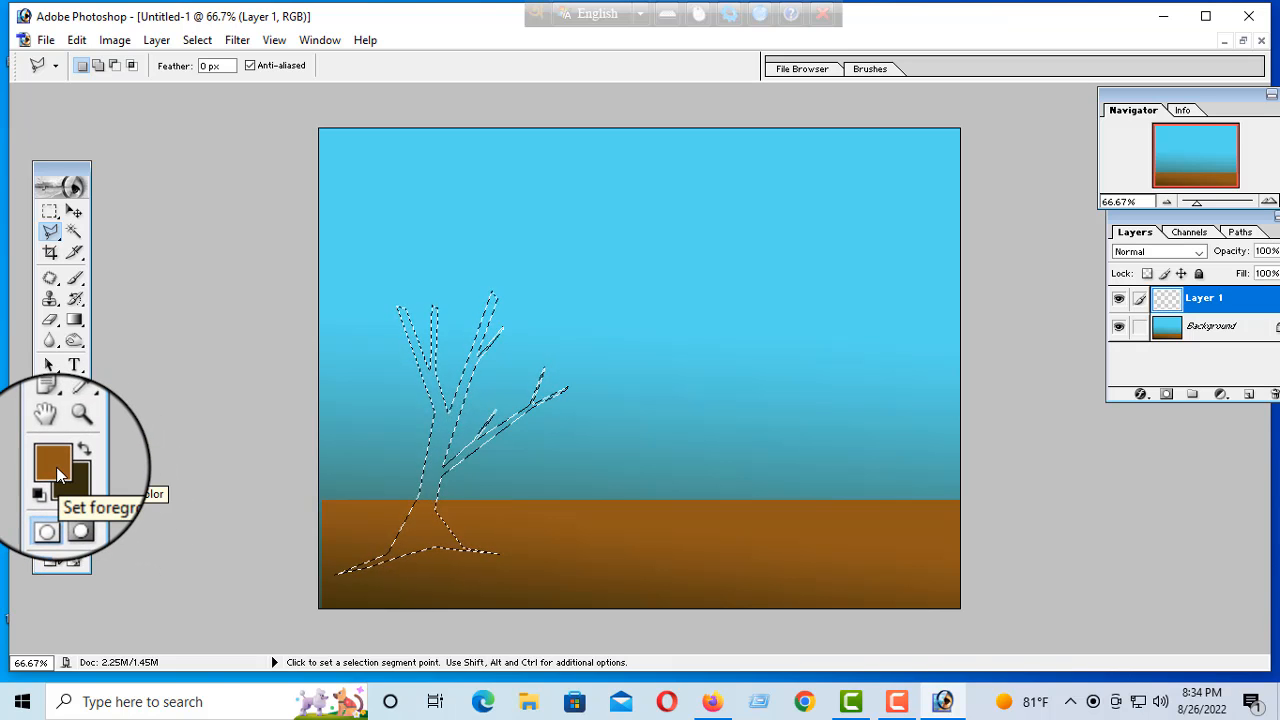
left_click(74, 319)
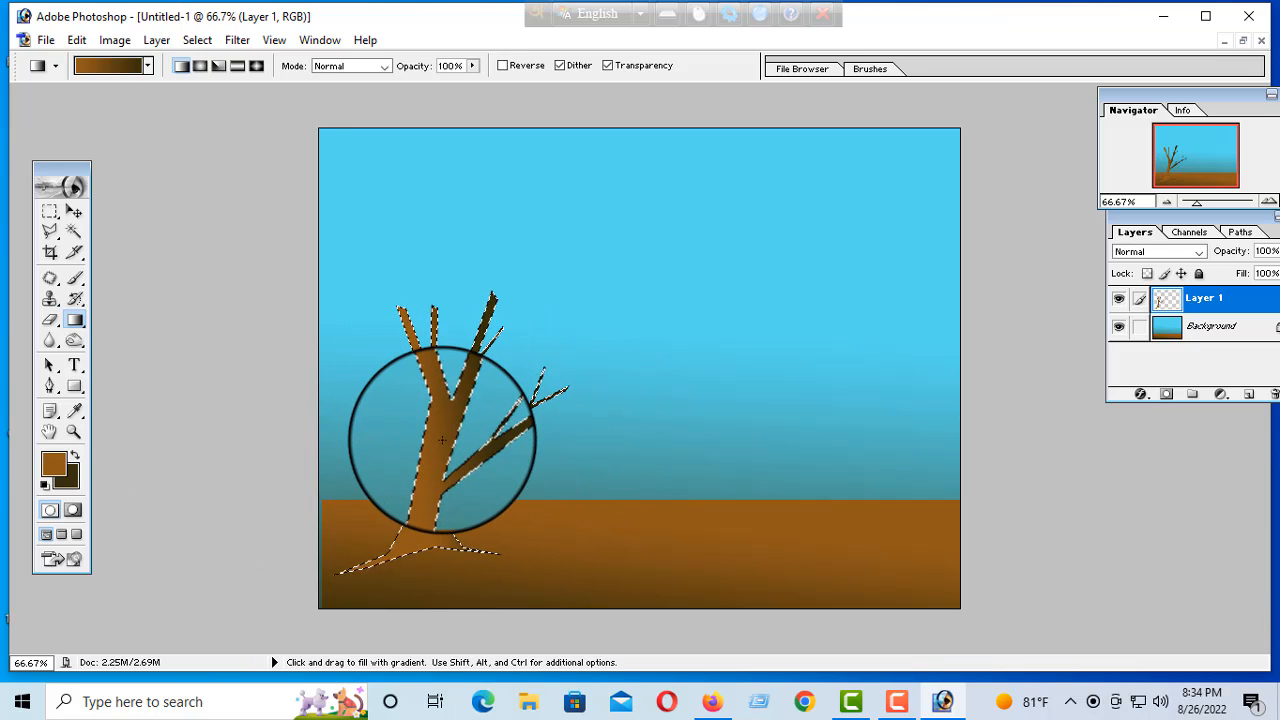
Step: Set the foreground color to light cream F1CFA7
left_click(56, 462)
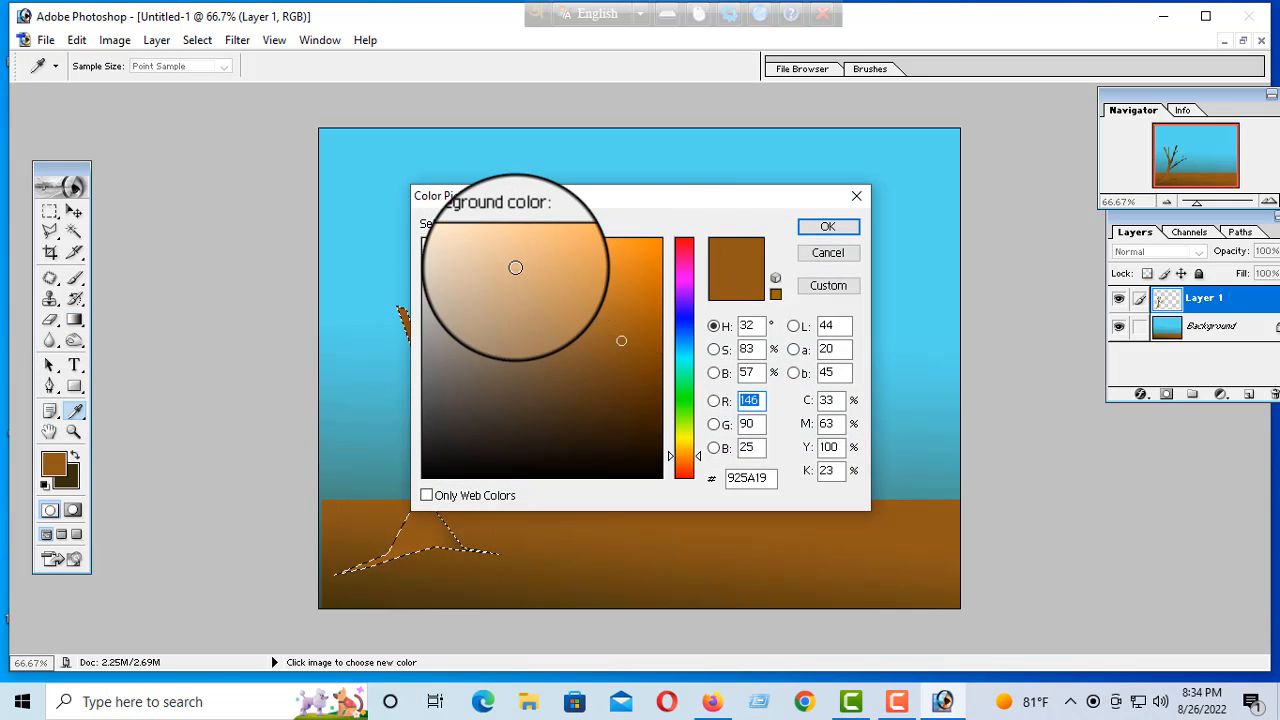
left_click(495, 251)
left_click(828, 226)
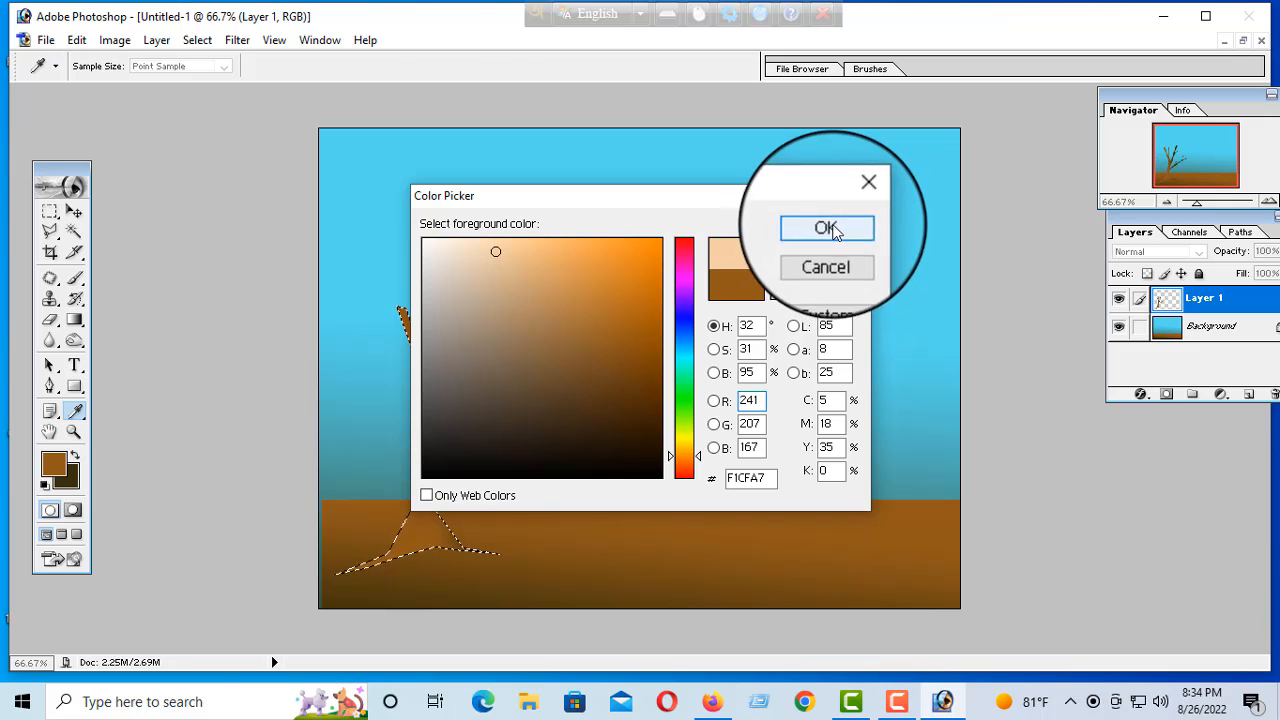
Step: Try recoloring the tree selection with a cream-to-dark-brown gradient and a solid cream Paint Bucket fill
key("g")
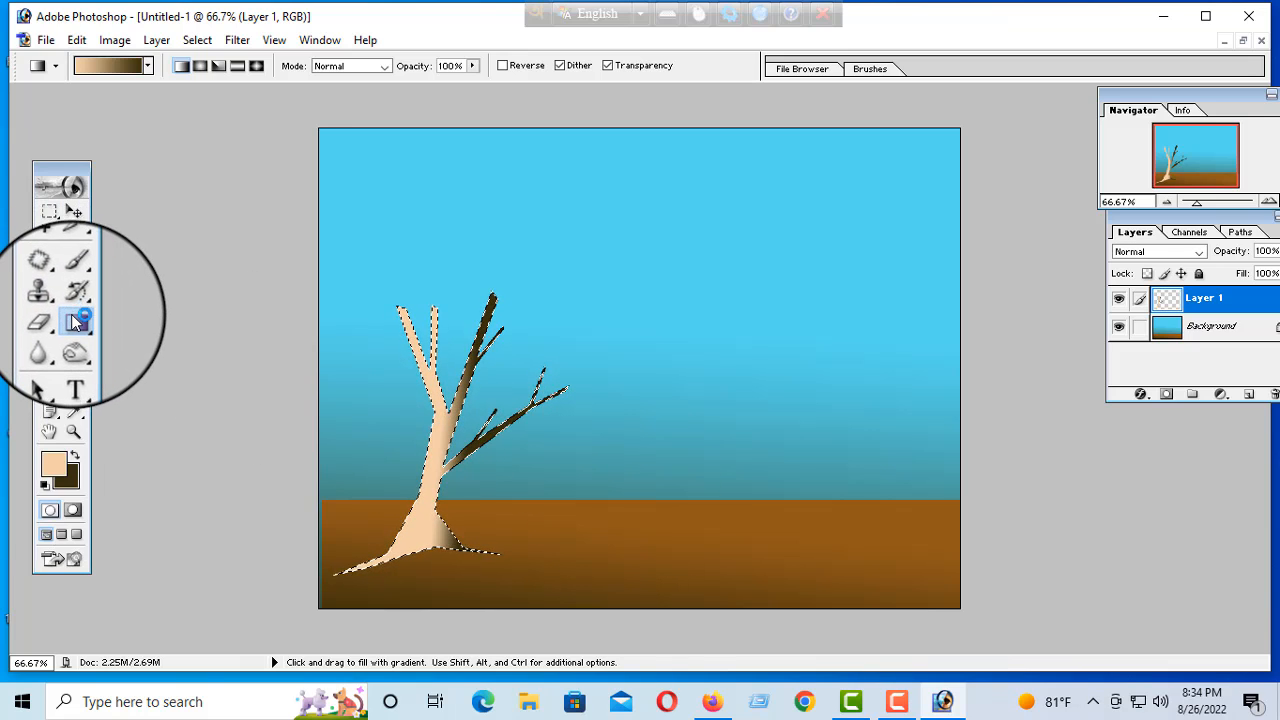
mouse_move(76, 322)
left_mouse_down()
mouse_move(143, 318)
mouse_move(157, 332)
left_mouse_up()
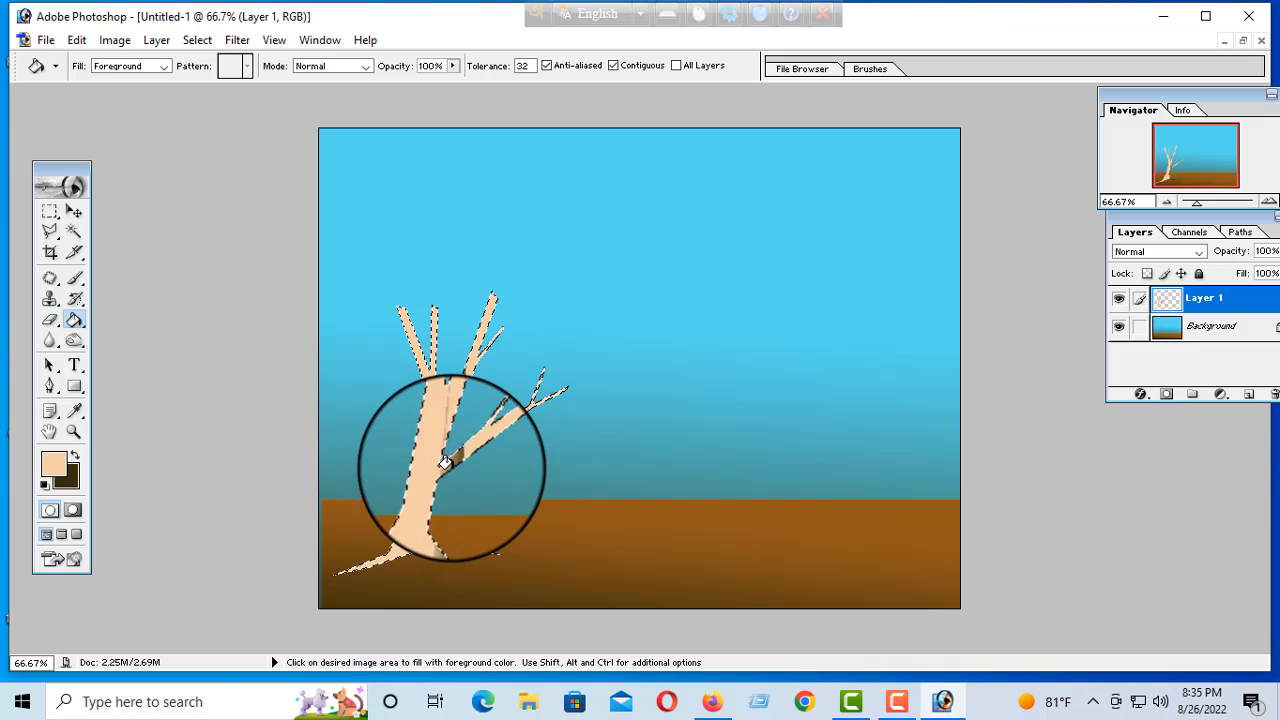
left_click(443, 541)
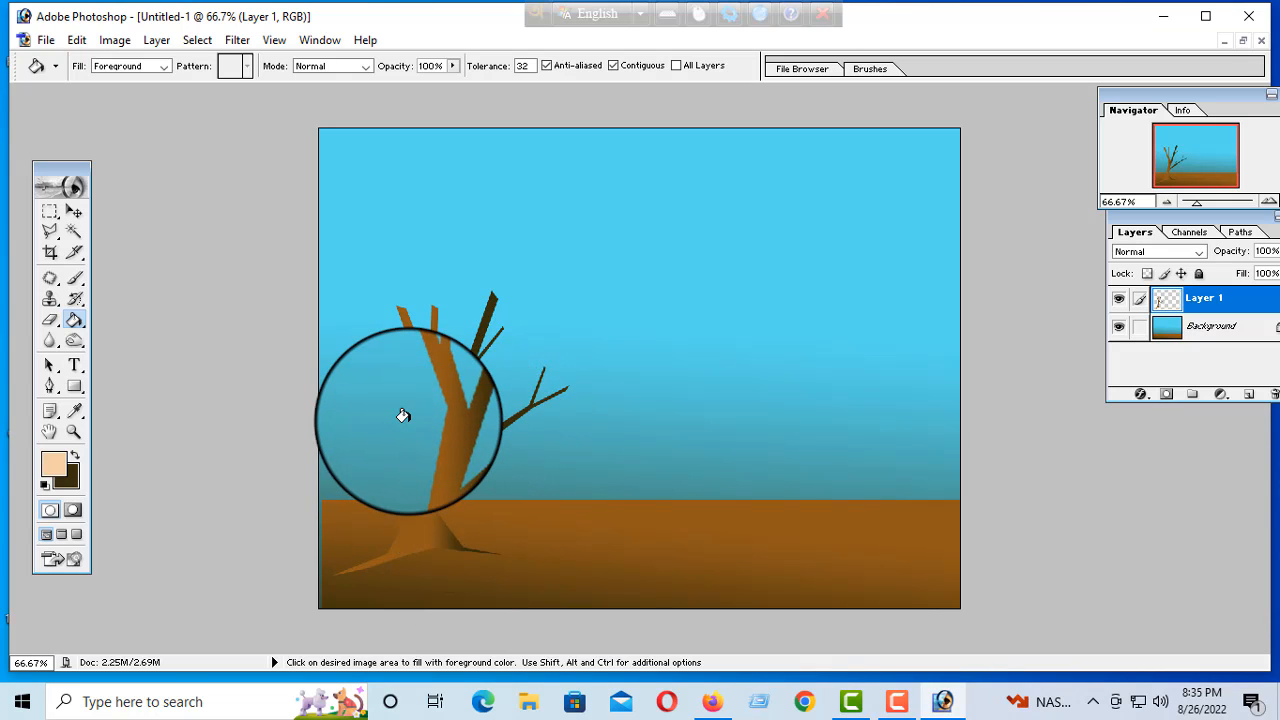
Step: Paint a soft cream highlight down the trunk's left edge with a 13 px brush at 18% opacity
left_click(80, 436)
left_click(475, 377)
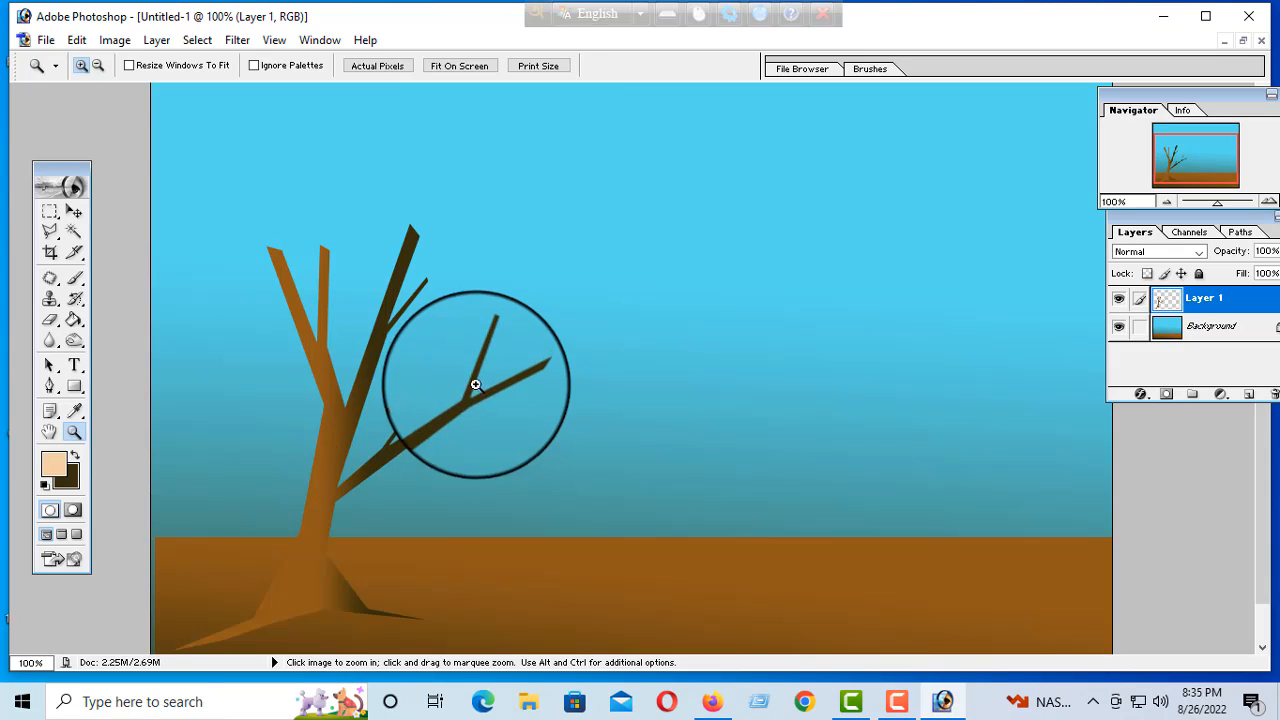
left_click(395, 360)
scroll(395, 360, "down", 6)
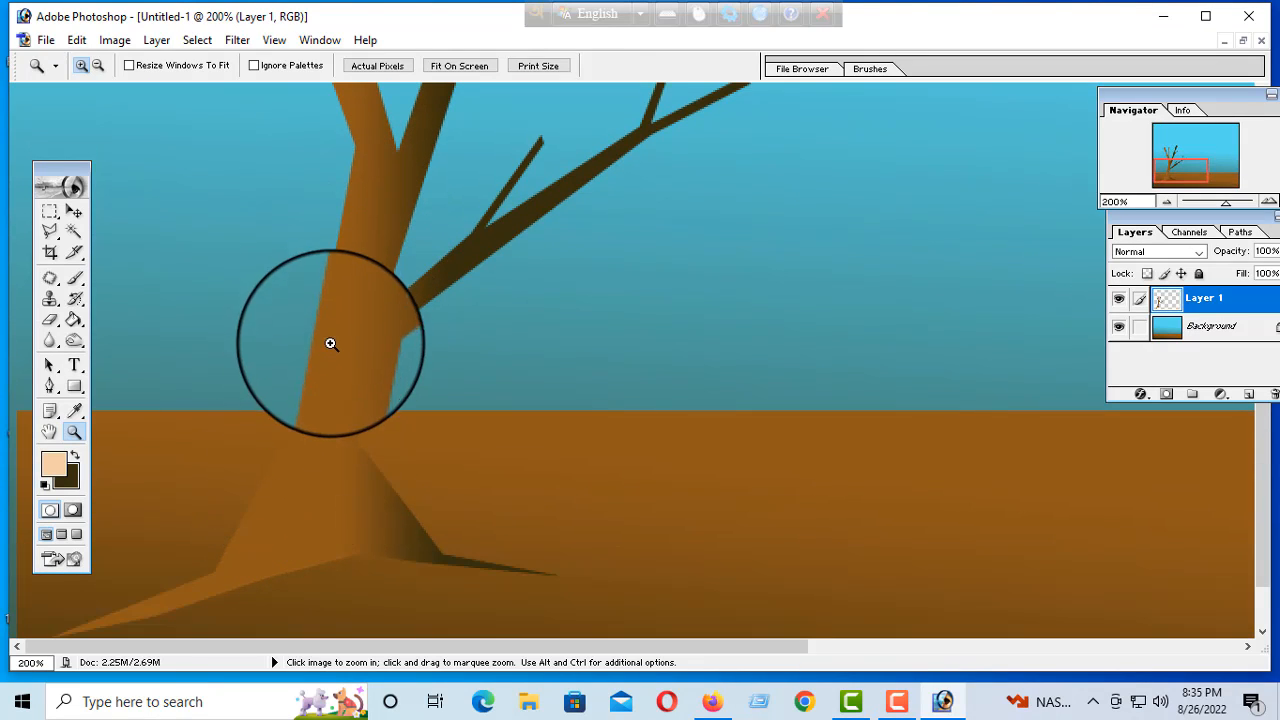
scroll(329, 343, "up", 1)
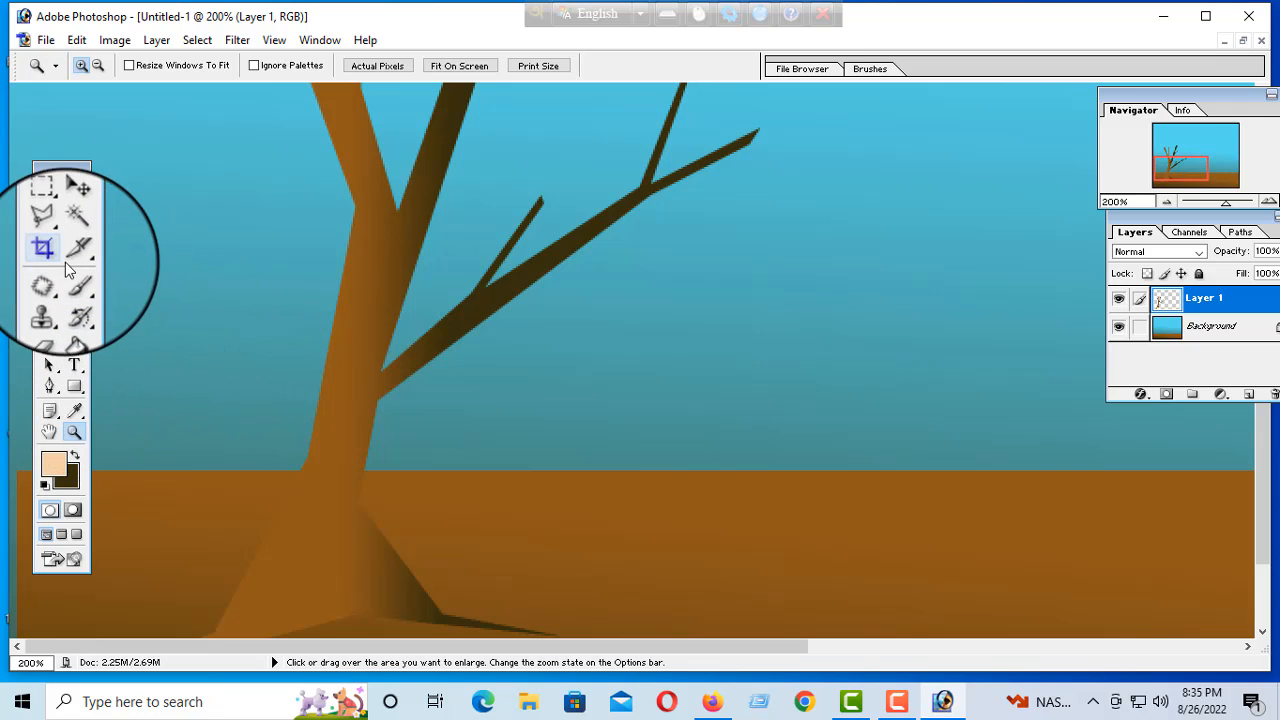
left_click(75, 278)
right_click(325, 283)
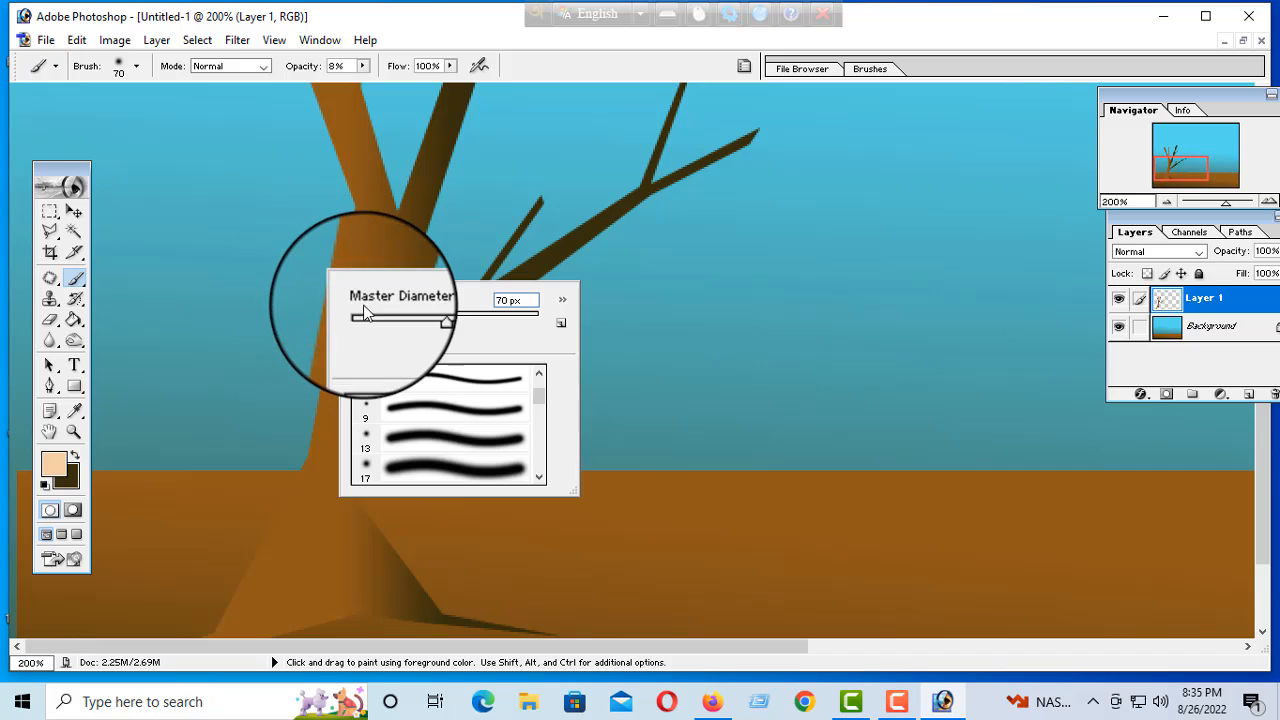
left_click(386, 316)
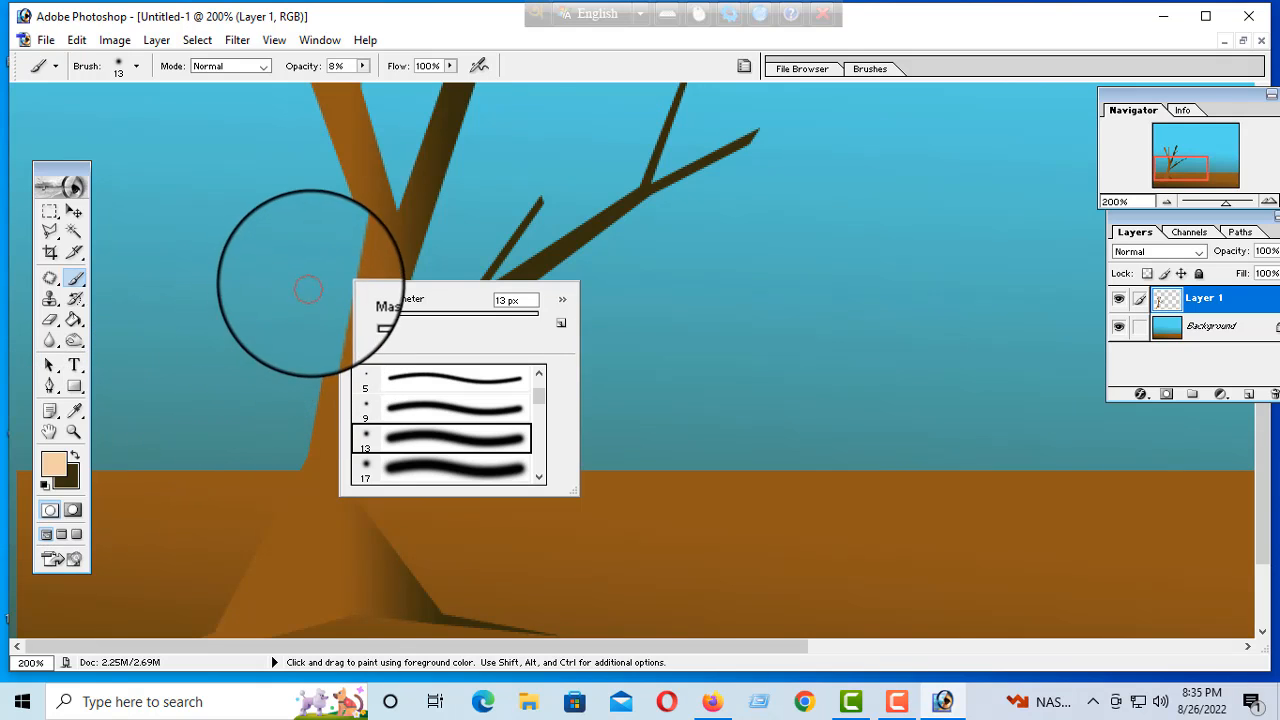
left_click(362, 66)
left_click_drag(366, 84, 373, 84)
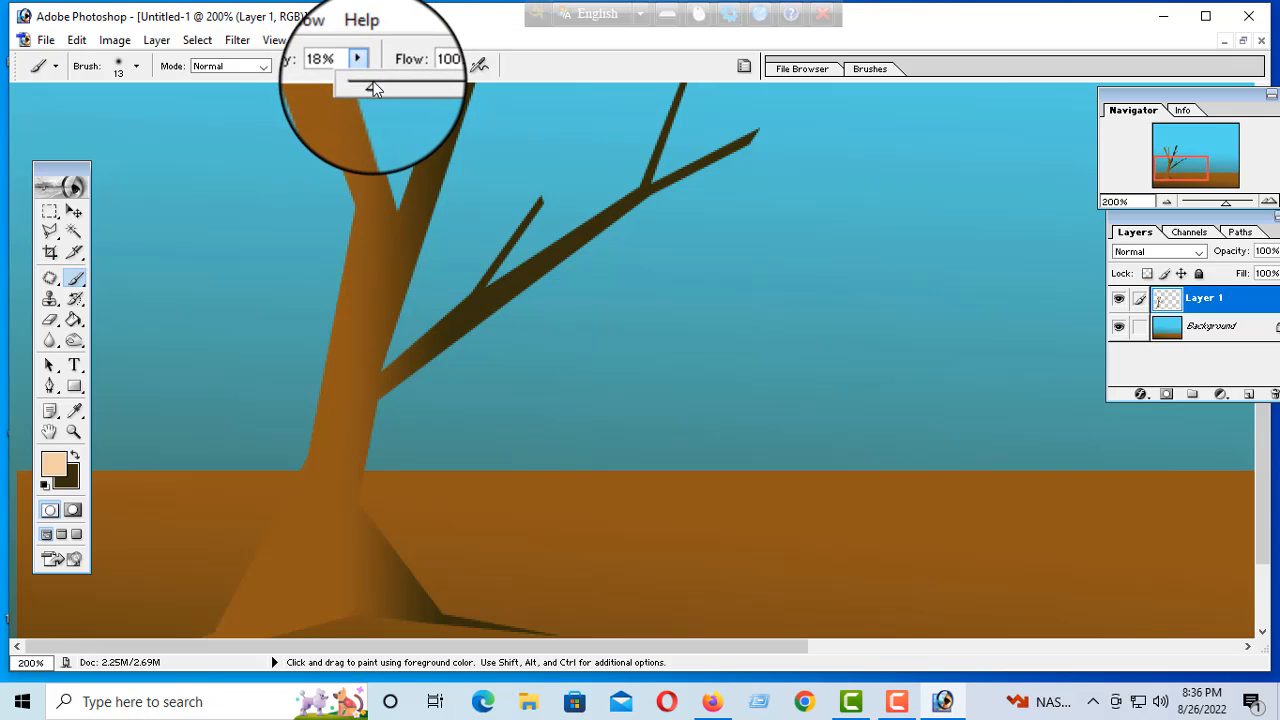
left_click(361, 219)
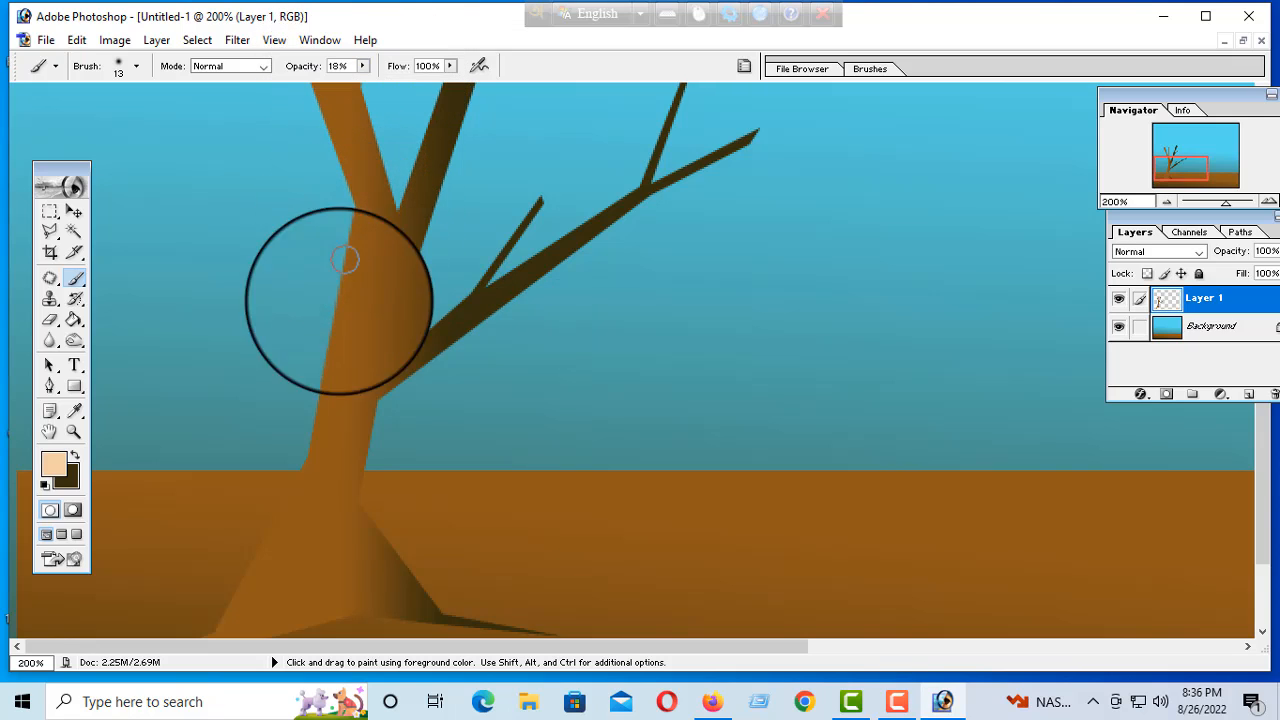
left_click(311, 468, "shift")
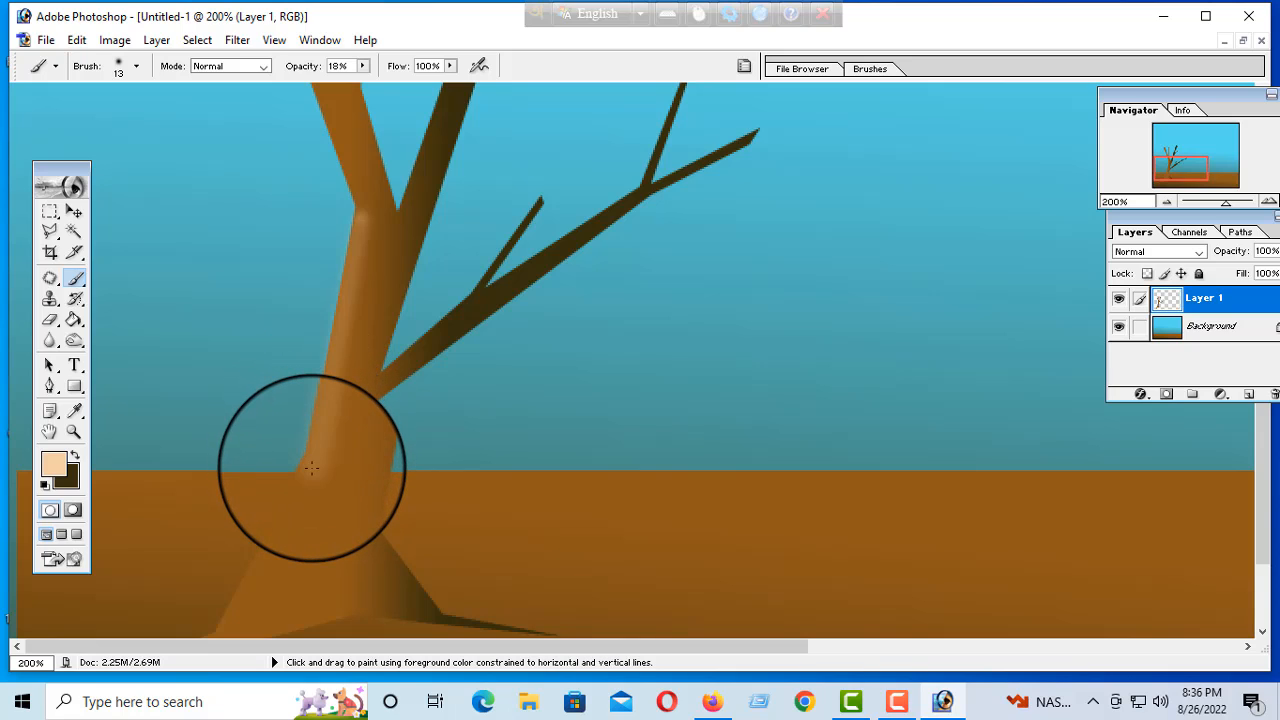
Step: Strengthen the highlight down the trunk's left edge and extend it over the flared base with a 16 px brush at 33% opacity
scroll(338, 385, "down", 2)
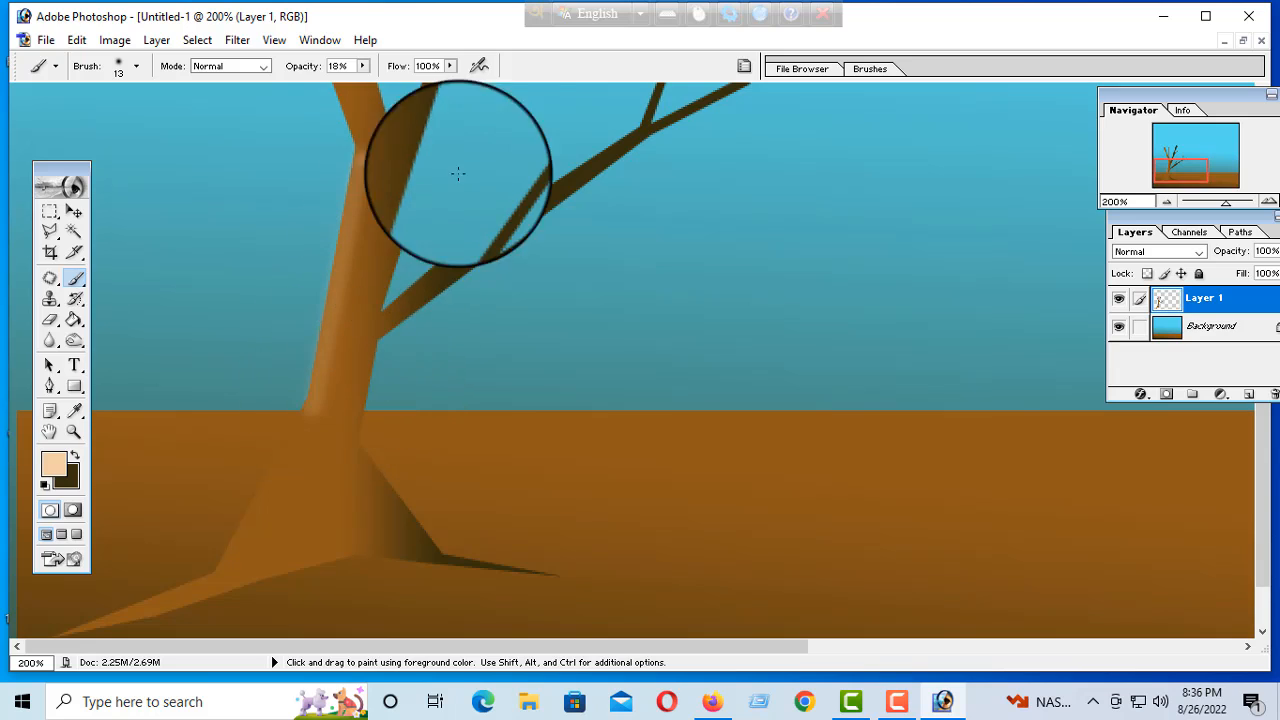
left_click(366, 66)
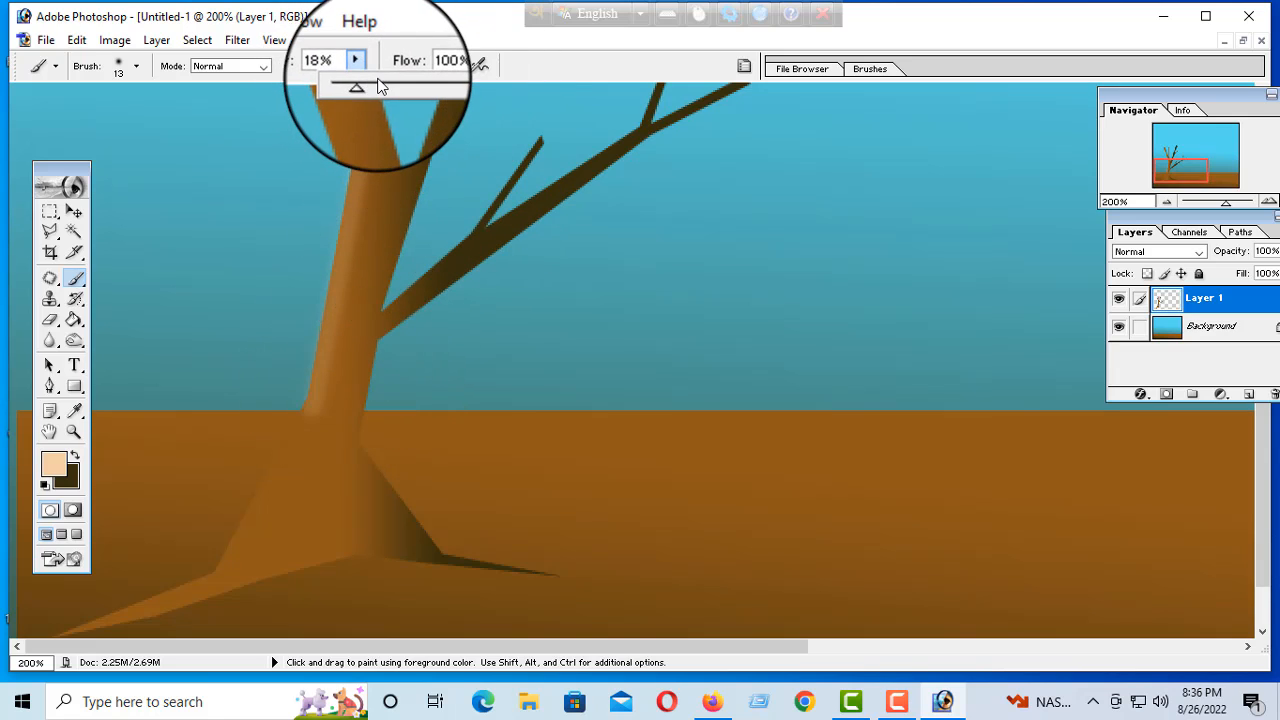
left_click(378, 84)
right_click(378, 150)
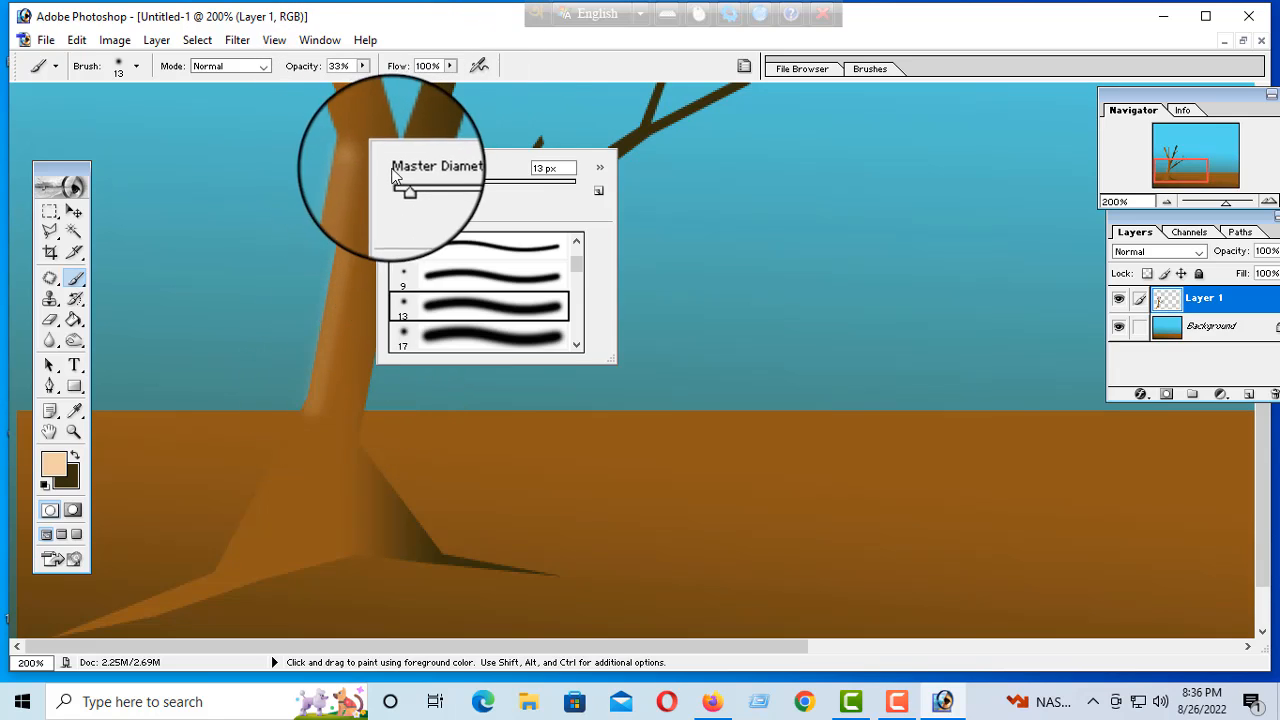
left_click_drag(410, 185, 442, 183)
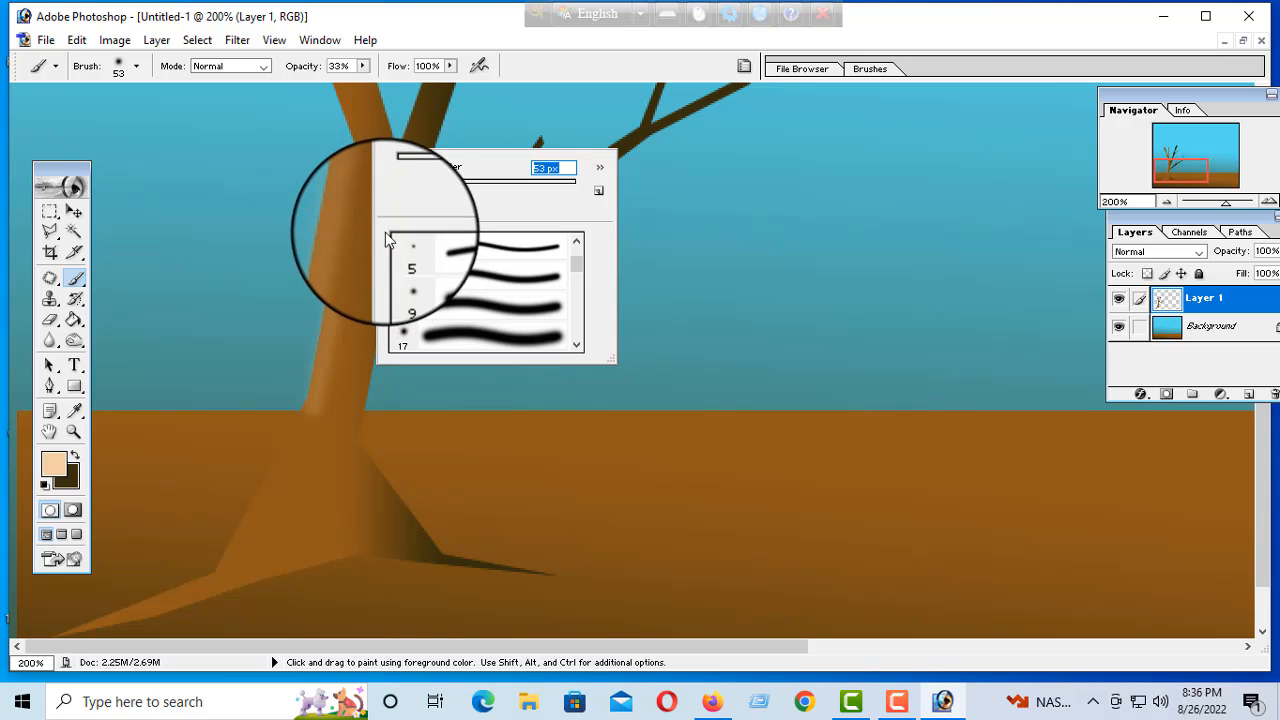
left_click(420, 184)
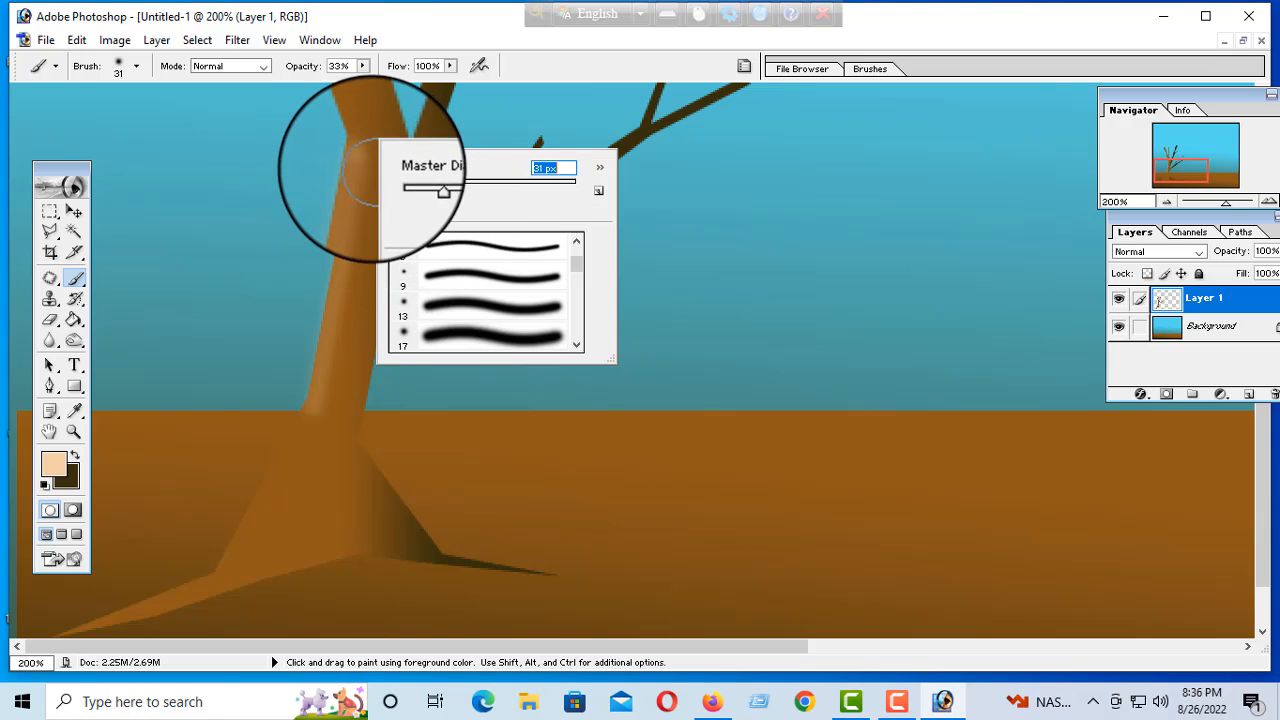
left_click(408, 184)
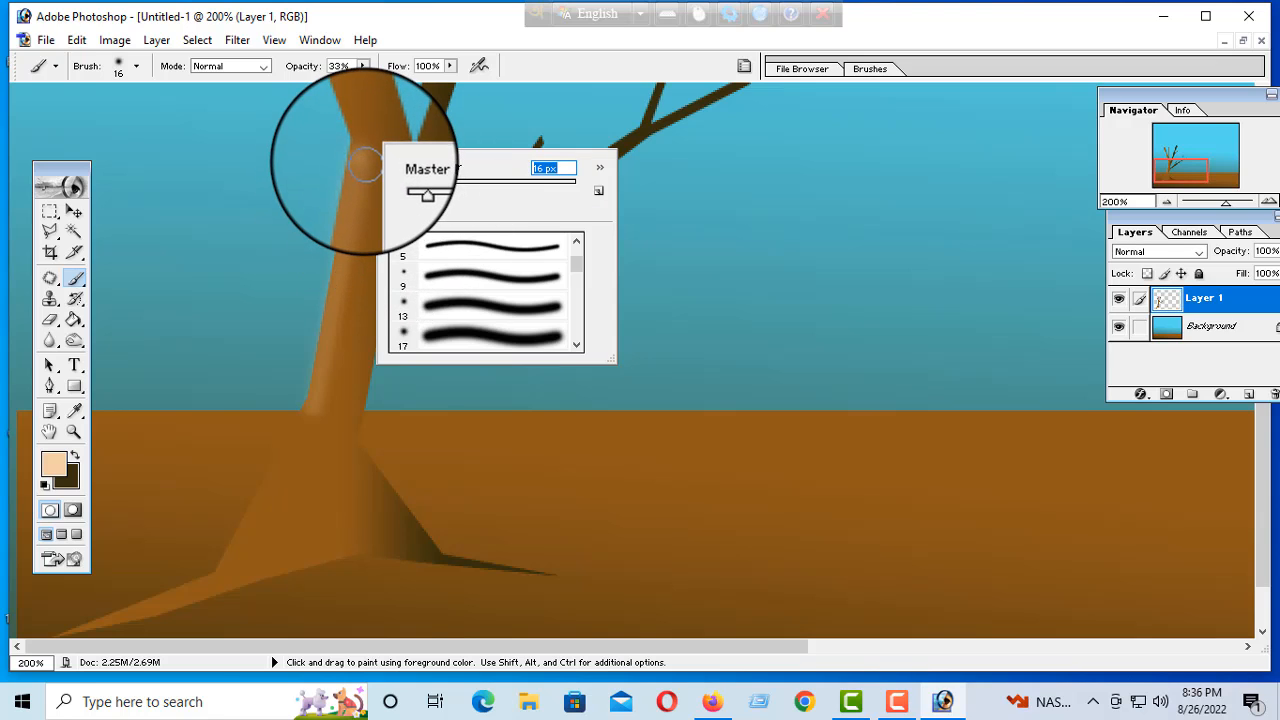
mouse_move(362, 160)
left_mouse_down()
mouse_move(332, 289)
mouse_move(339, 336)
mouse_move(312, 400)
left_mouse_up()
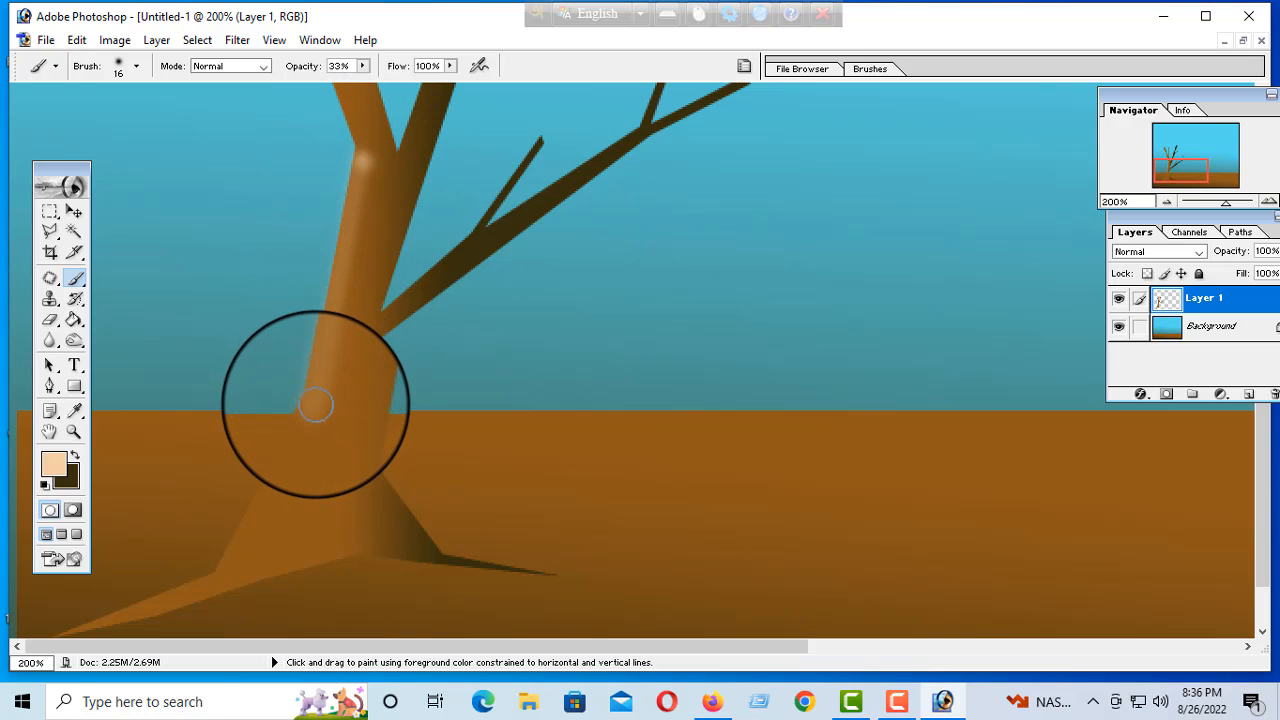
left_click(315, 404, "shift")
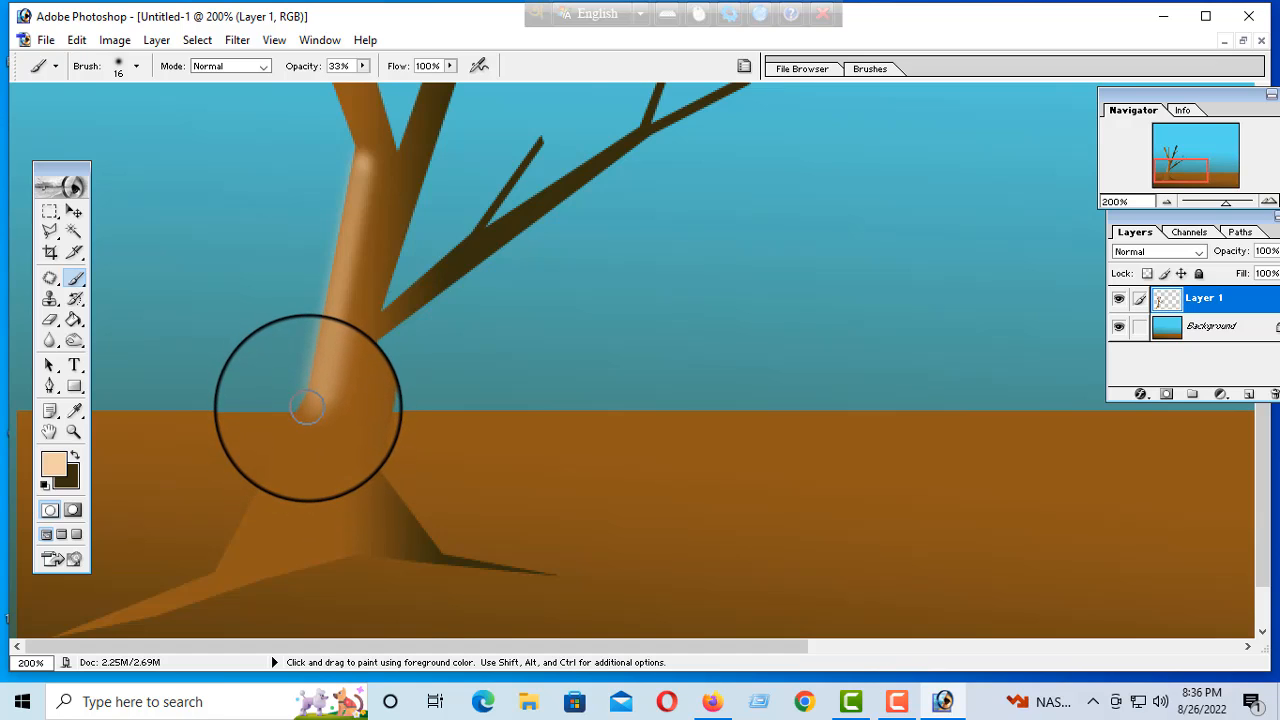
left_click(227, 568, "shift")
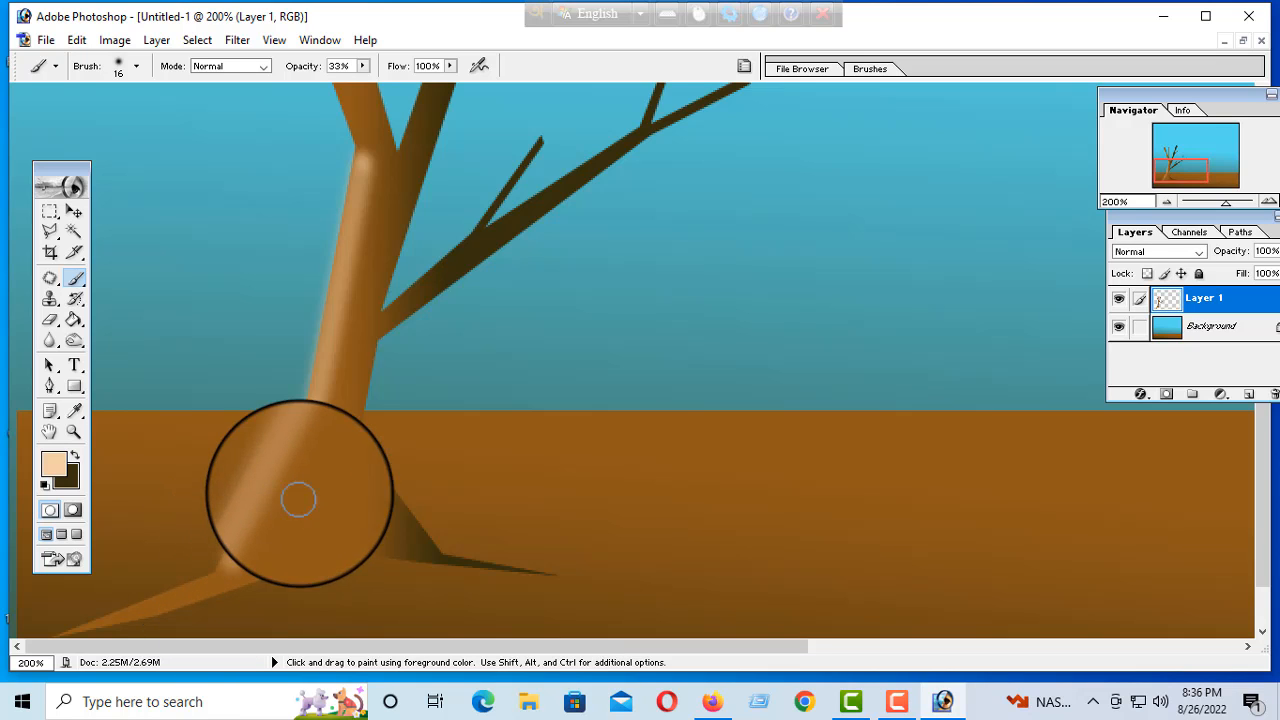
Step: Highlight the left edges of the two upper-left branches with a 10 px brush at 33% opacity
scroll(305, 385, "up", 5)
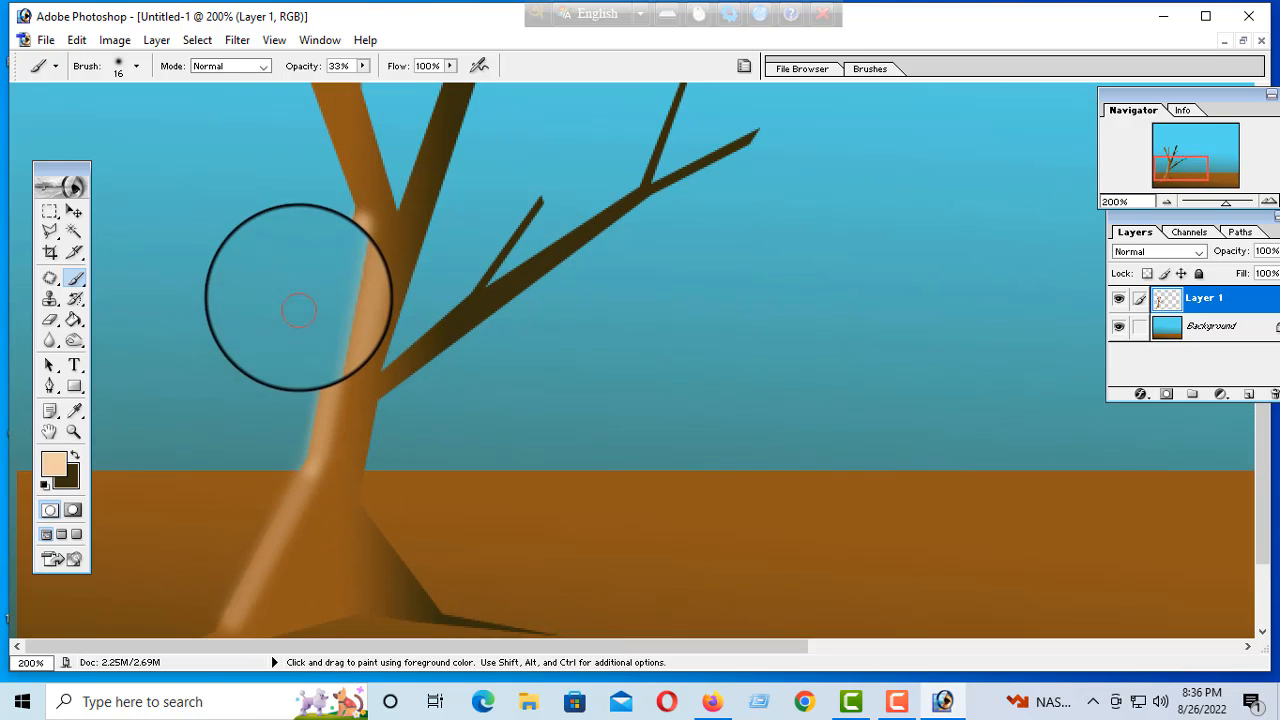
right_click(305, 176)
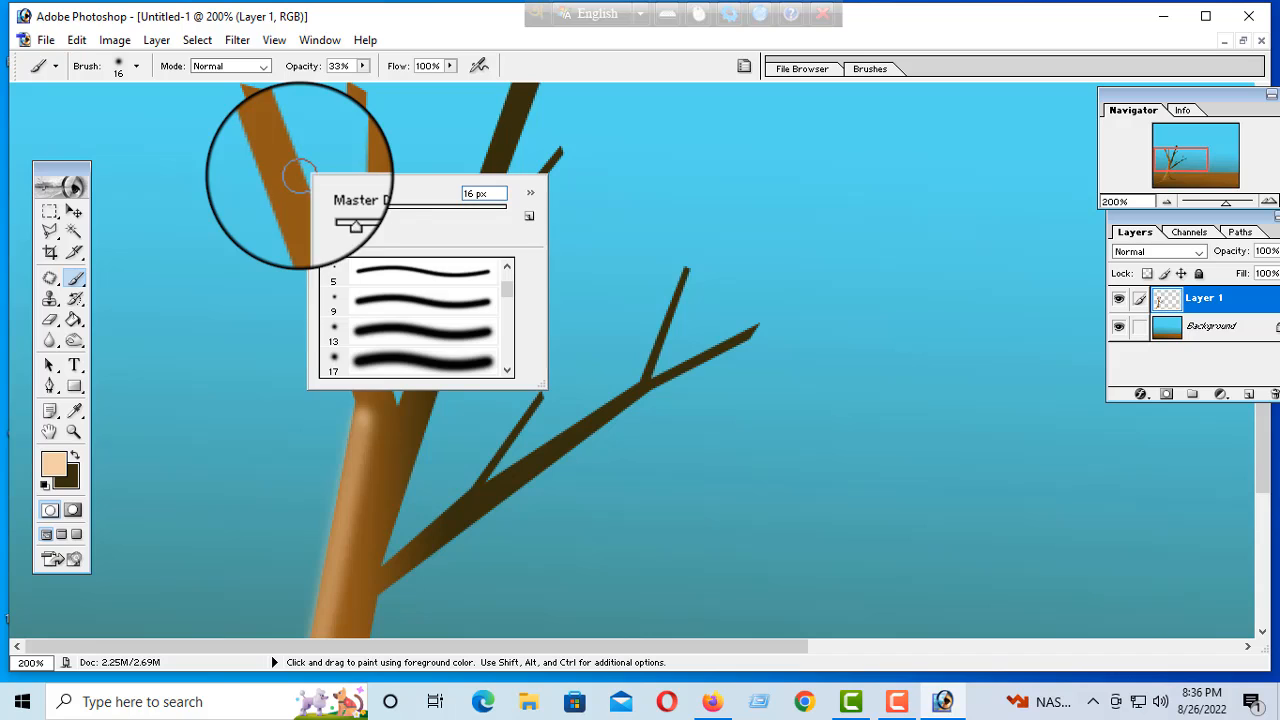
left_click_drag(338, 212, 331, 210)
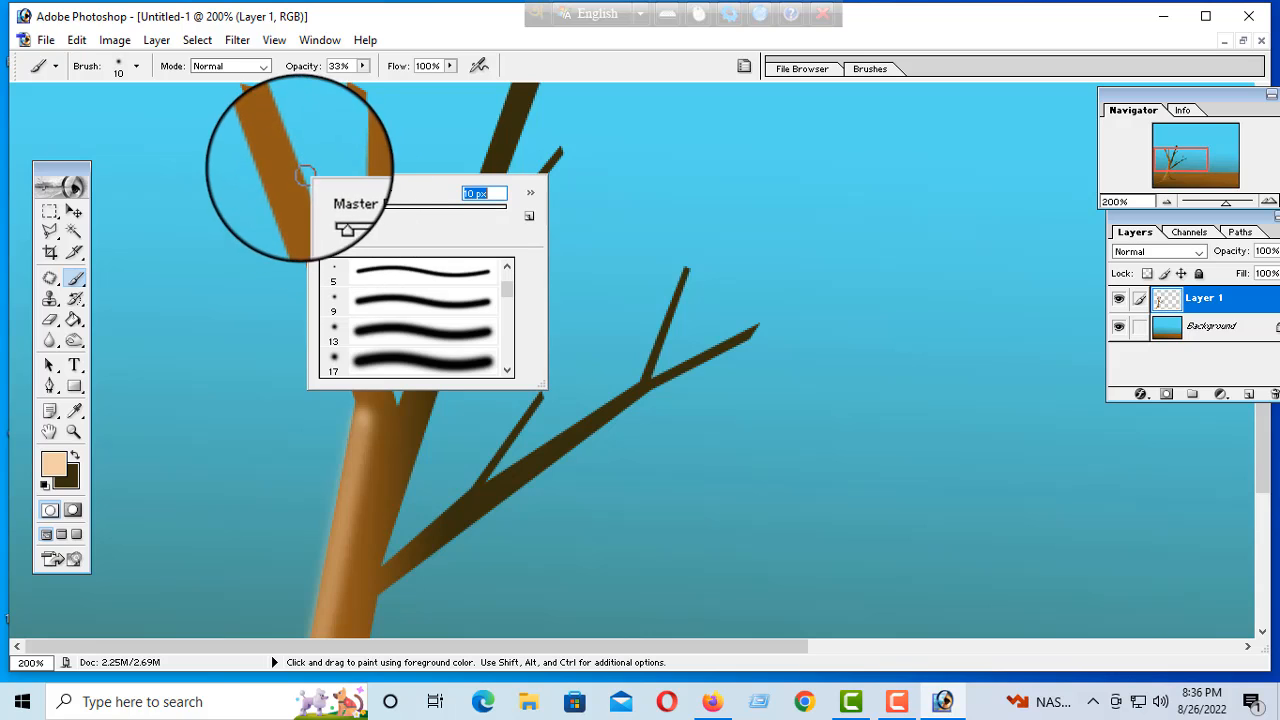
left_click(246, 91)
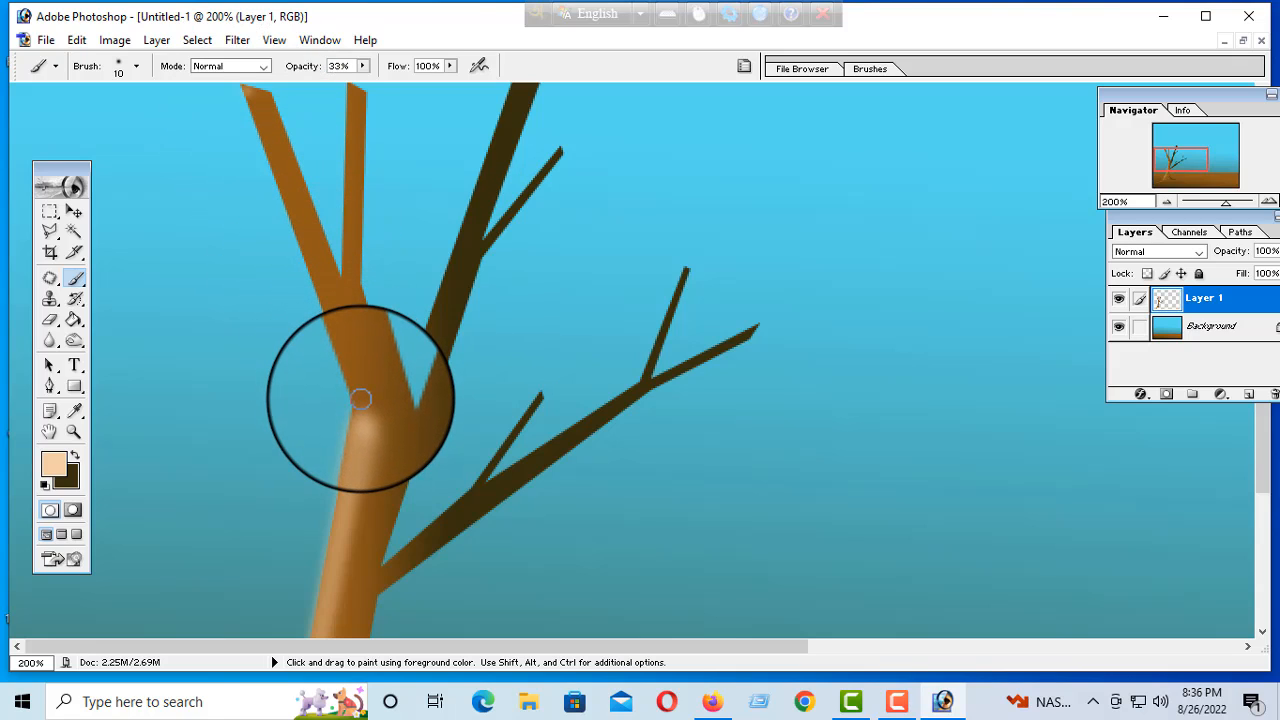
left_click(361, 399, "shift")
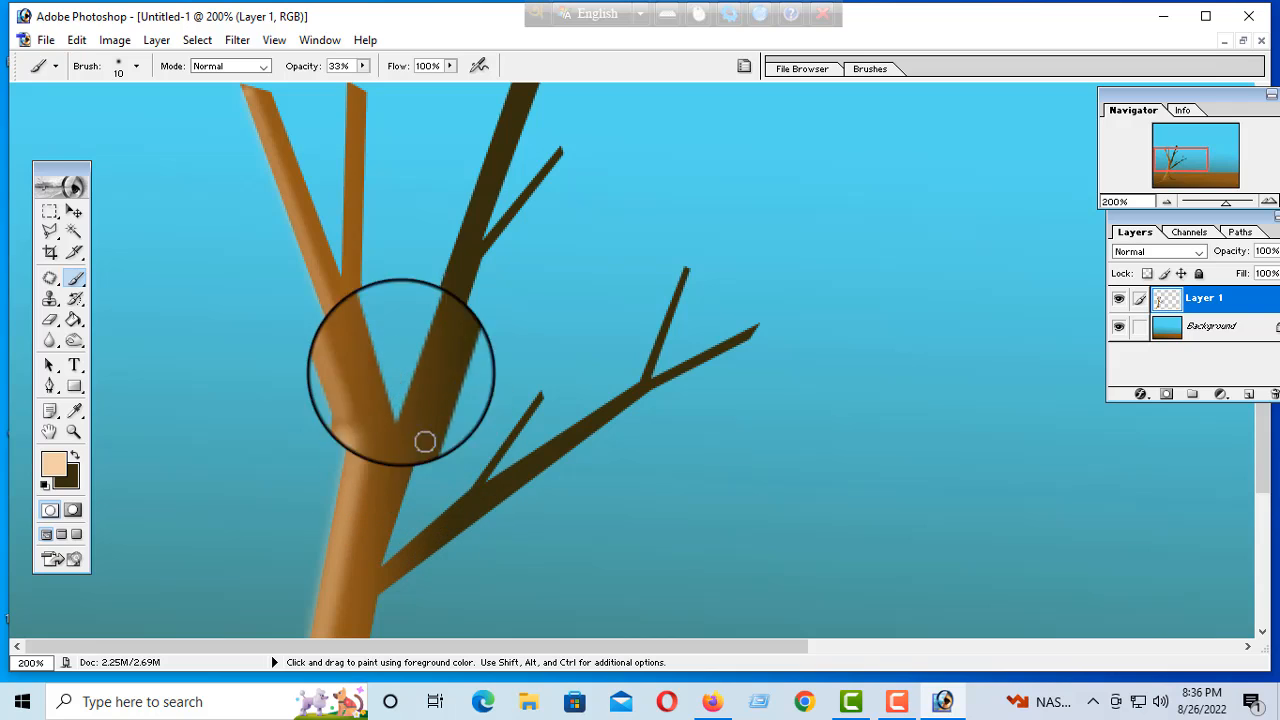
scroll(390, 370, "up", 1)
scroll(358, 250, "up", 1)
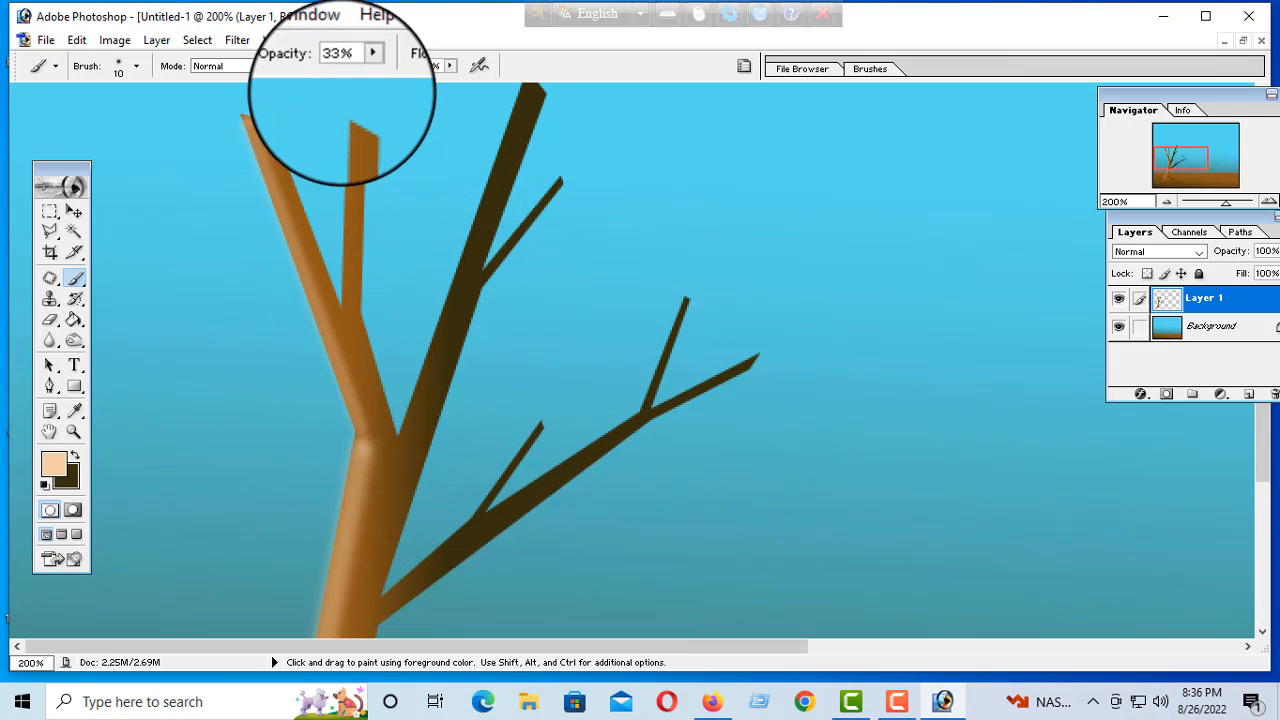
left_click(350, 115)
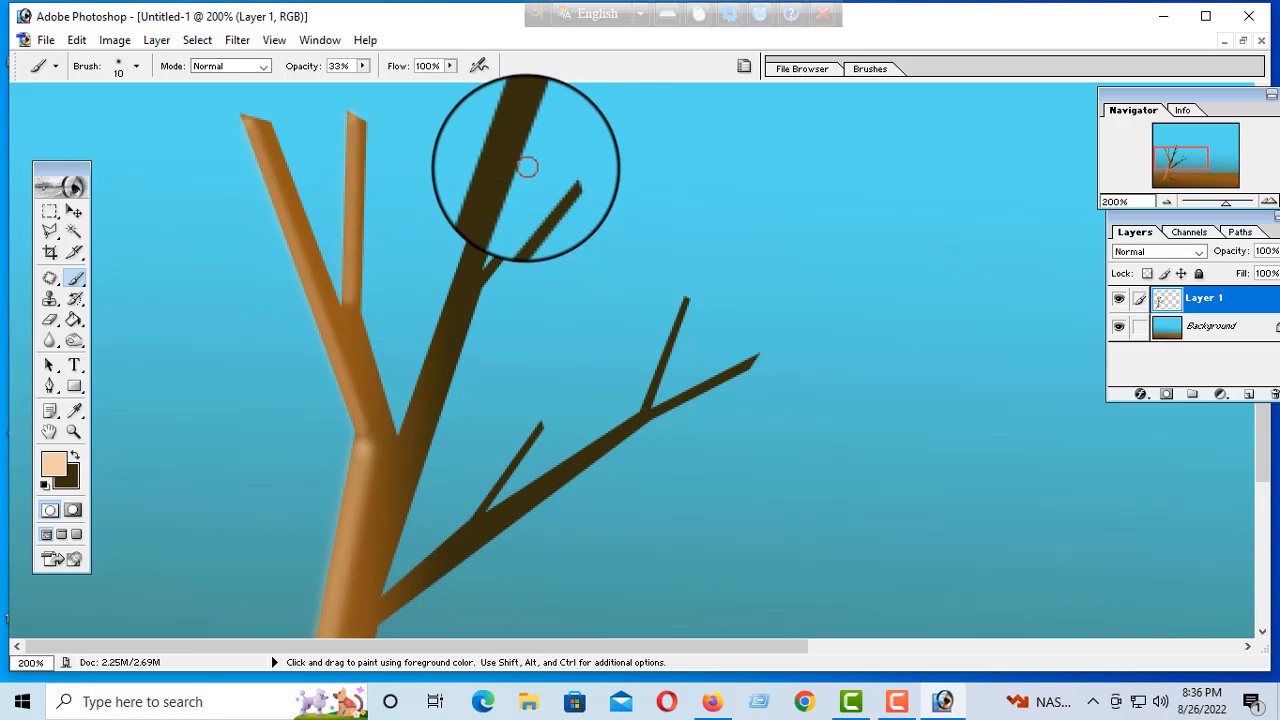
Step: Raise the brush opacity to 43% and highlight the tall dark right branch and the long lower-right branch
scroll(530, 152, "up", 3)
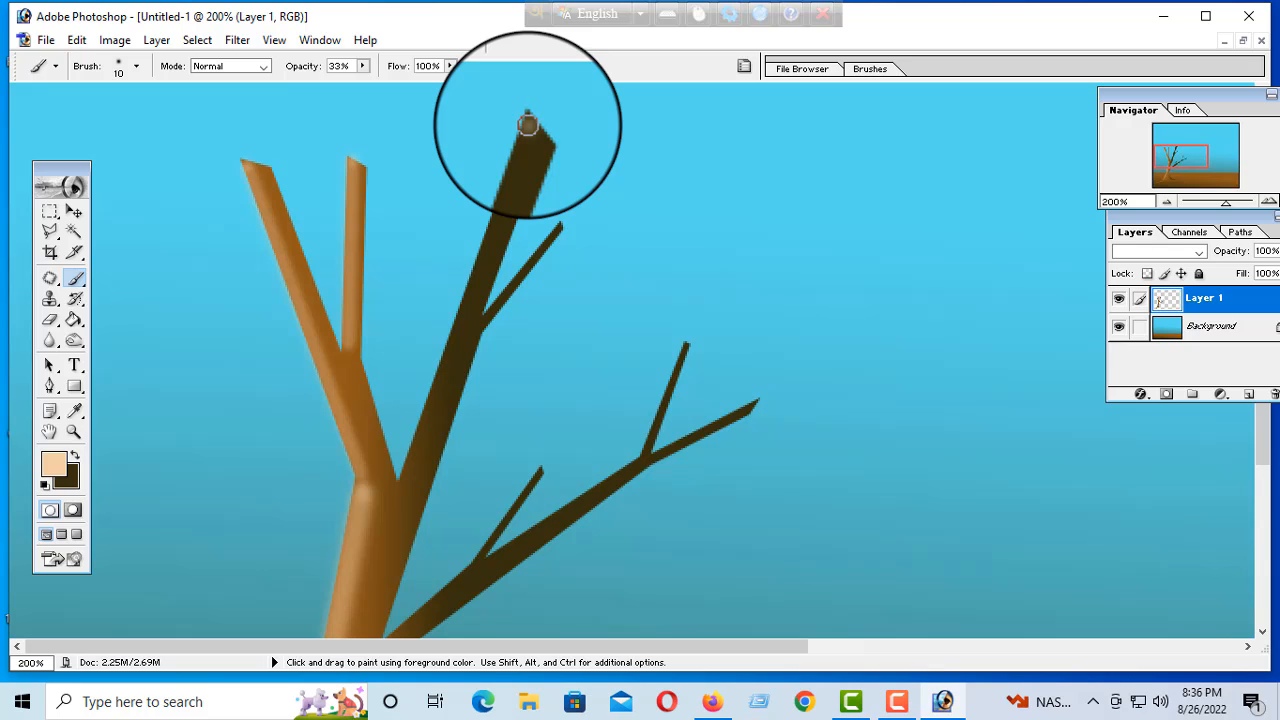
left_click(365, 66)
left_click(375, 84)
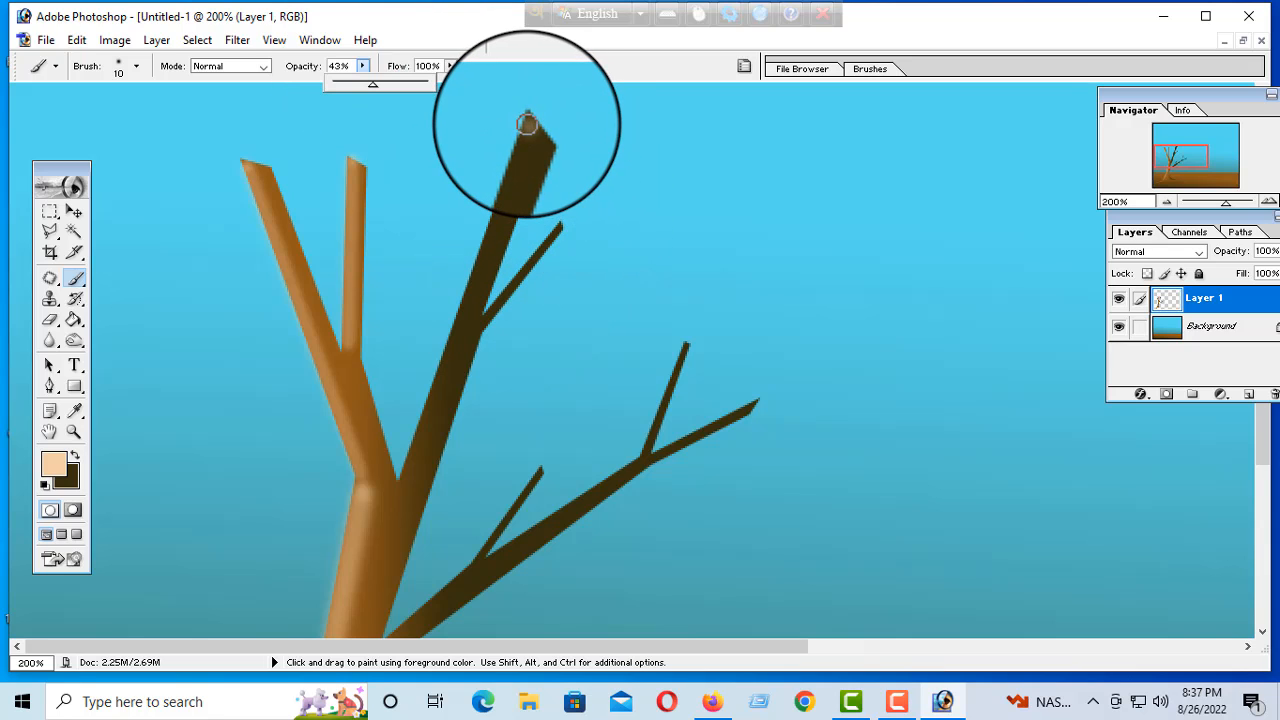
left_click(527, 124)
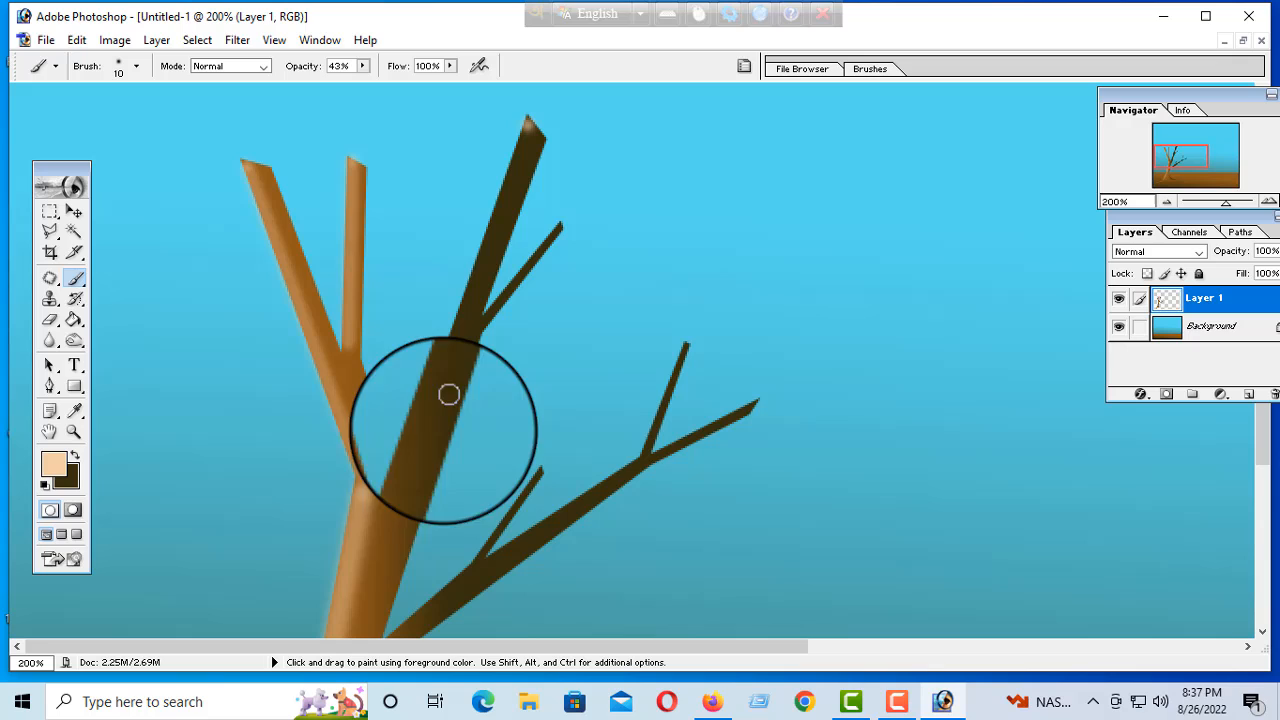
left_click(401, 484, "shift")
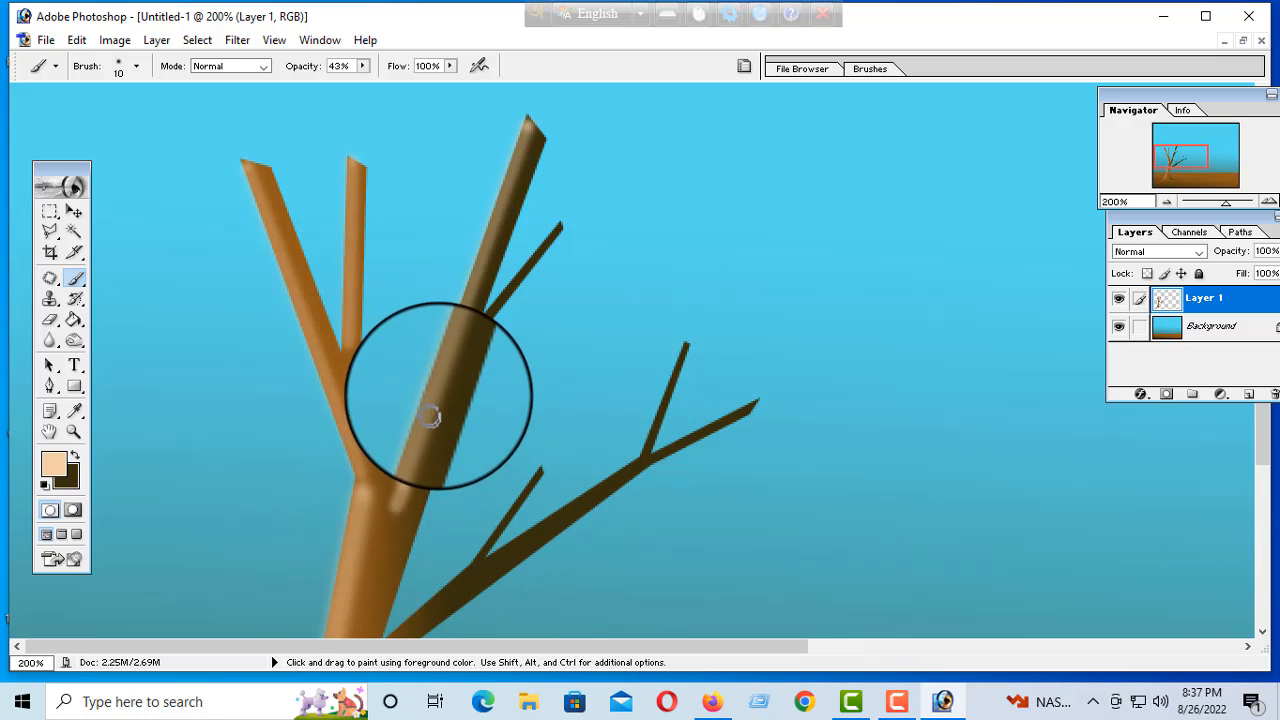
scroll(430, 417, "down", 1)
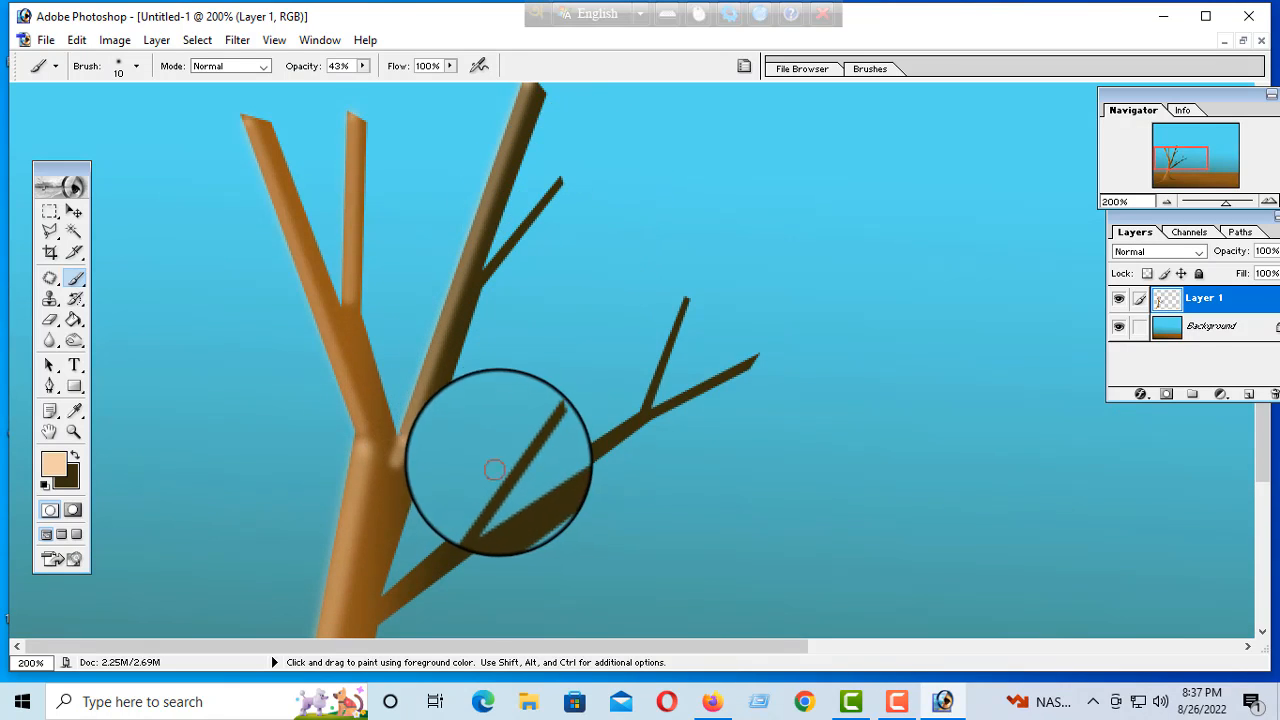
scroll(650, 380, "down", 1)
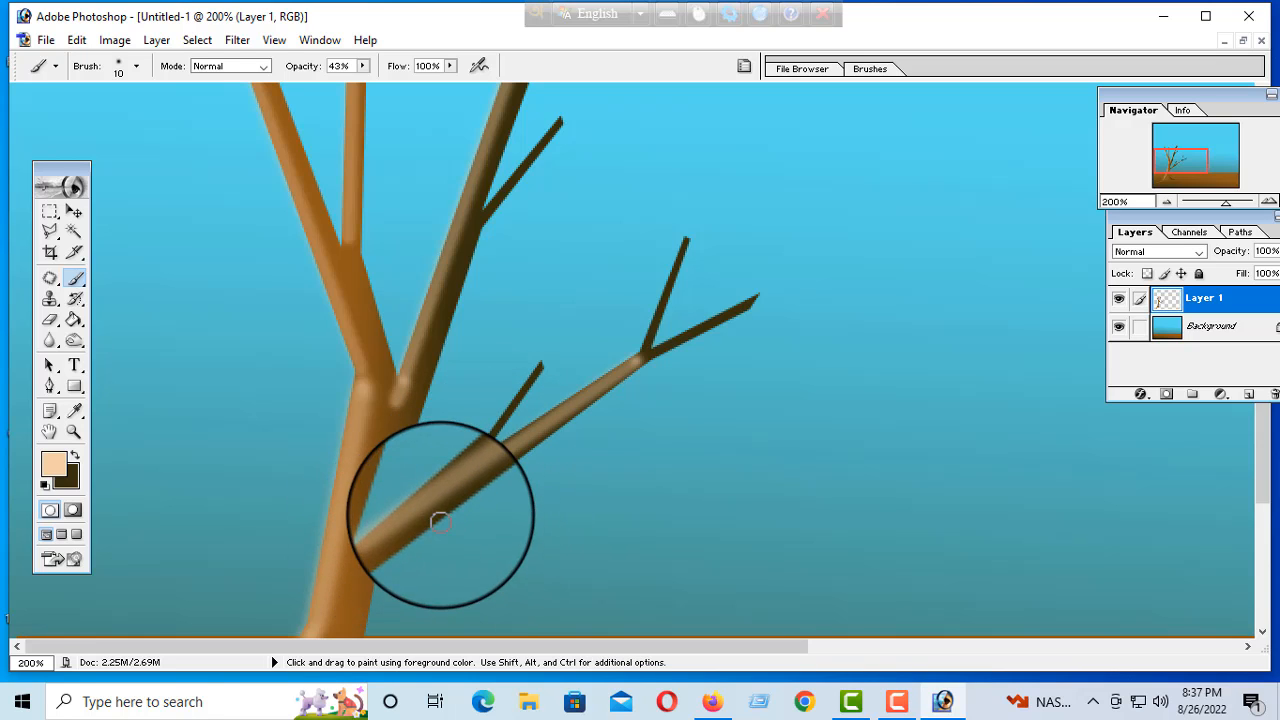
Step: Lighten the middle of the trunk down to its base with a 35 px brush at 15% opacity
scroll(403, 500, "down", 2)
right_click(345, 362)
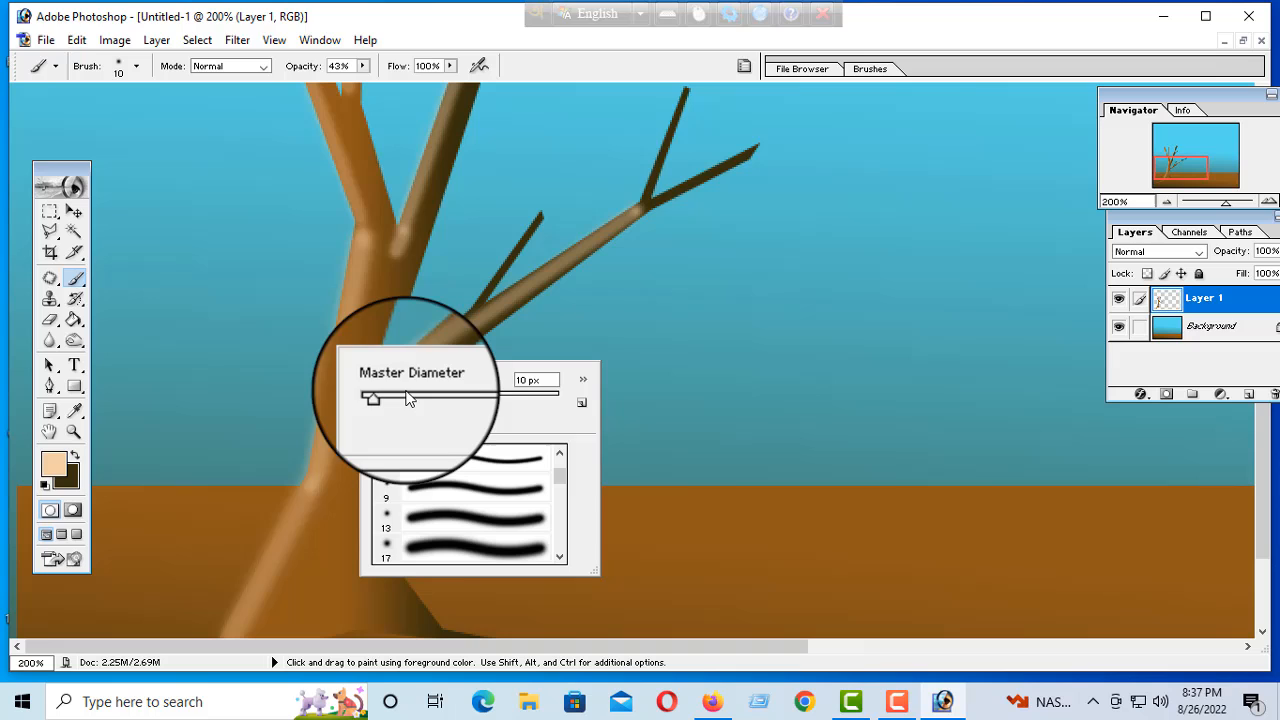
left_click(362, 66)
left_click_drag(346, 85, 337, 85)
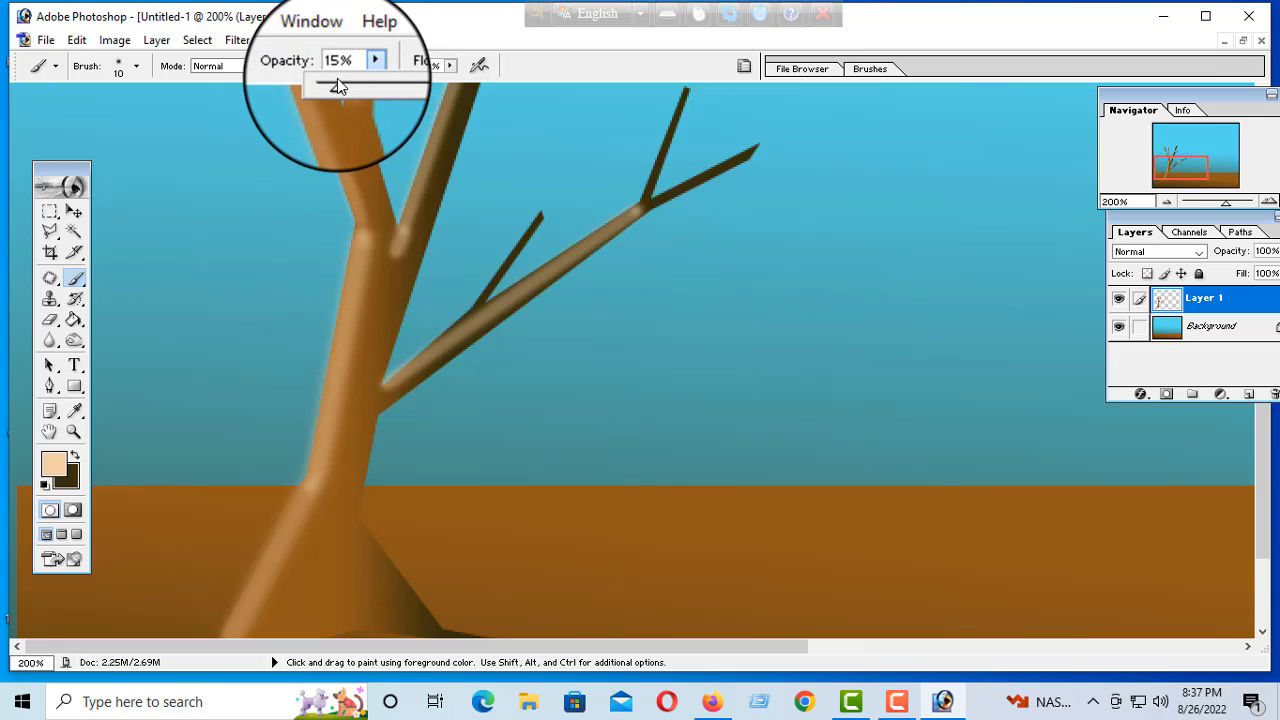
right_click(390, 279)
left_click(447, 311)
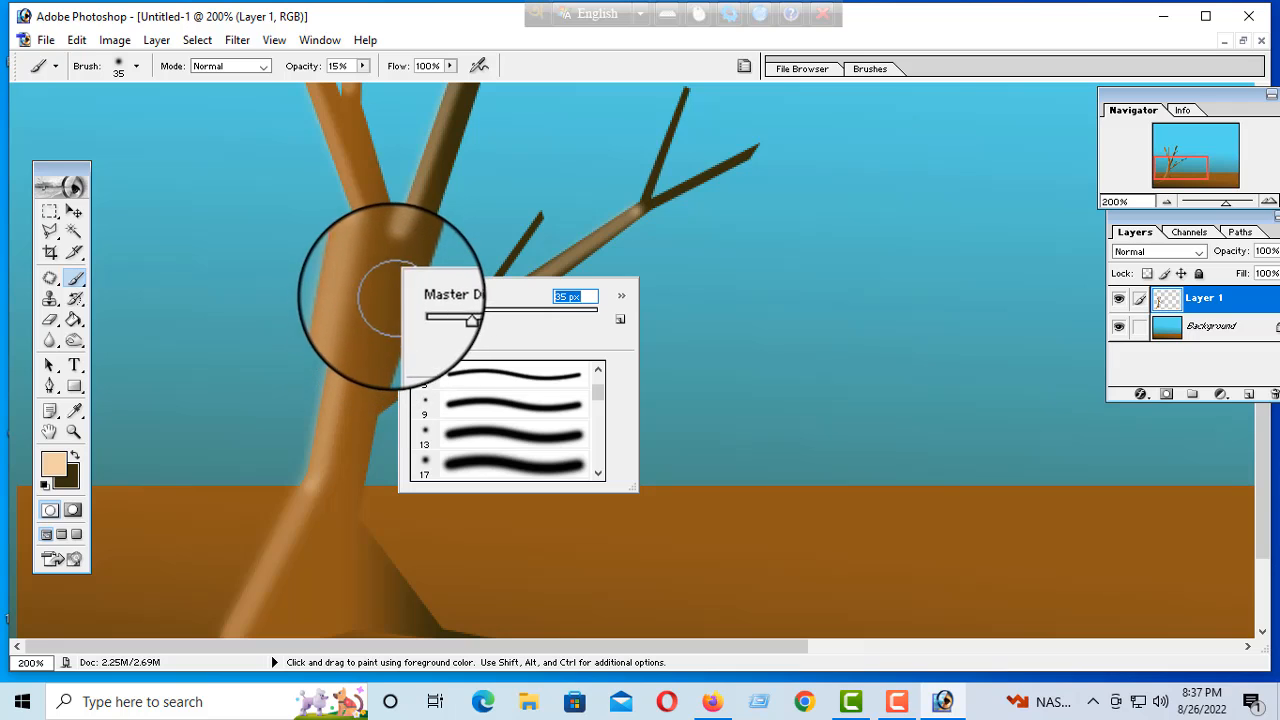
left_click(365, 265)
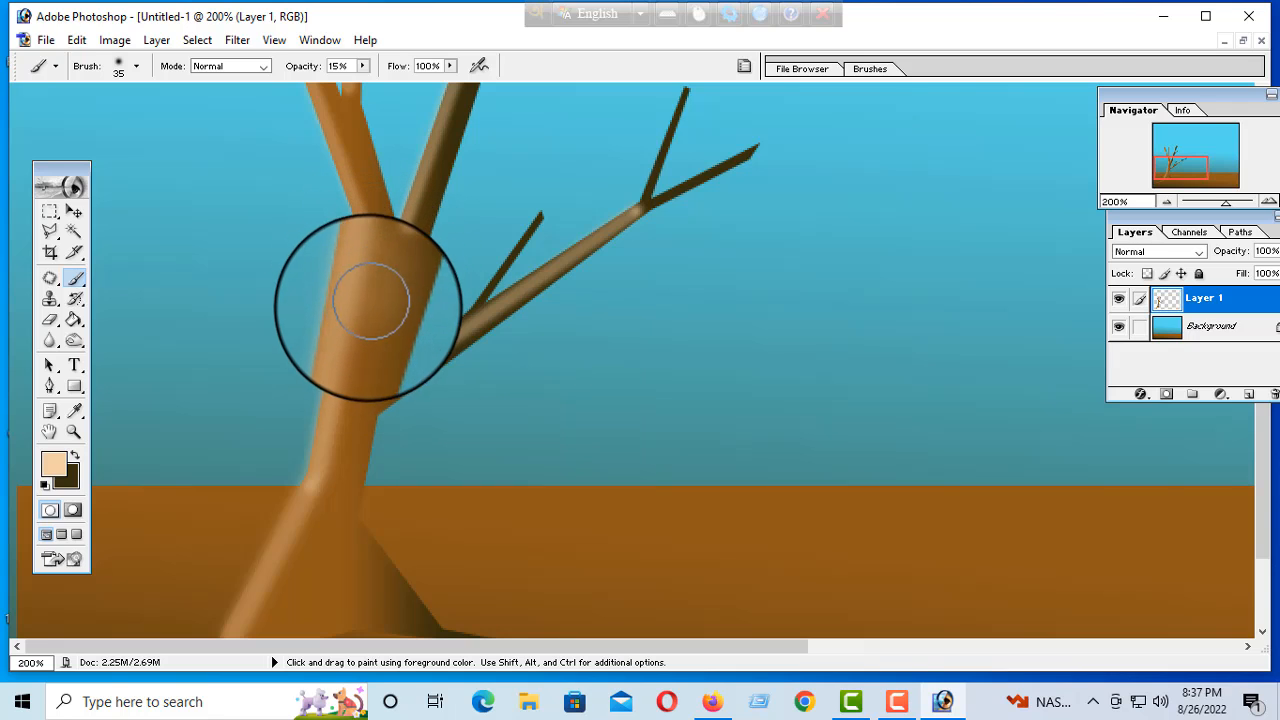
left_click_drag(349, 360, 340, 447)
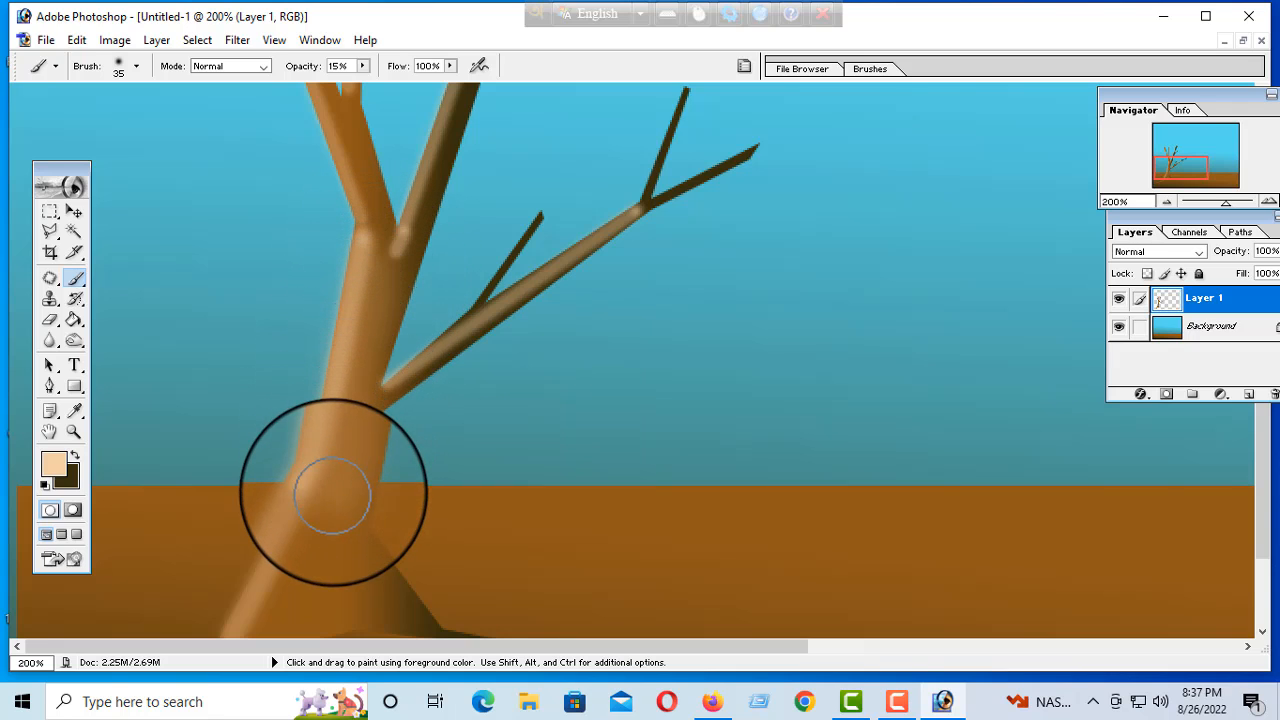
Step: Lighten the center of the flared trunk base down to the ground with the 35 px brush at 15% opacity
scroll(345, 468, "down", 1)
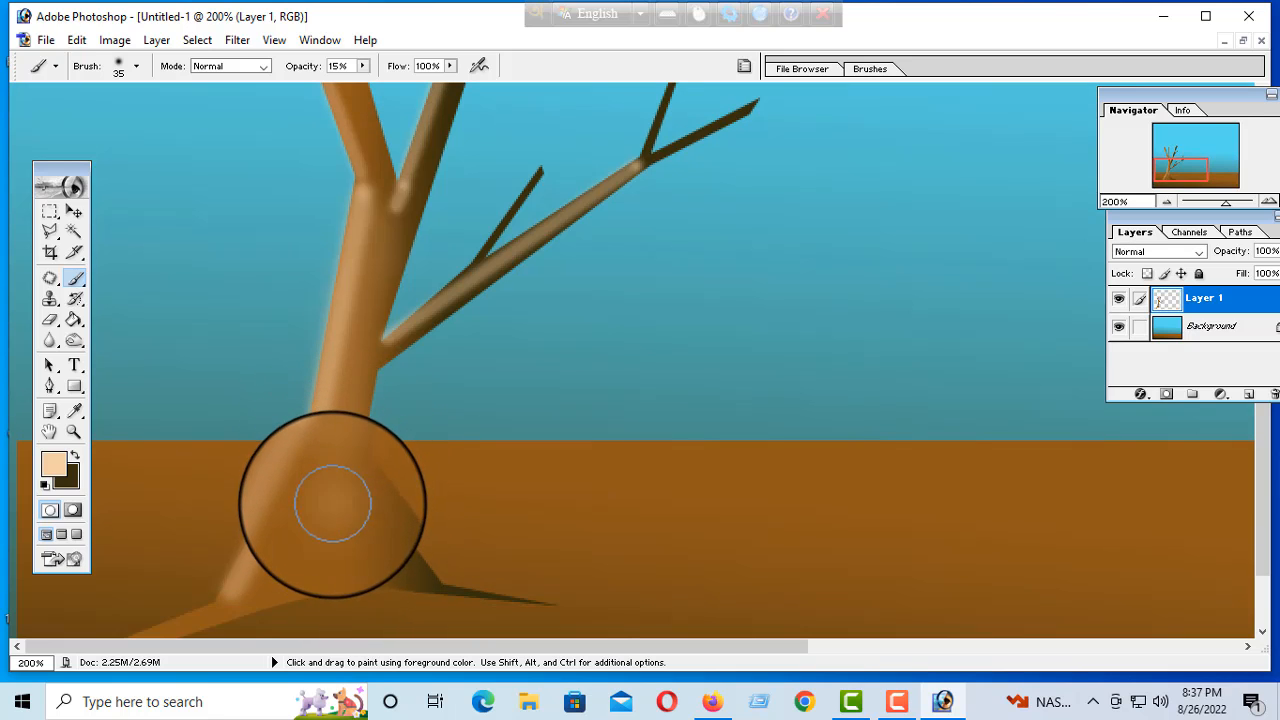
left_click_drag(333, 503, 302, 568)
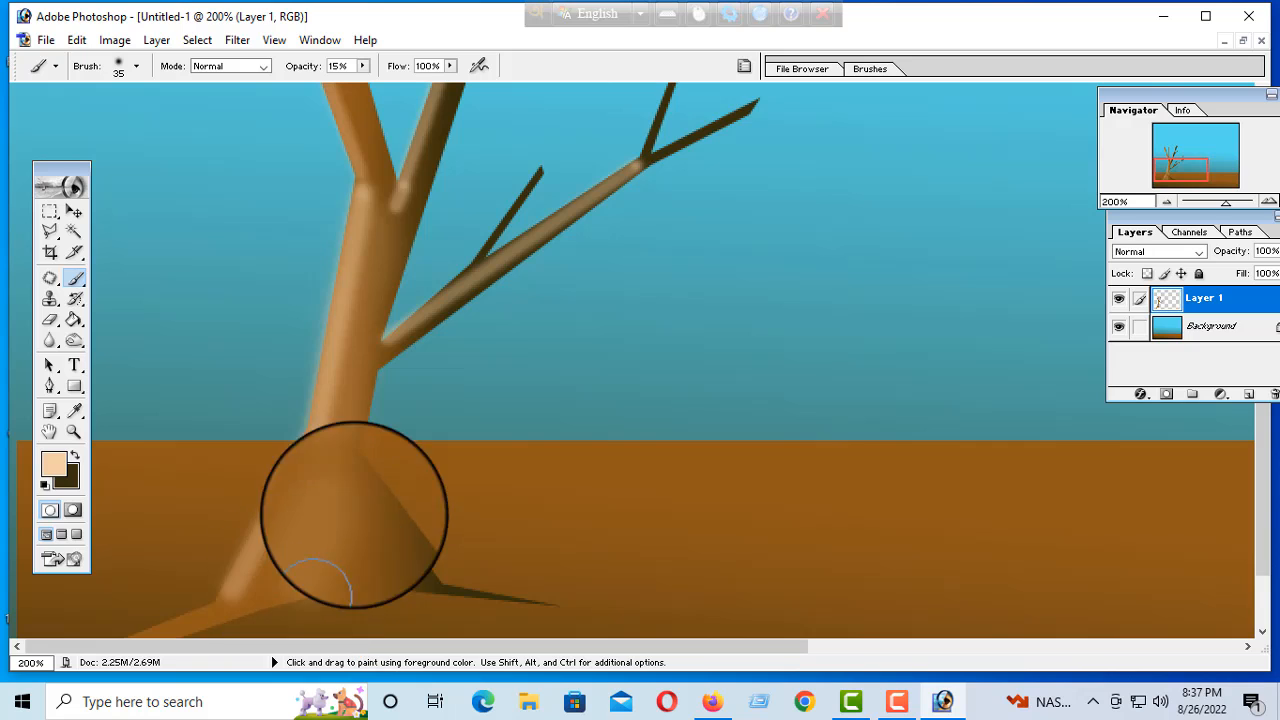
Step: Highlight the thin dark twigs on the tree's right-hand branches with a 6 px brush at 15% opacity
scroll(343, 449, "up", 5)
scroll(512, 220, "up", 3)
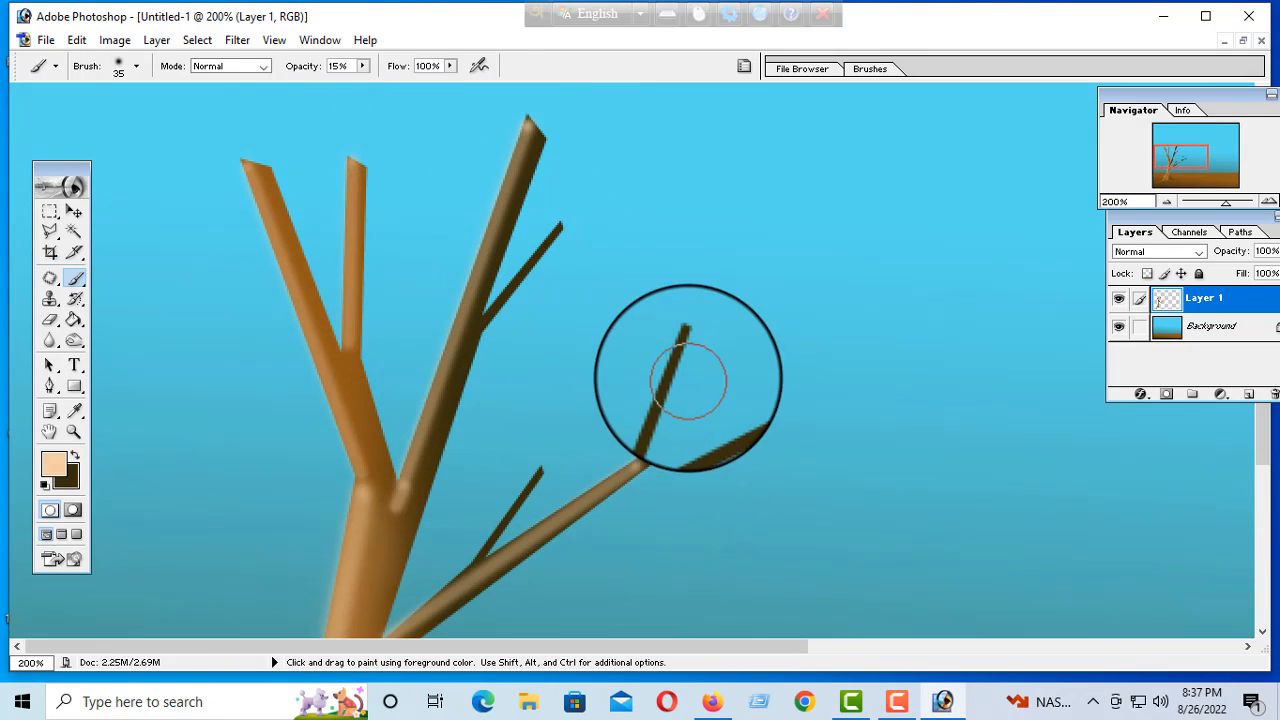
right_click(703, 447)
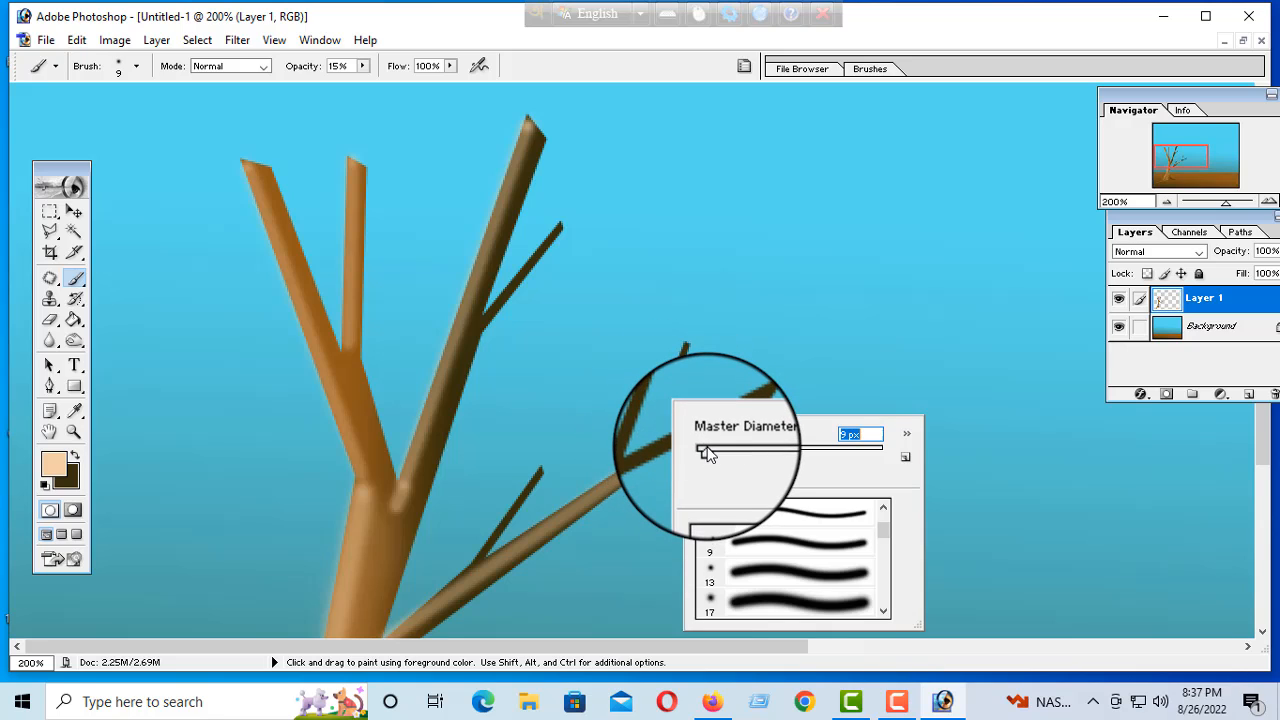
left_click_drag(705, 452, 758, 402)
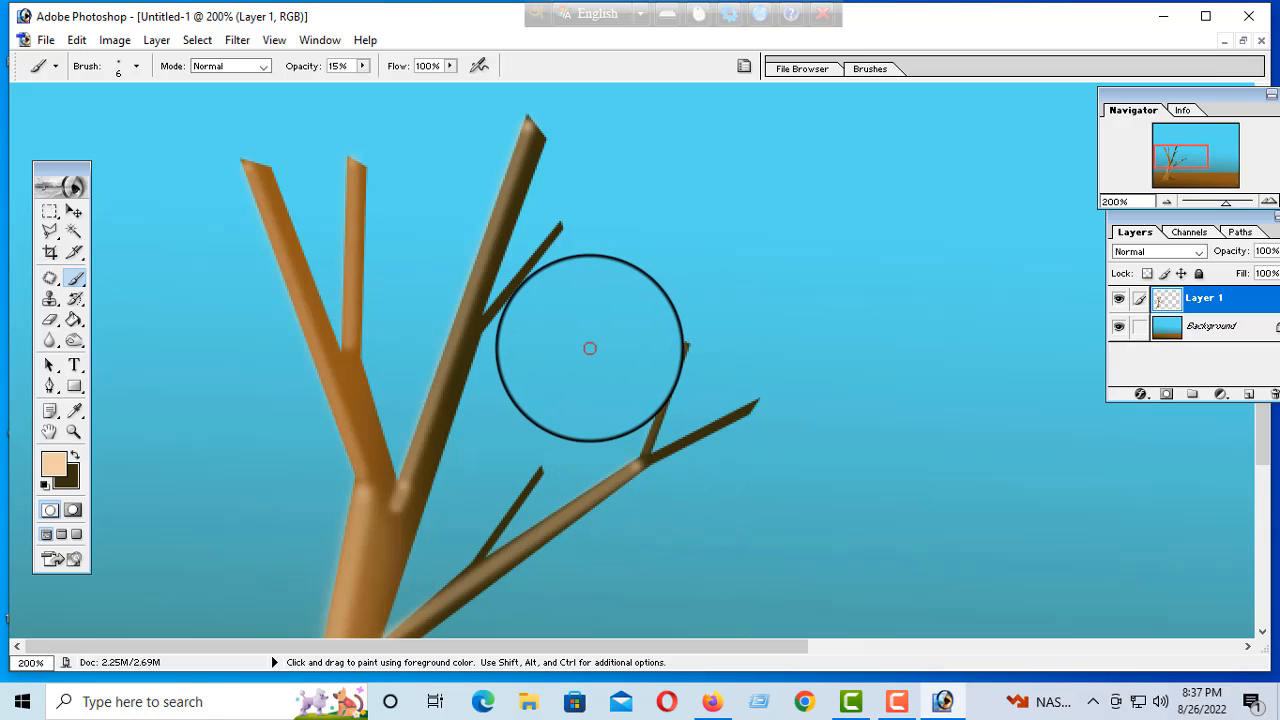
key("ctrl+z")
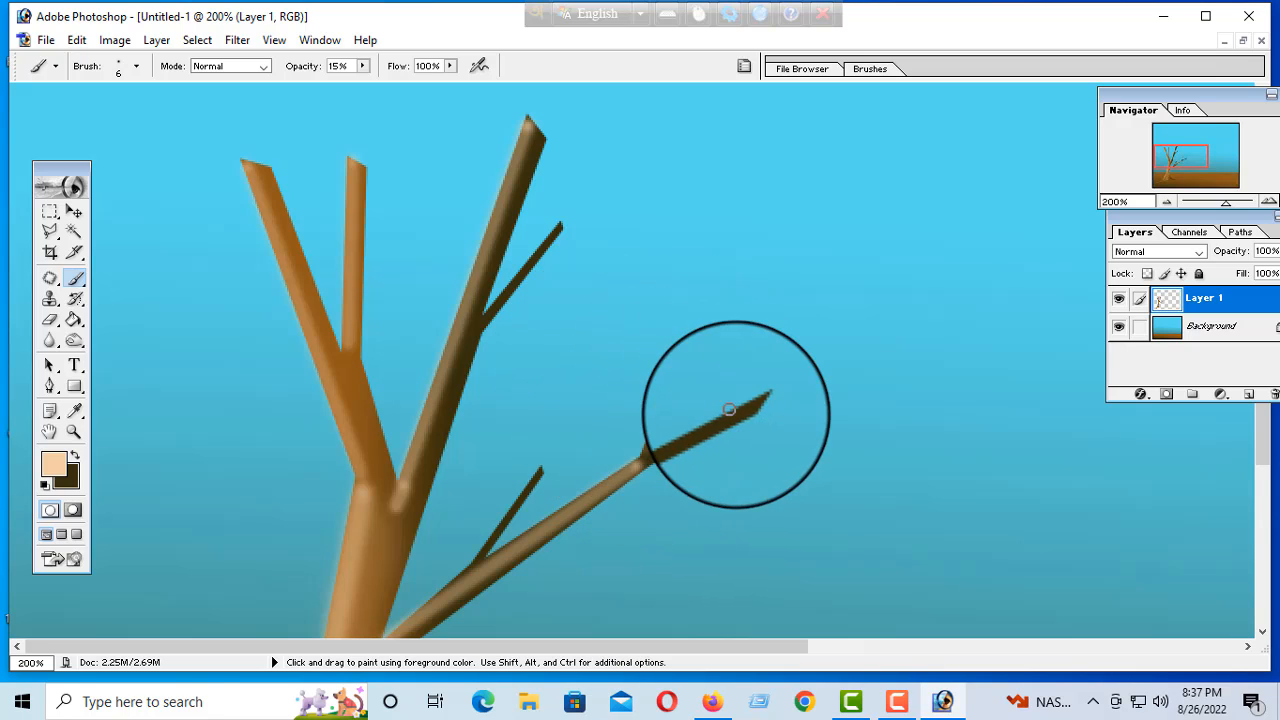
left_click_drag(648, 455, 686, 345)
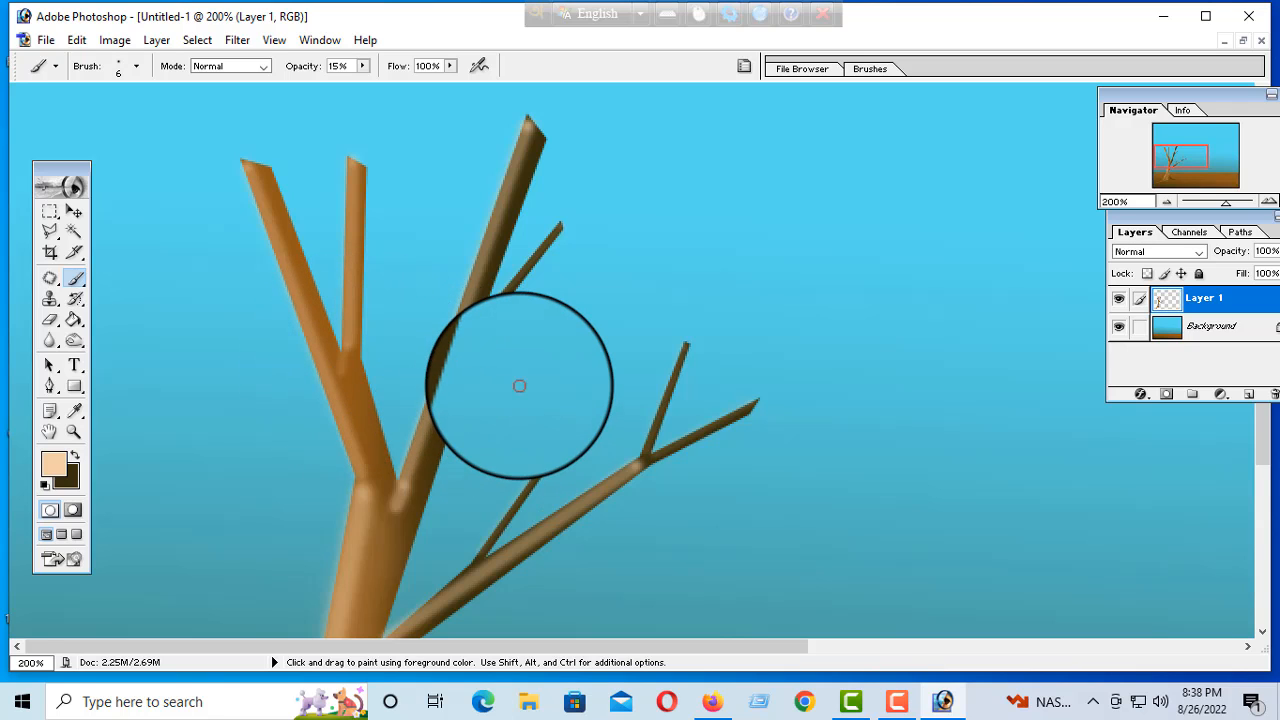
Step: Lighten the long left root at the tree's base with a 20 px brush at 15% opacity
scroll(519, 385, "down", 5)
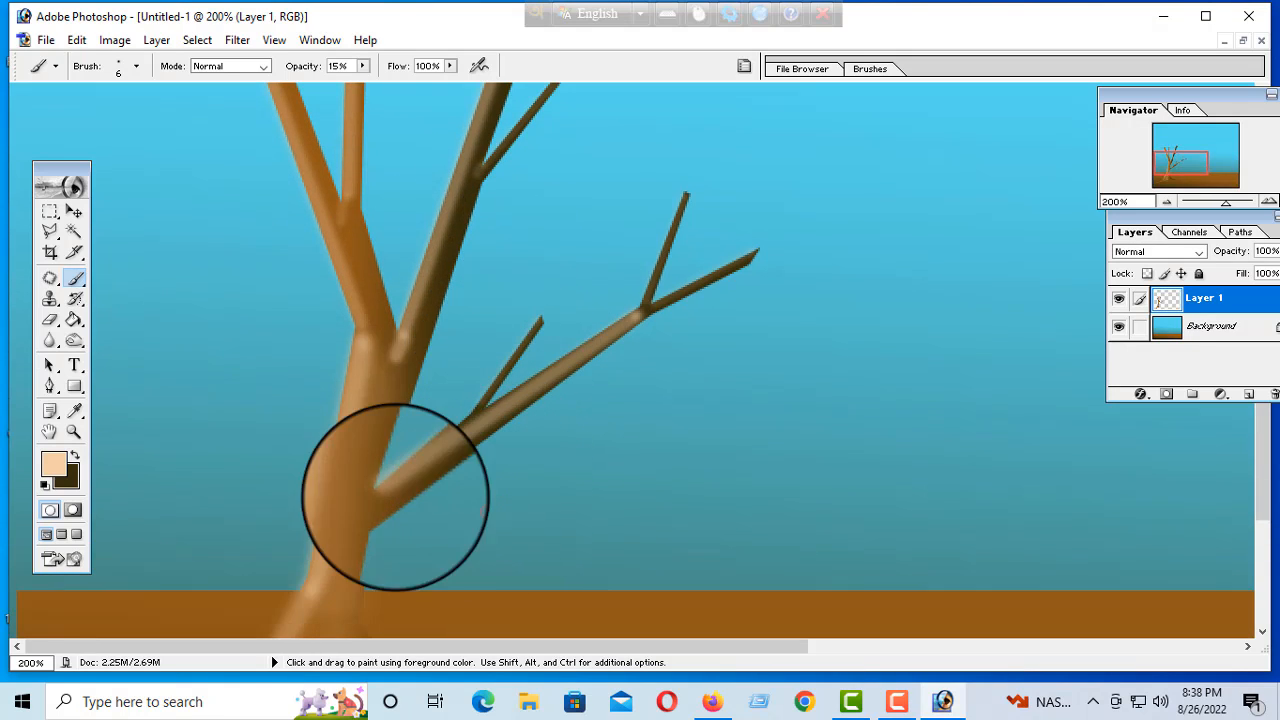
scroll(357, 480, "down", 3)
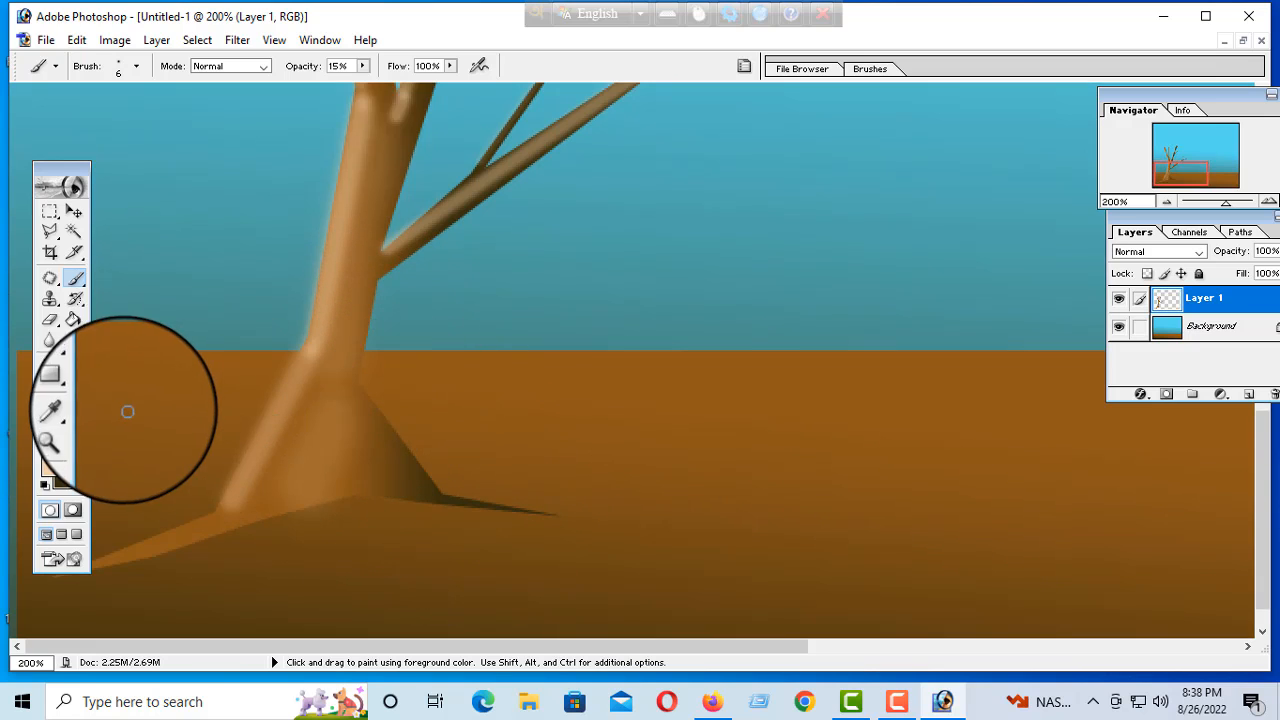
left_click(79, 298)
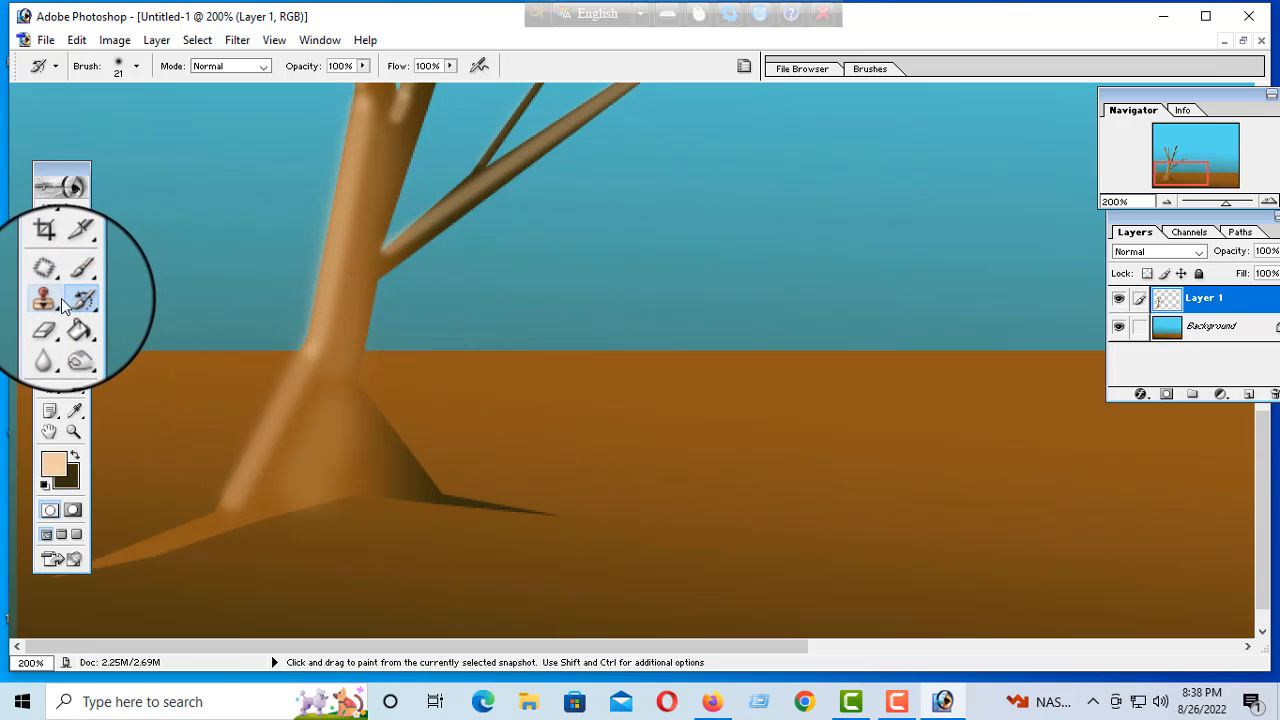
left_click(75, 278)
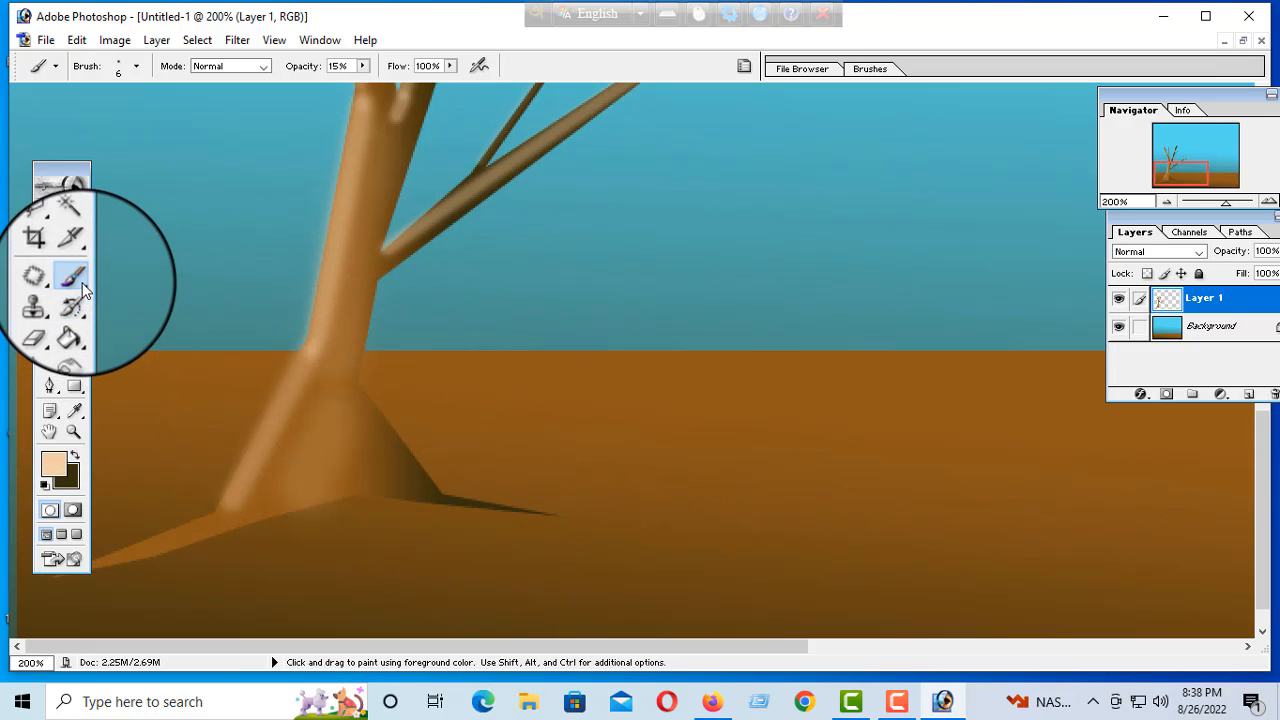
right_click(223, 503)
left_click(268, 497)
left_click(222, 511)
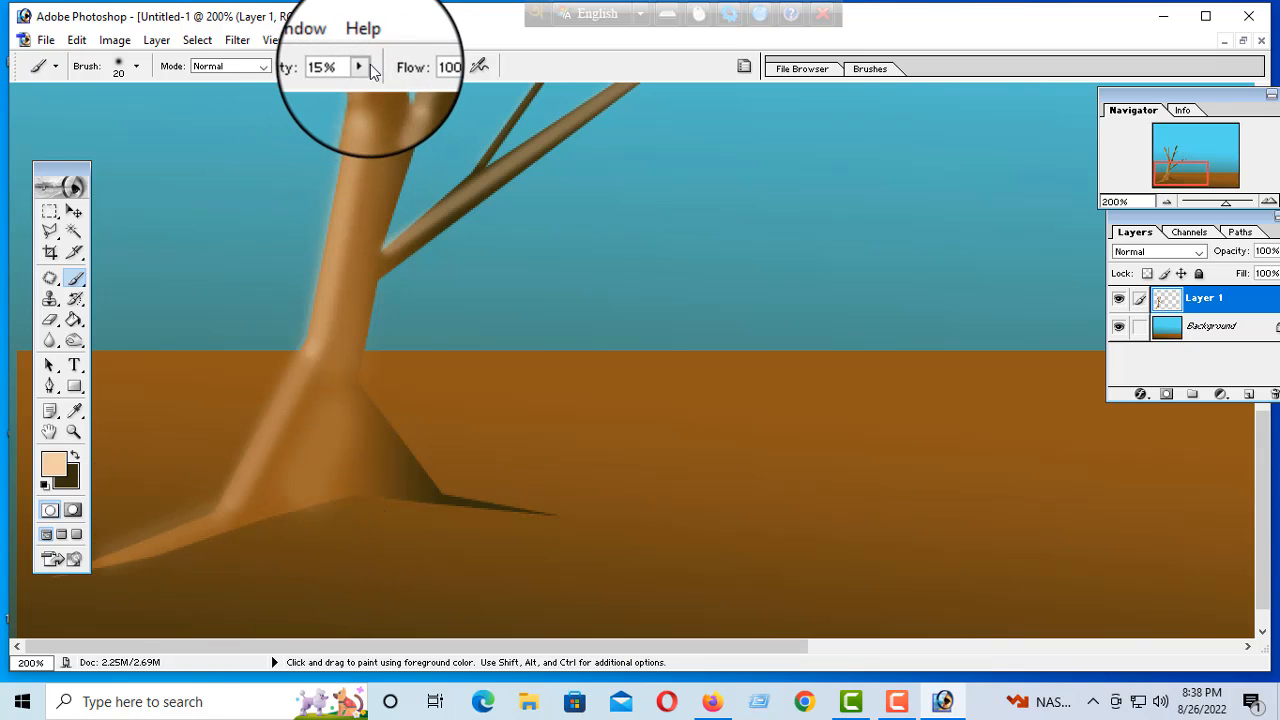
Step: Strengthen the highlight along the left root's upper edge with a 12 px brush at 38% opacity
left_click(377, 67)
left_click_drag(357, 83, 385, 82)
right_click(348, 364)
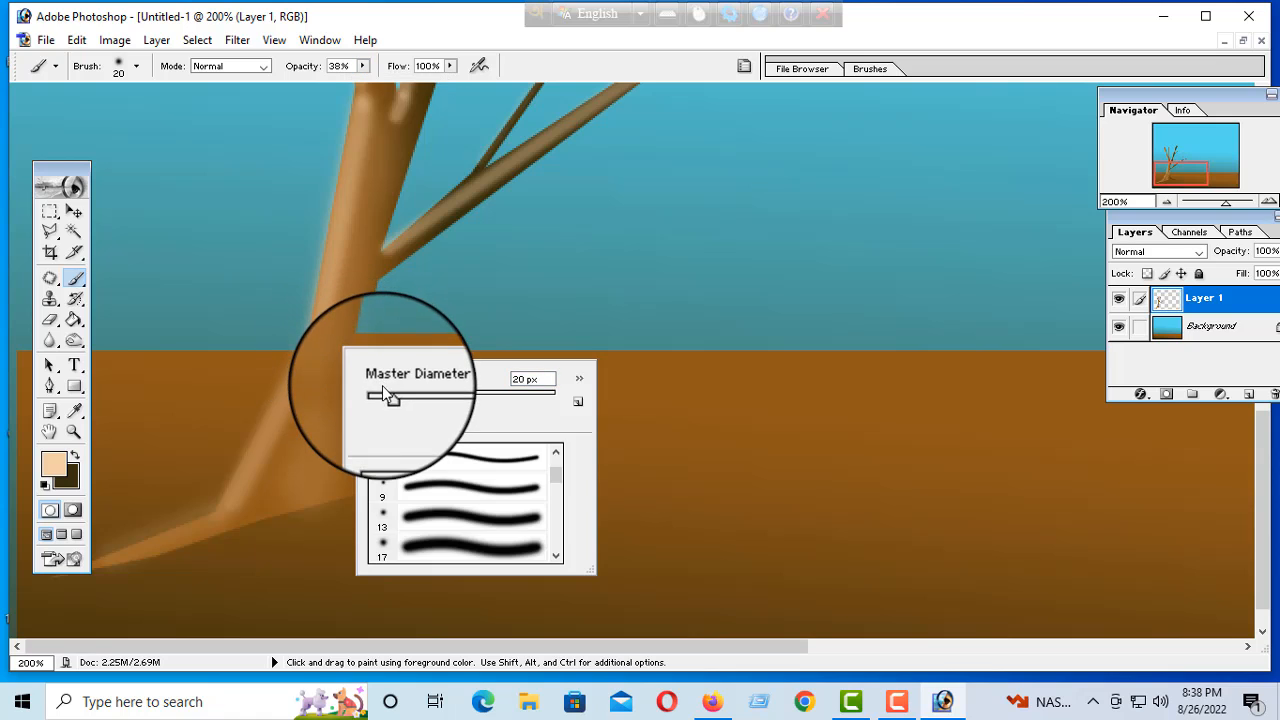
left_click_drag(388, 397, 381, 395)
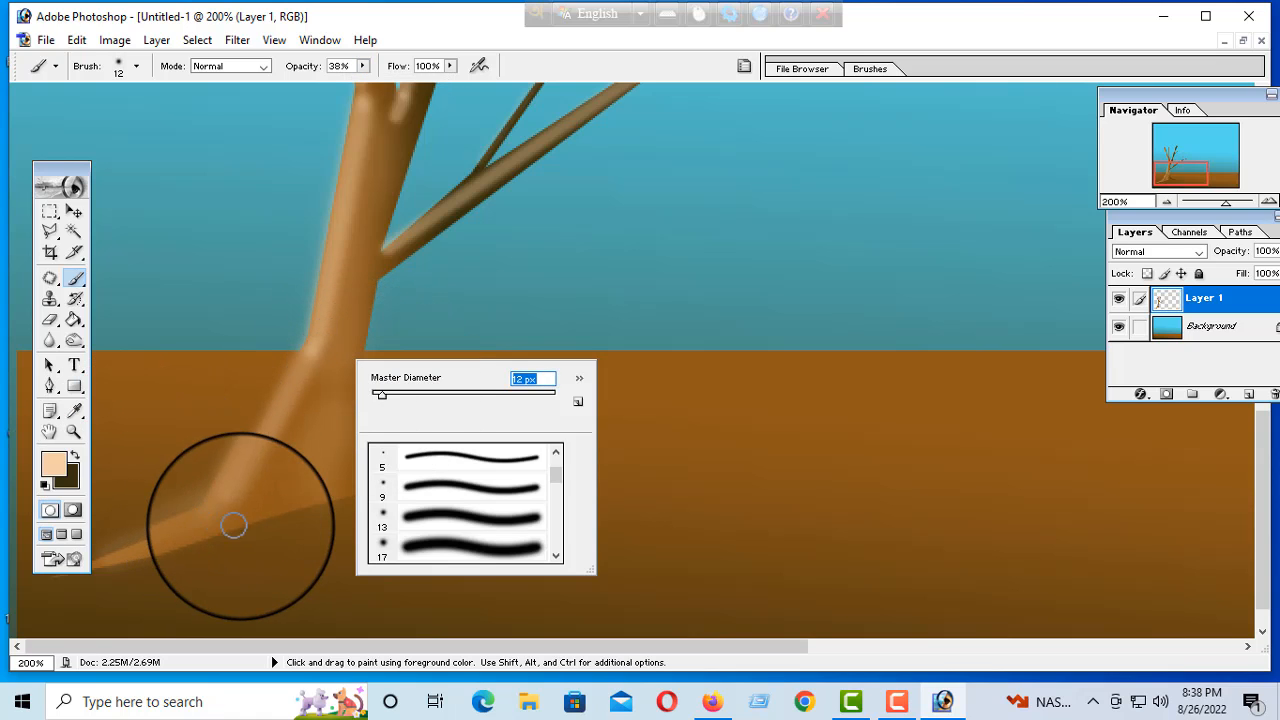
left_click_drag(222, 511, 112, 558)
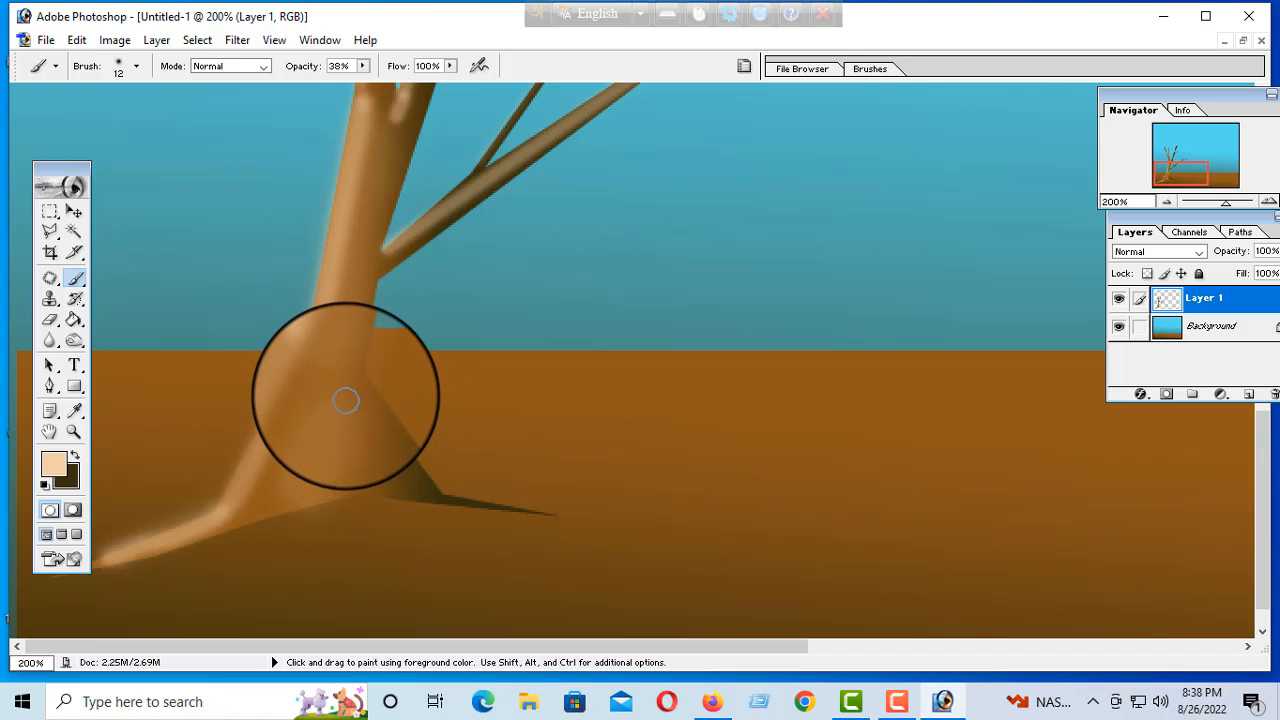
Step: Lower the brush opacity to 14% and softly highlight the base's right edge, the right root and the base's lower edge
left_click(363, 65)
left_click_drag(357, 85, 341, 85)
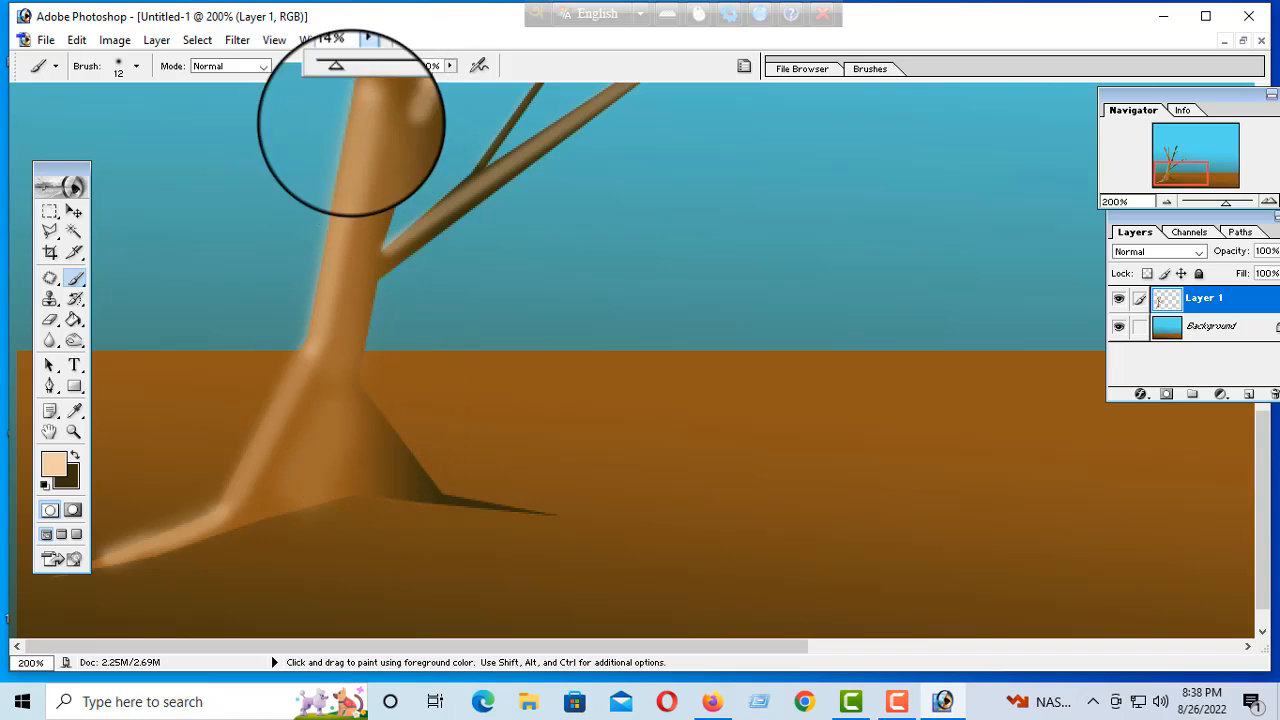
left_click(354, 388)
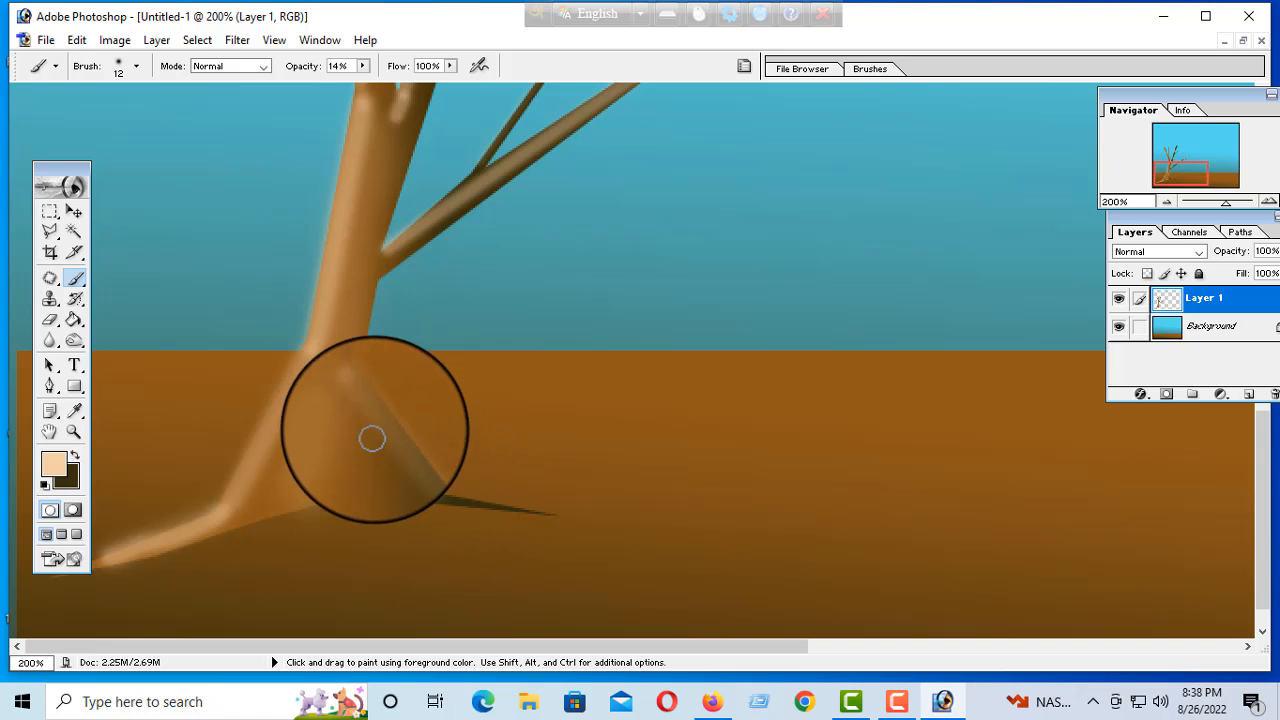
mouse_move(447, 502)
left_mouse_down()
mouse_move(485, 501)
mouse_move(469, 505)
left_mouse_up()
left_click_drag(347, 490, 206, 546)
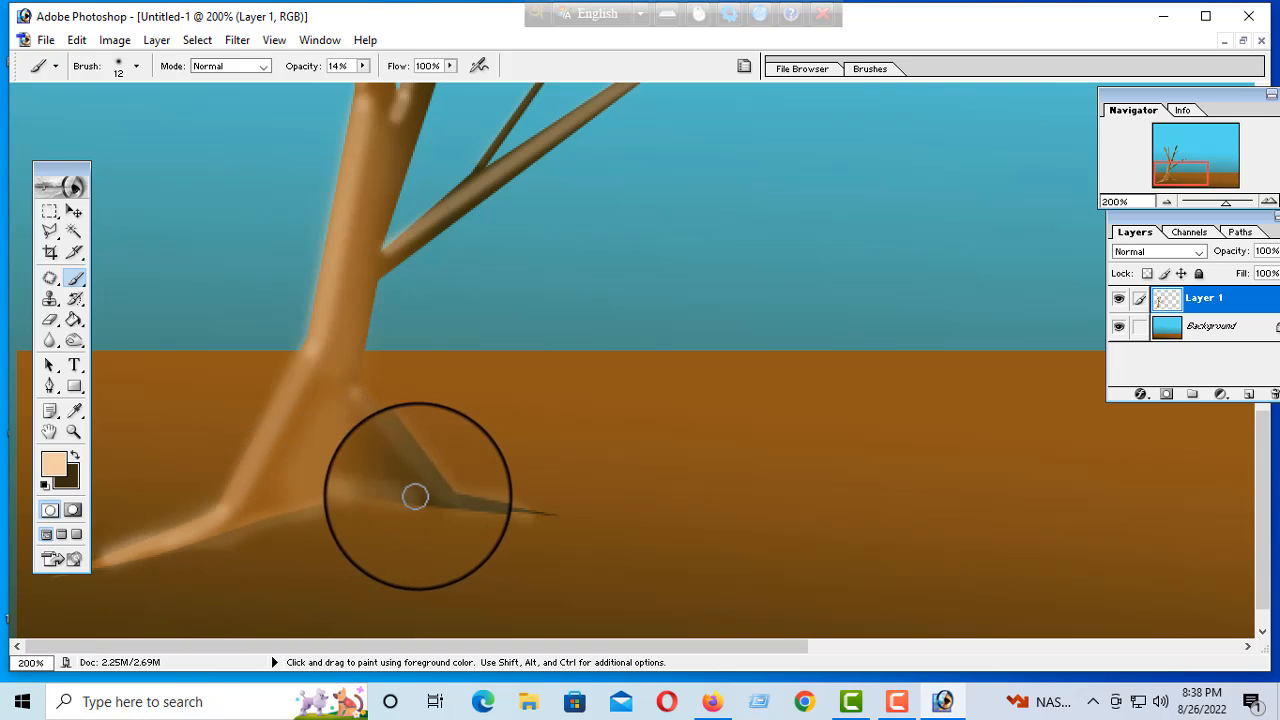
scroll(355, 505, "up", 3)
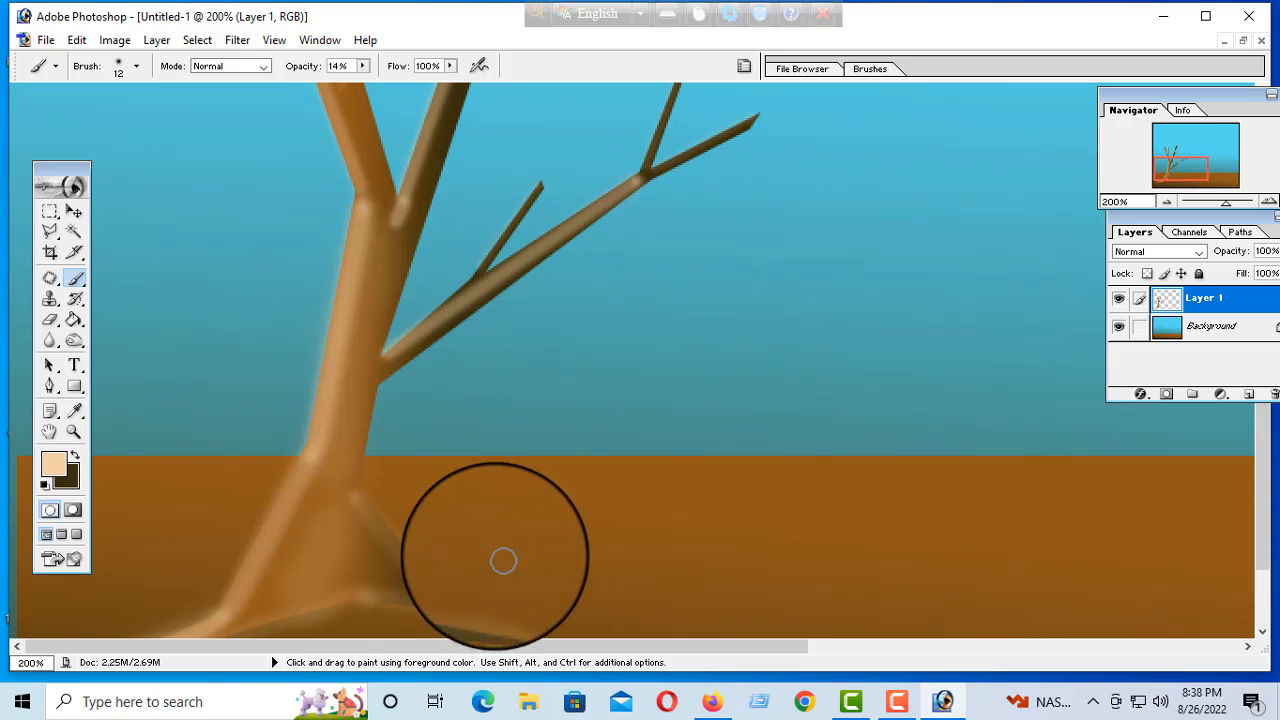
scroll(430, 518, "down", 4)
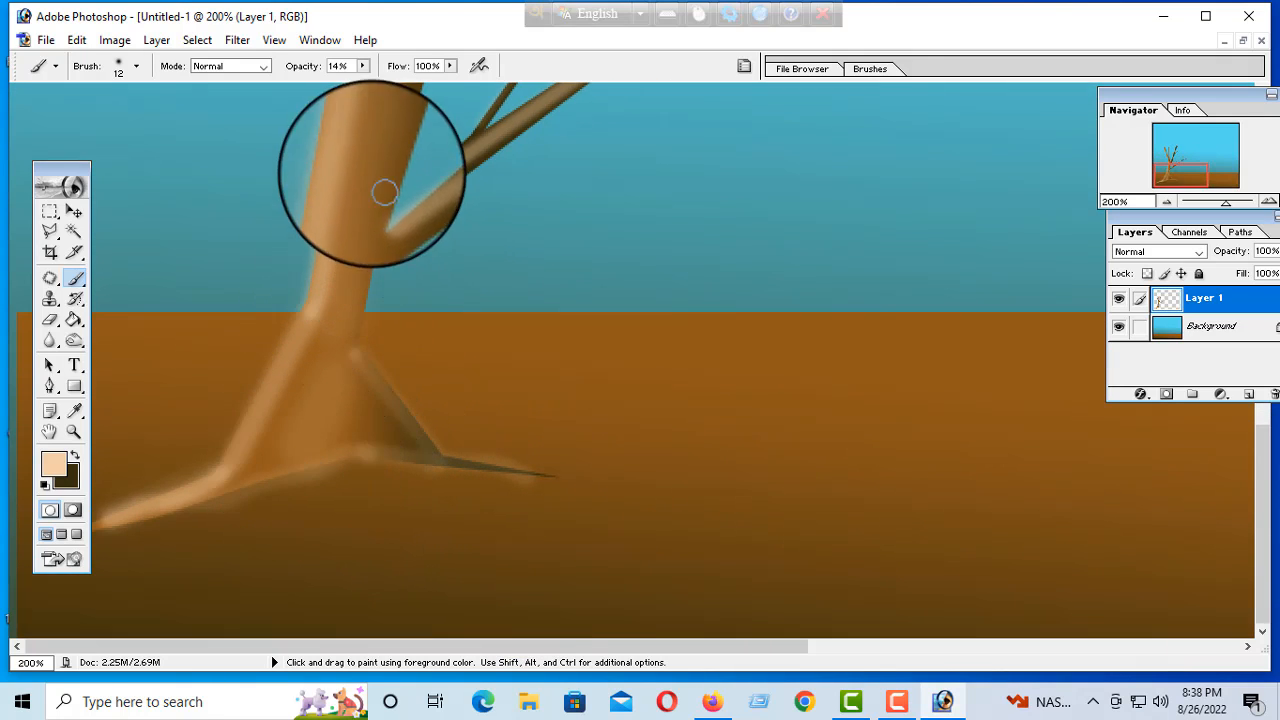
Step: Lower the brush opacity to 7% and paint a faint highlight along the left root's lower edge
left_click(364, 70)
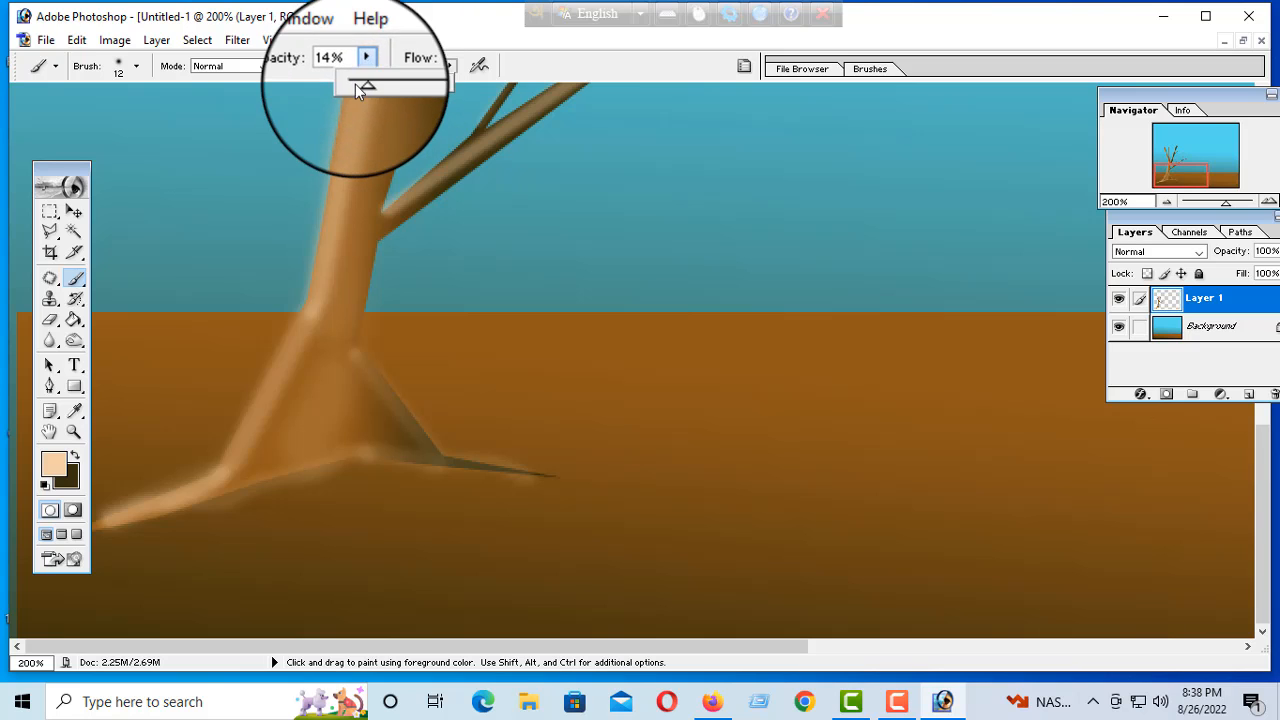
left_click_drag(359, 84, 352, 84)
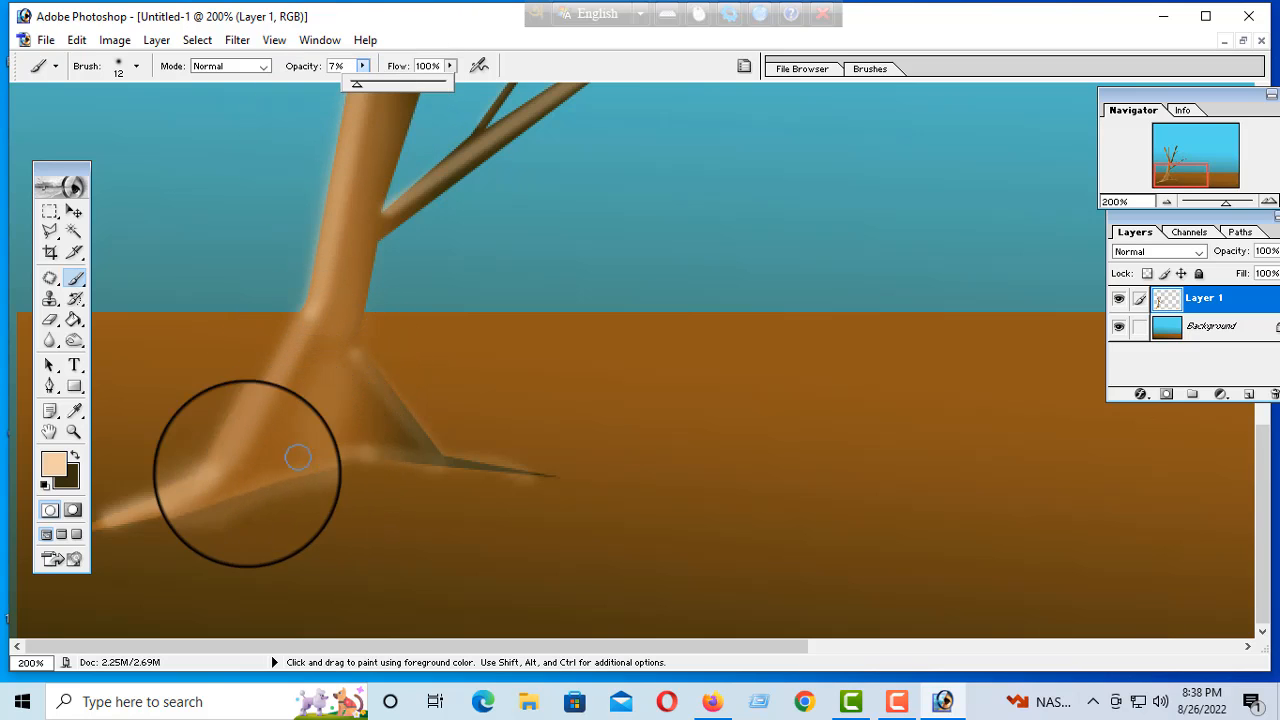
left_click_drag(280, 474, 58, 556)
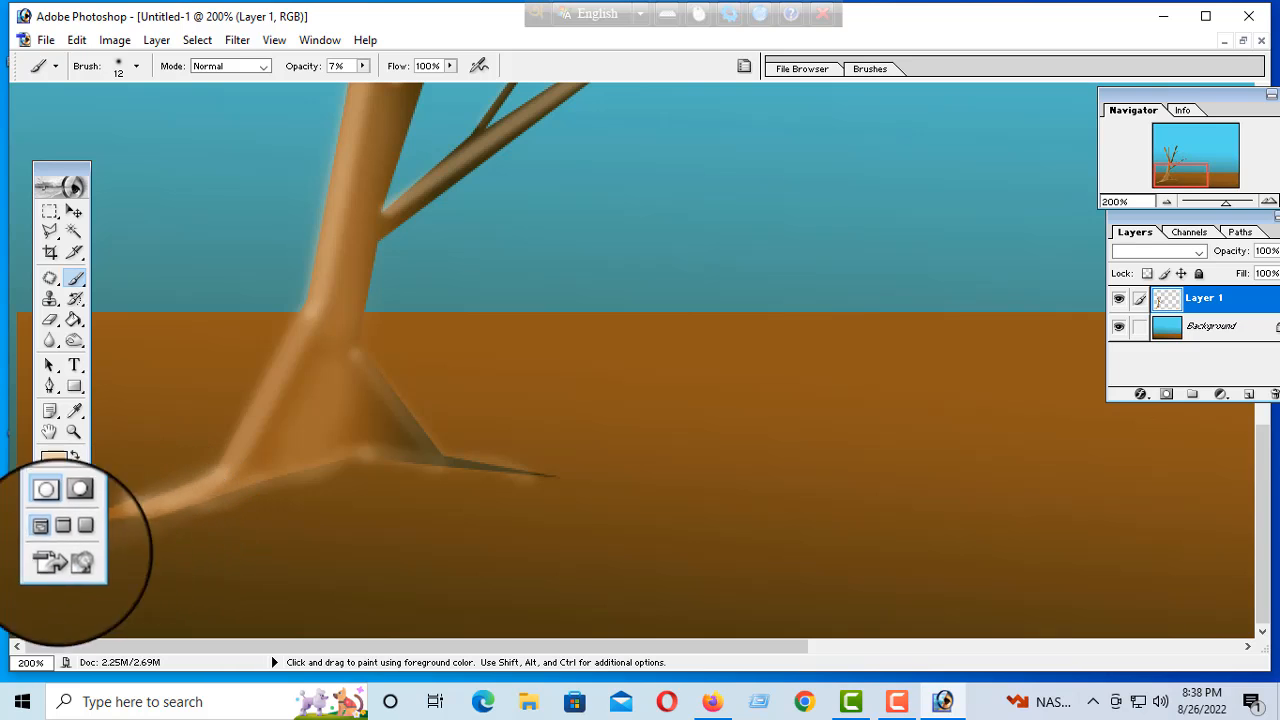
Step: Zoom out to 100% and choose the 74 px scattered maple leaf brush preset
scroll(380, 430, "up", 3)
scroll(394, 380, "up", 3)
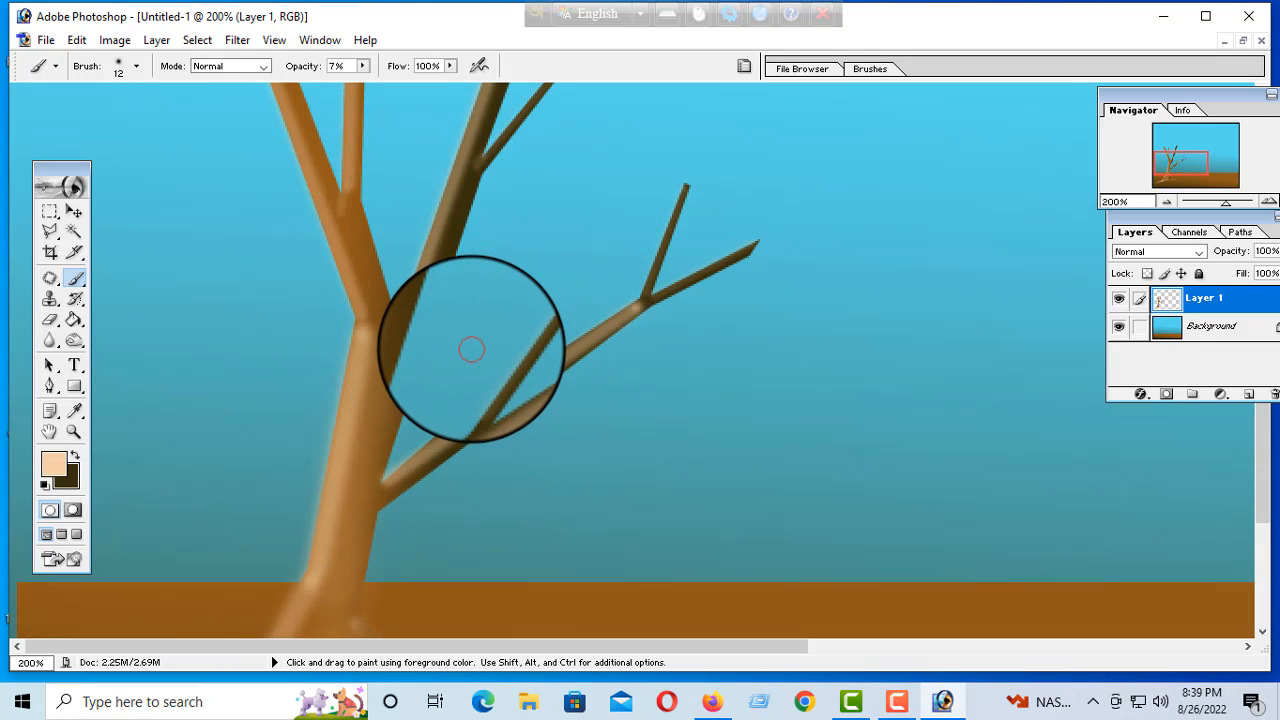
left_click(73, 431)
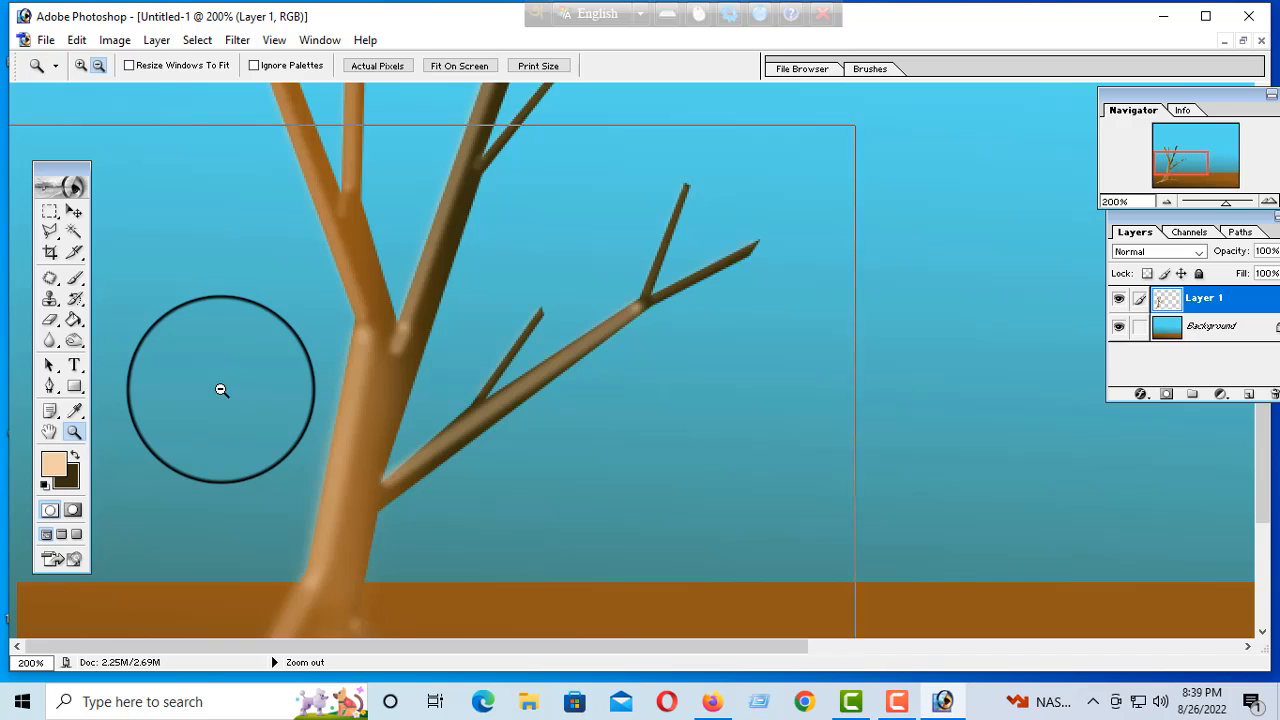
left_click(221, 390, "alt")
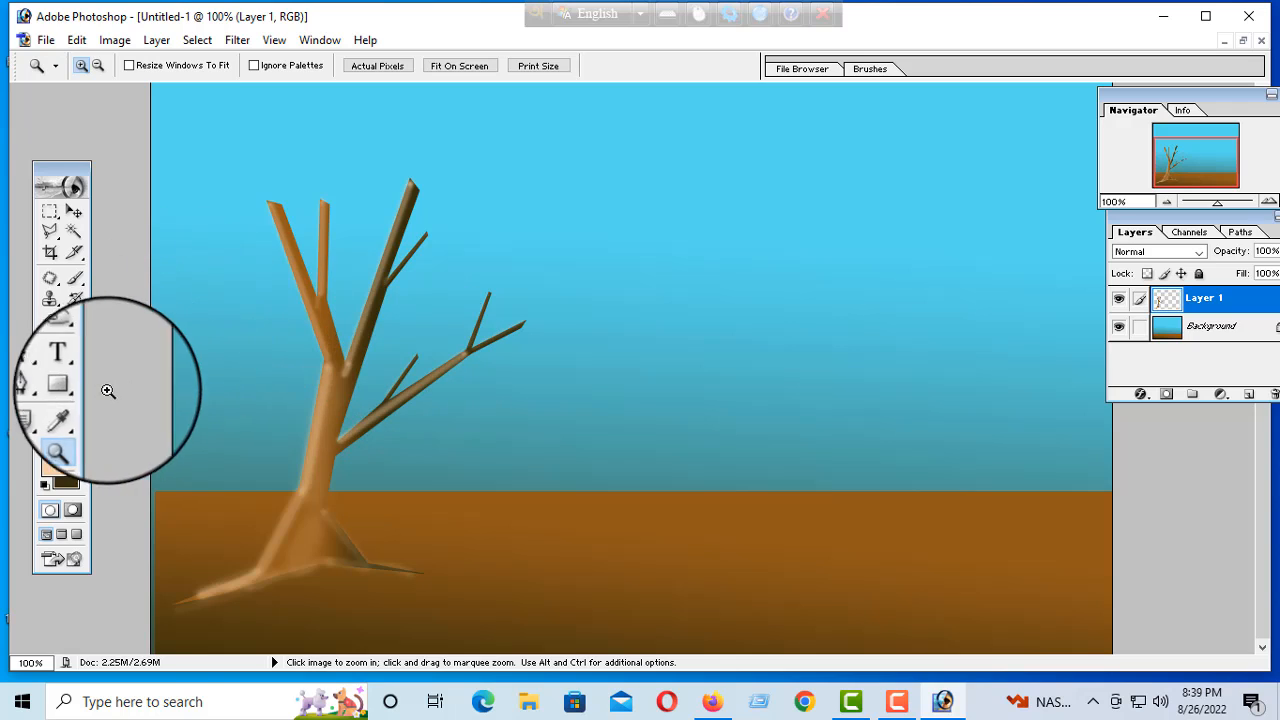
left_click(74, 277)
right_click(468, 240)
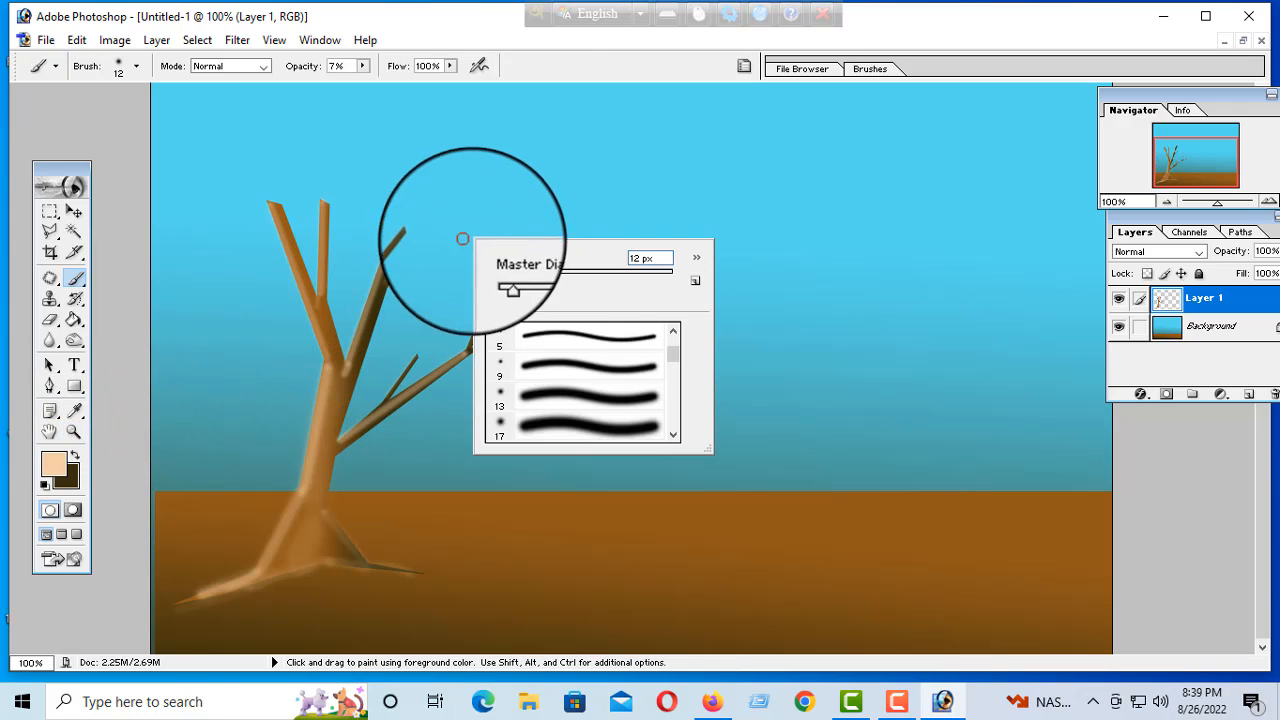
scroll(560, 390, "down", 3)
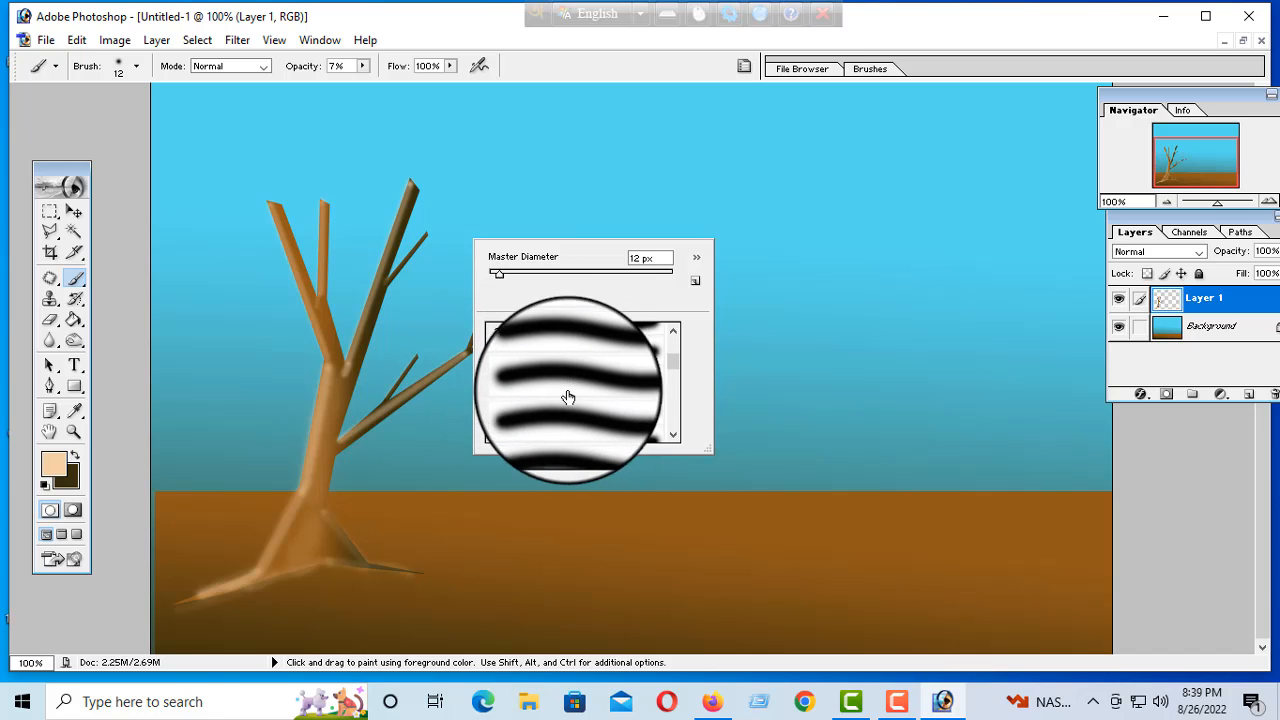
scroll(560, 405, "down", 3)
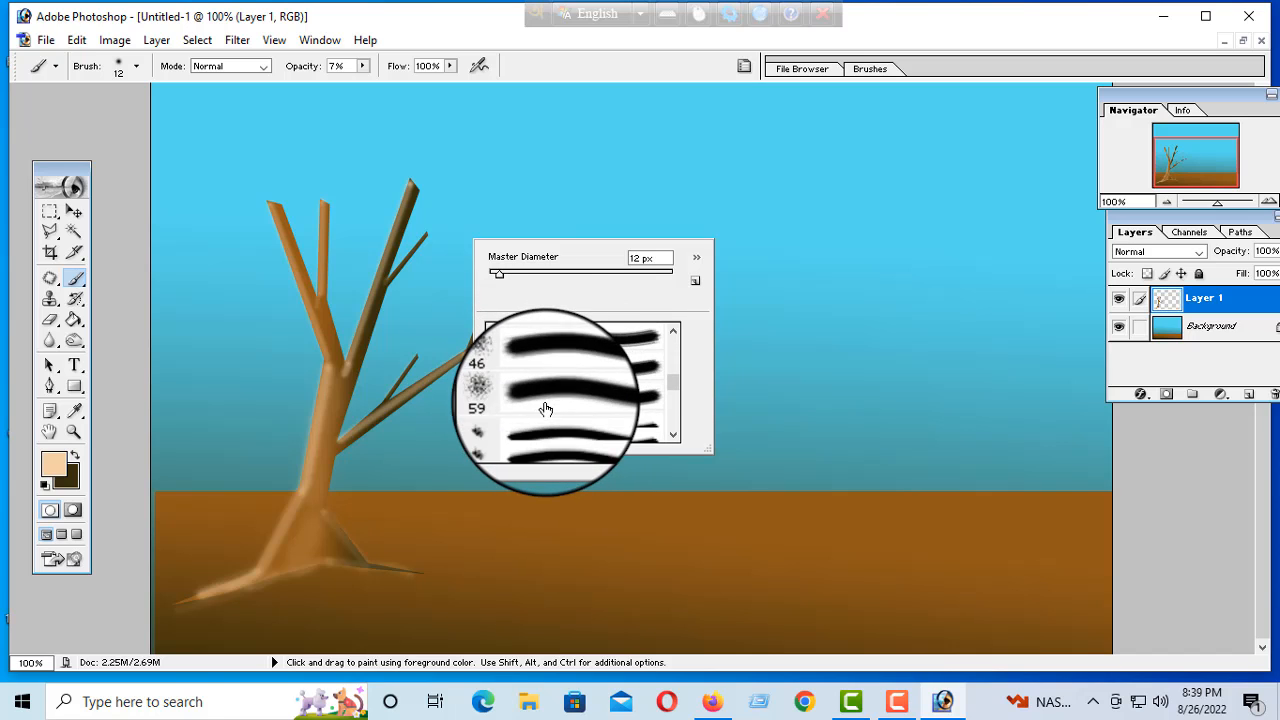
scroll(556, 412, "down", 4)
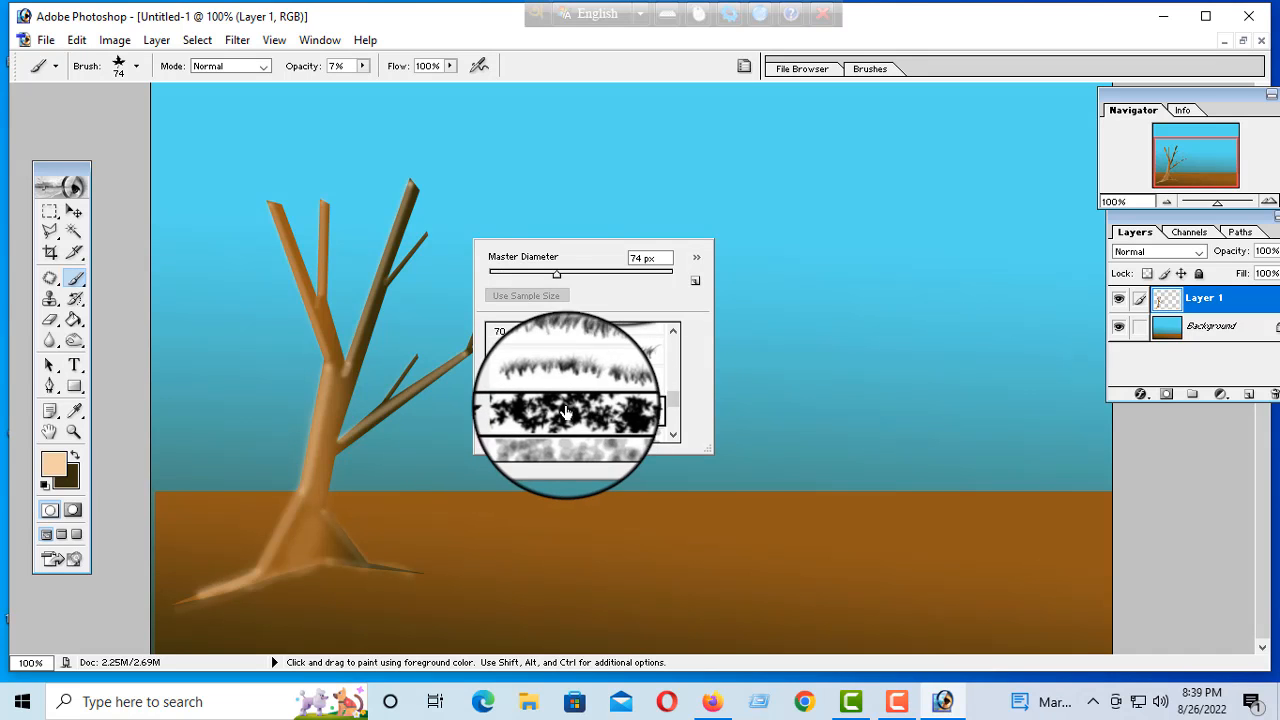
Step: Set the foreground color to dark navy 05091D and return to the Brush tool
left_click(62, 468)
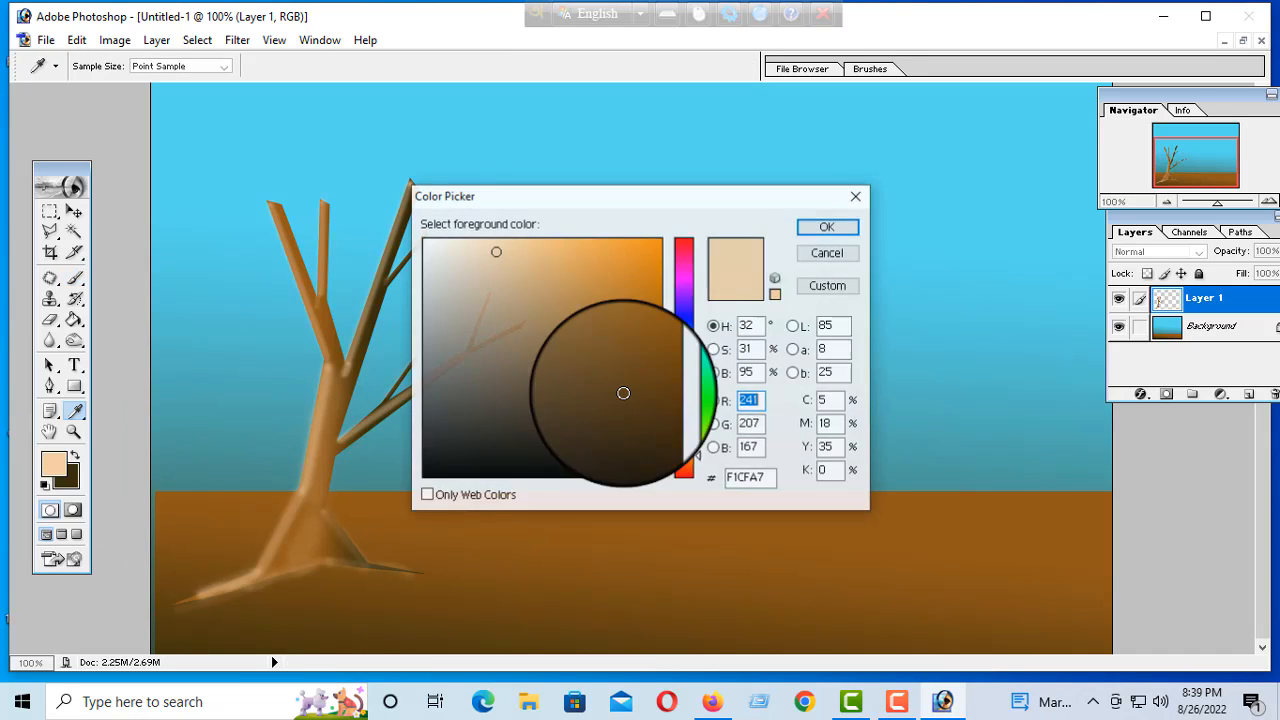
left_click(686, 325)
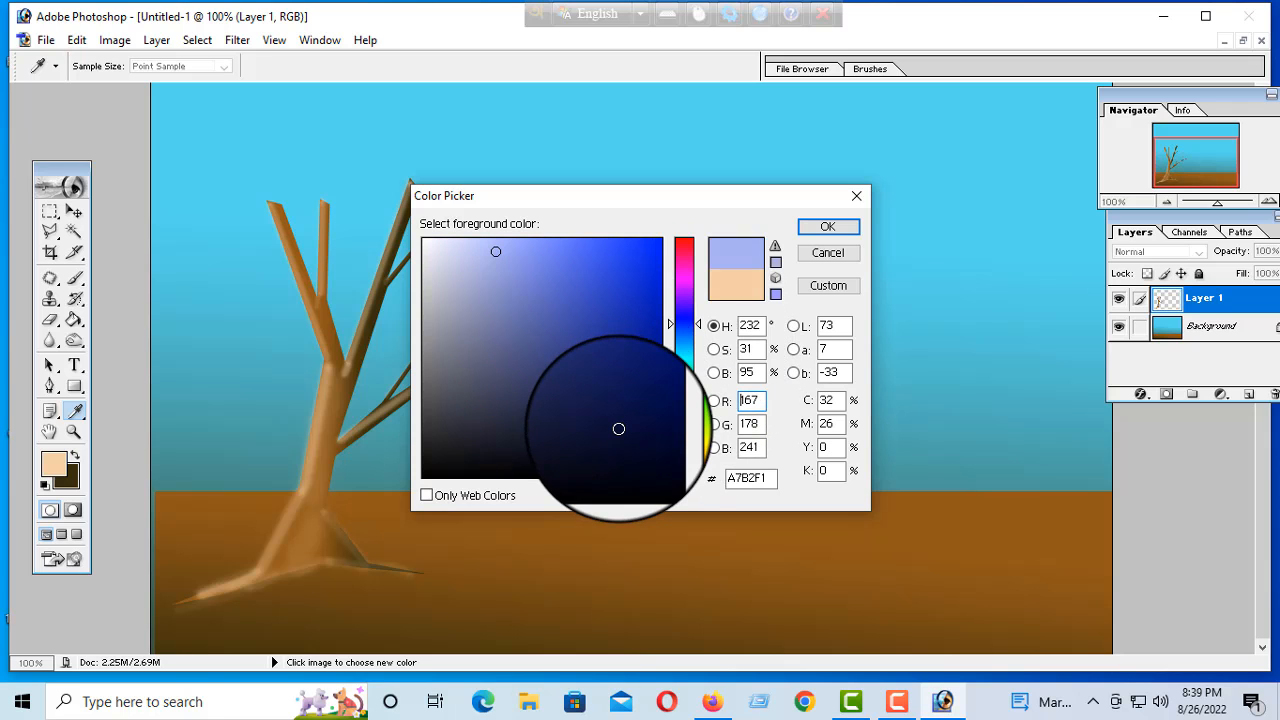
left_click(618, 450)
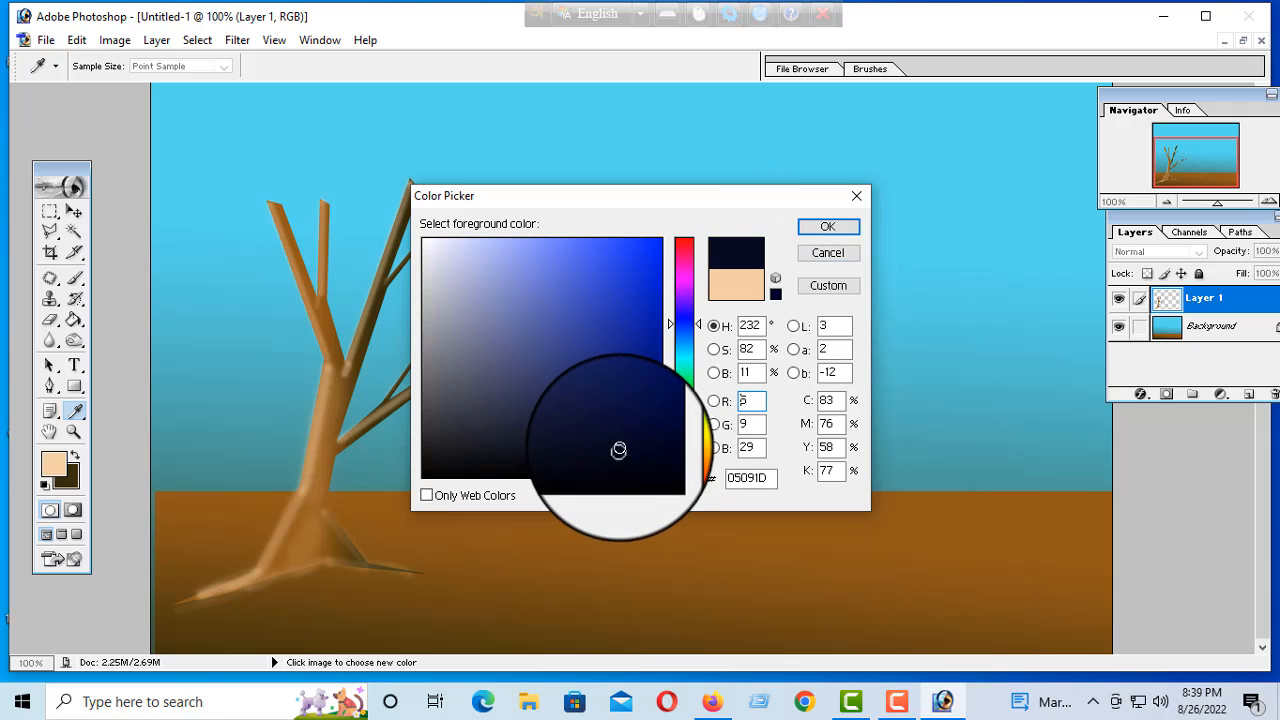
left_click(826, 230)
key("b")
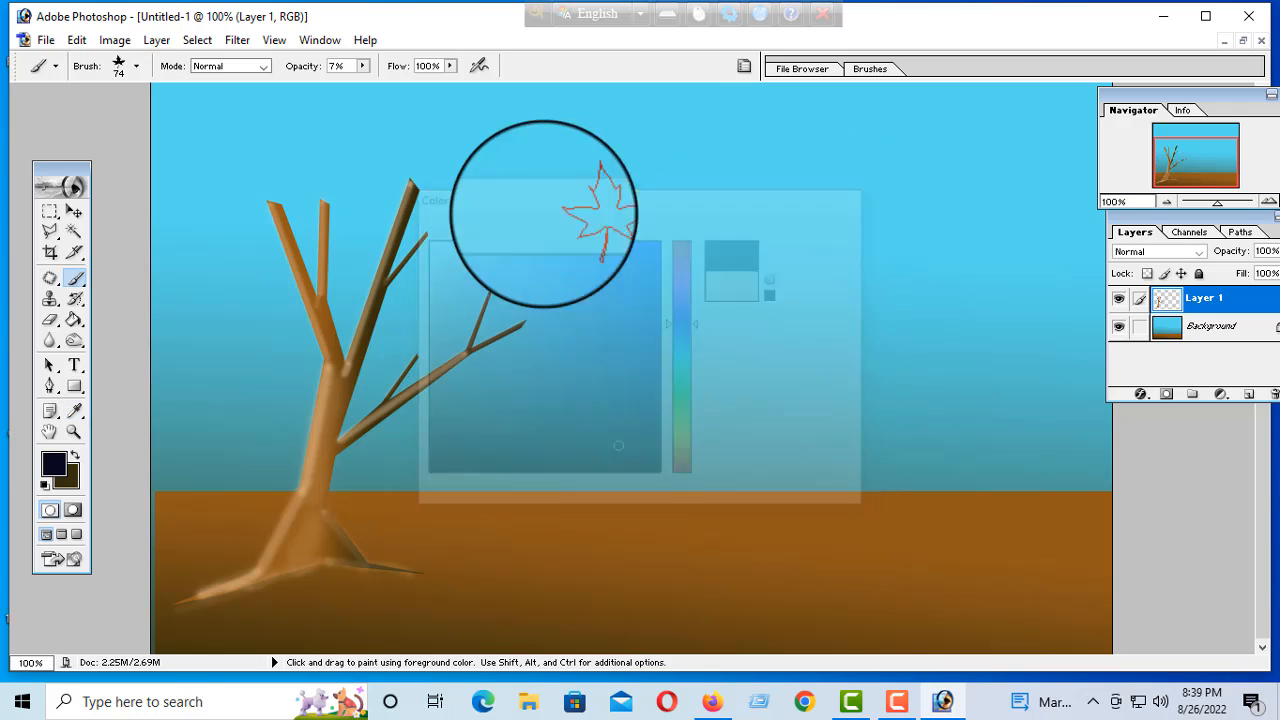
Step: Set the leaf brush diameter to 12 px, test it at the leftmost branch tip and raise the opacity to 100%
right_click(366, 197)
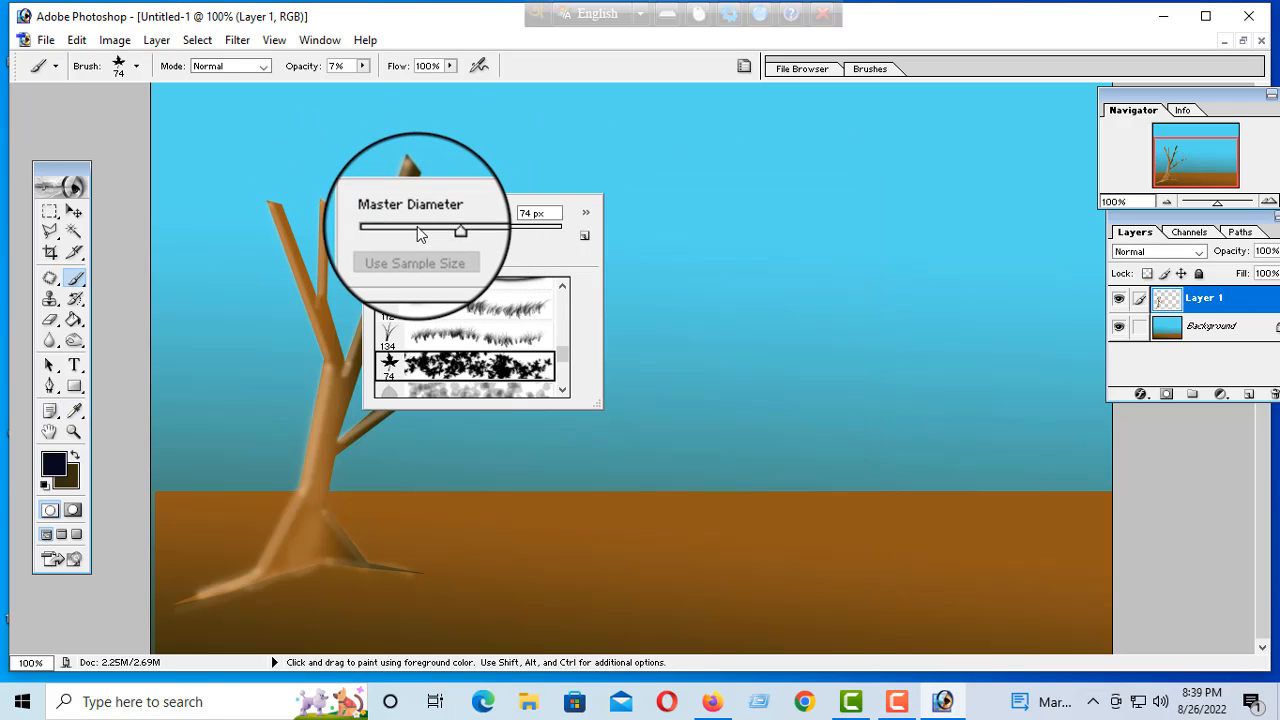
left_click_drag(424, 231, 390, 228)
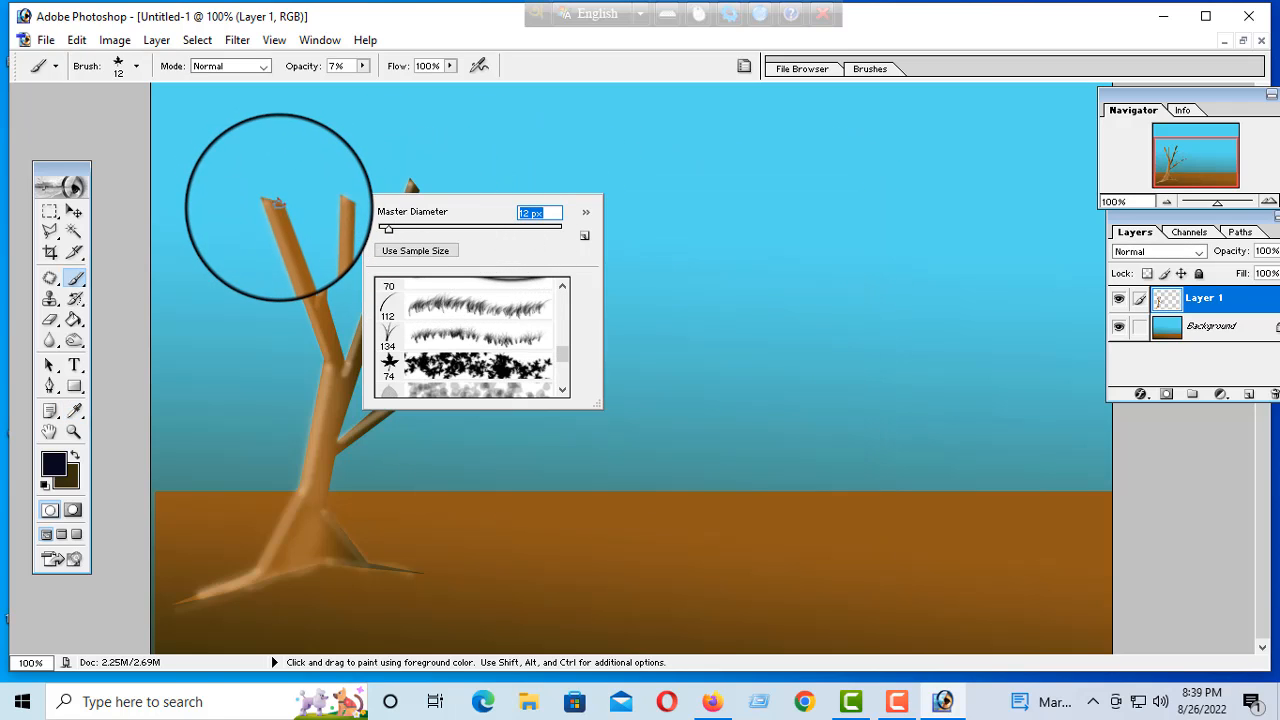
left_click_drag(272, 208, 298, 193)
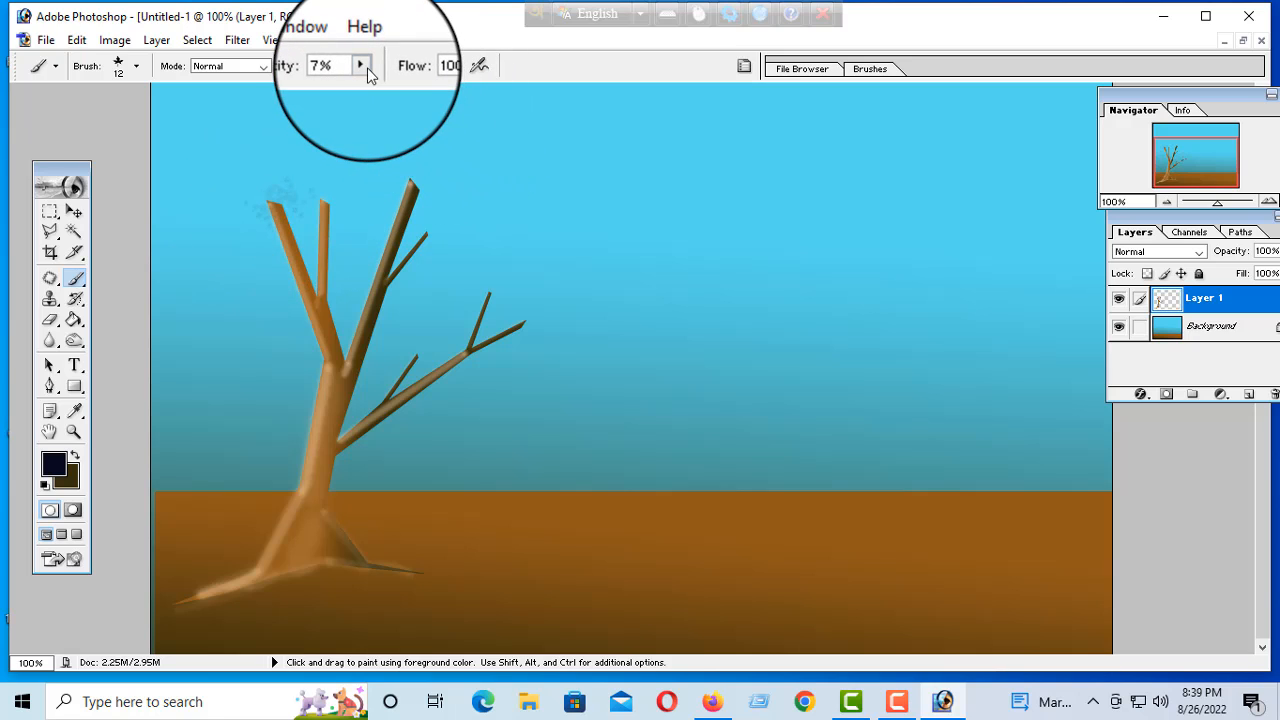
left_click(361, 65)
left_click(456, 82)
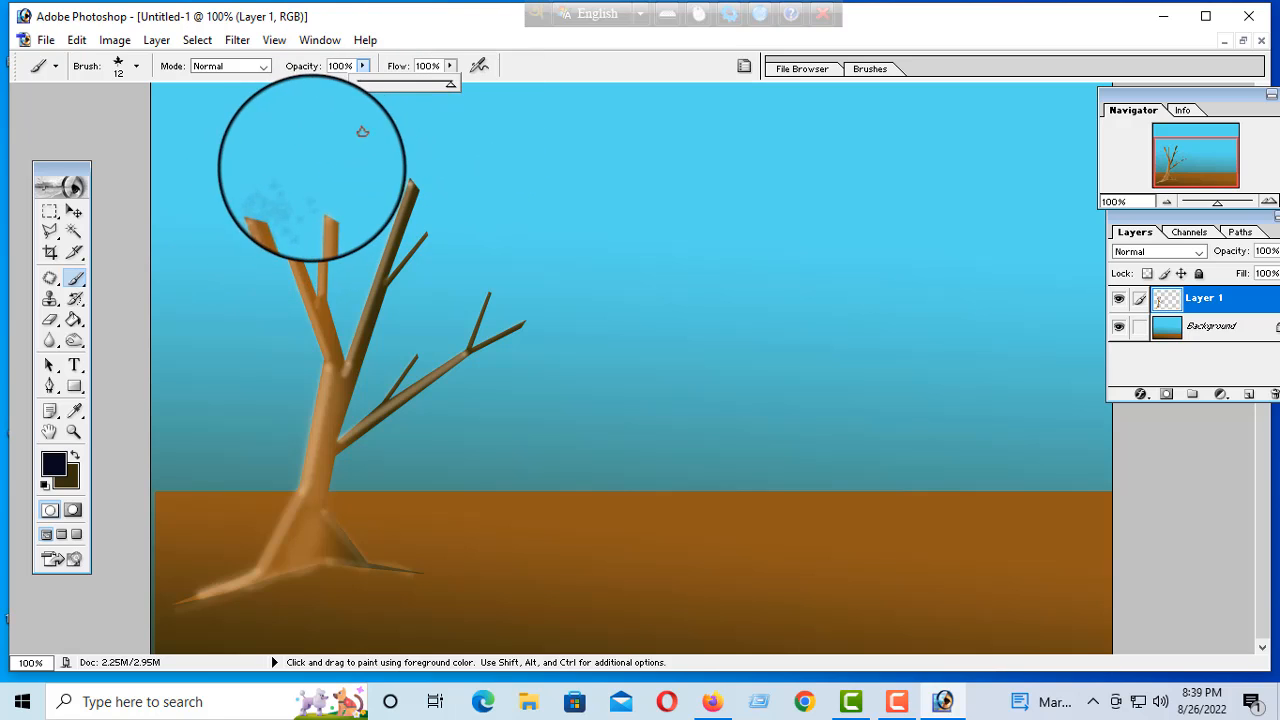
Step: Paint dense dark navy foliage over the upper branch tips and around the tree's right-hand side branches
mouse_move(290, 186)
left_mouse_down()
mouse_move(238, 223)
mouse_move(274, 181)
mouse_move(323, 158)
mouse_move(293, 172)
mouse_move(307, 188)
mouse_move(228, 162)
mouse_move(254, 172)
mouse_move(321, 158)
mouse_move(226, 228)
mouse_move(354, 199)
mouse_move(300, 187)
mouse_move(364, 199)
mouse_move(361, 174)
mouse_move(326, 183)
mouse_move(360, 157)
mouse_move(331, 203)
mouse_move(307, 178)
mouse_move(341, 97)
mouse_move(280, 128)
mouse_move(255, 120)
mouse_move(255, 98)
mouse_move(243, 113)
mouse_move(185, 85)
mouse_move(208, 157)
mouse_move(172, 140)
mouse_move(250, 150)
mouse_move(128, 213)
mouse_move(210, 190)
mouse_move(216, 229)
mouse_move(170, 141)
left_mouse_up()
mouse_move(296, 113)
left_mouse_down()
mouse_move(214, 57)
mouse_move(366, 51)
mouse_move(357, 114)
mouse_move(318, 131)
mouse_move(400, 186)
mouse_move(443, 171)
mouse_move(377, 163)
mouse_move(457, 129)
mouse_move(414, 120)
mouse_move(406, 137)
mouse_move(520, 90)
mouse_move(483, 40)
mouse_move(614, 71)
mouse_move(500, 150)
mouse_move(494, 172)
mouse_move(517, 206)
mouse_move(489, 223)
mouse_move(575, 292)
mouse_move(545, 205)
mouse_move(437, 259)
left_mouse_up()
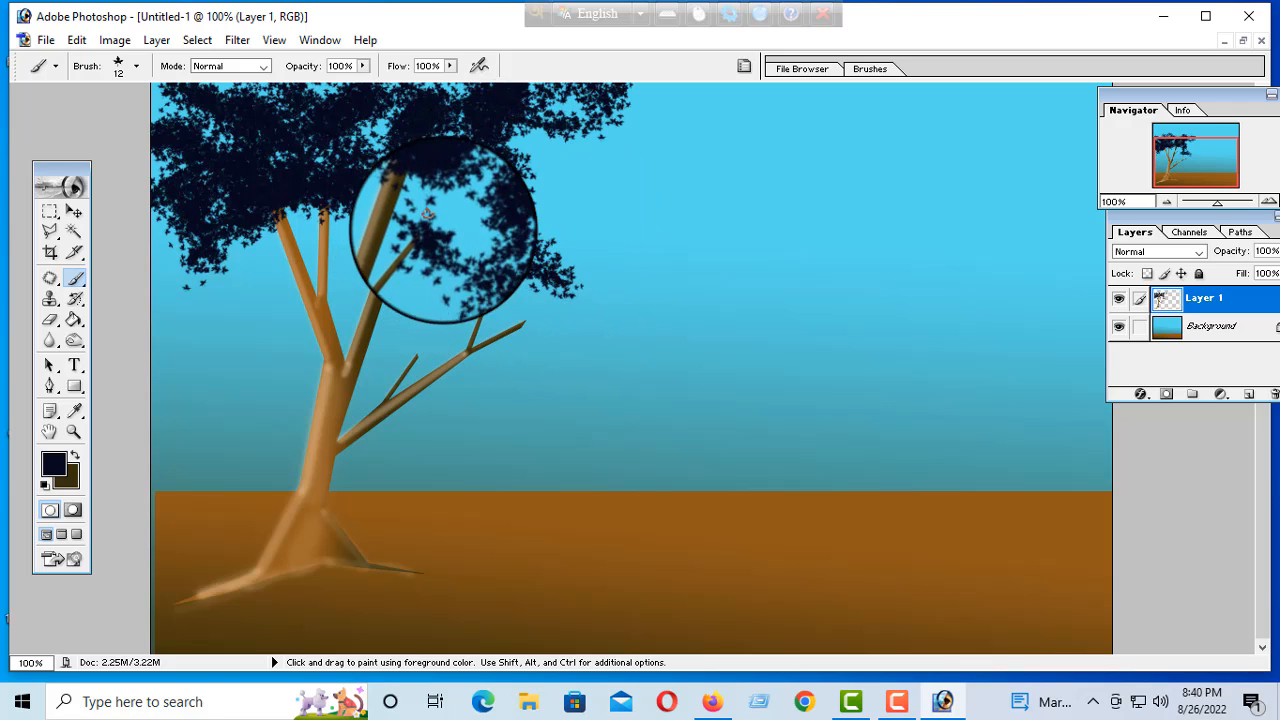
left_click_drag(428, 214, 463, 228)
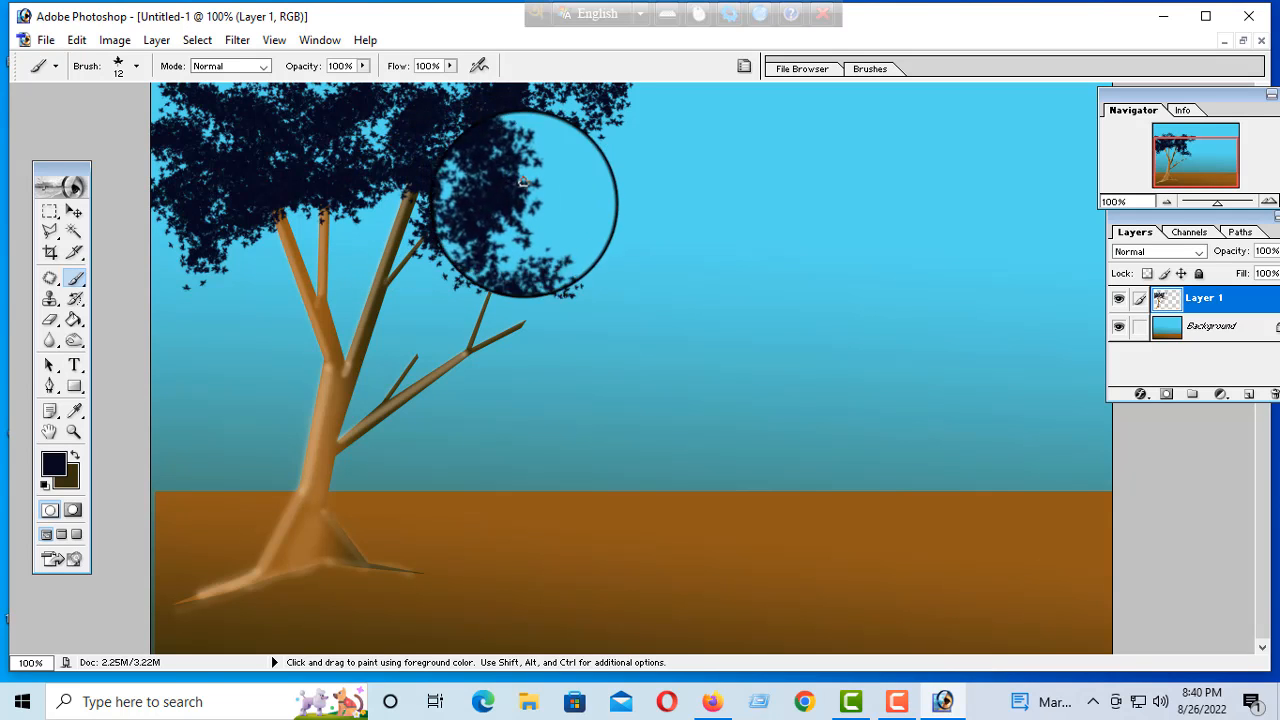
mouse_move(585, 268)
left_mouse_down()
mouse_move(625, 245)
mouse_move(559, 369)
left_mouse_up()
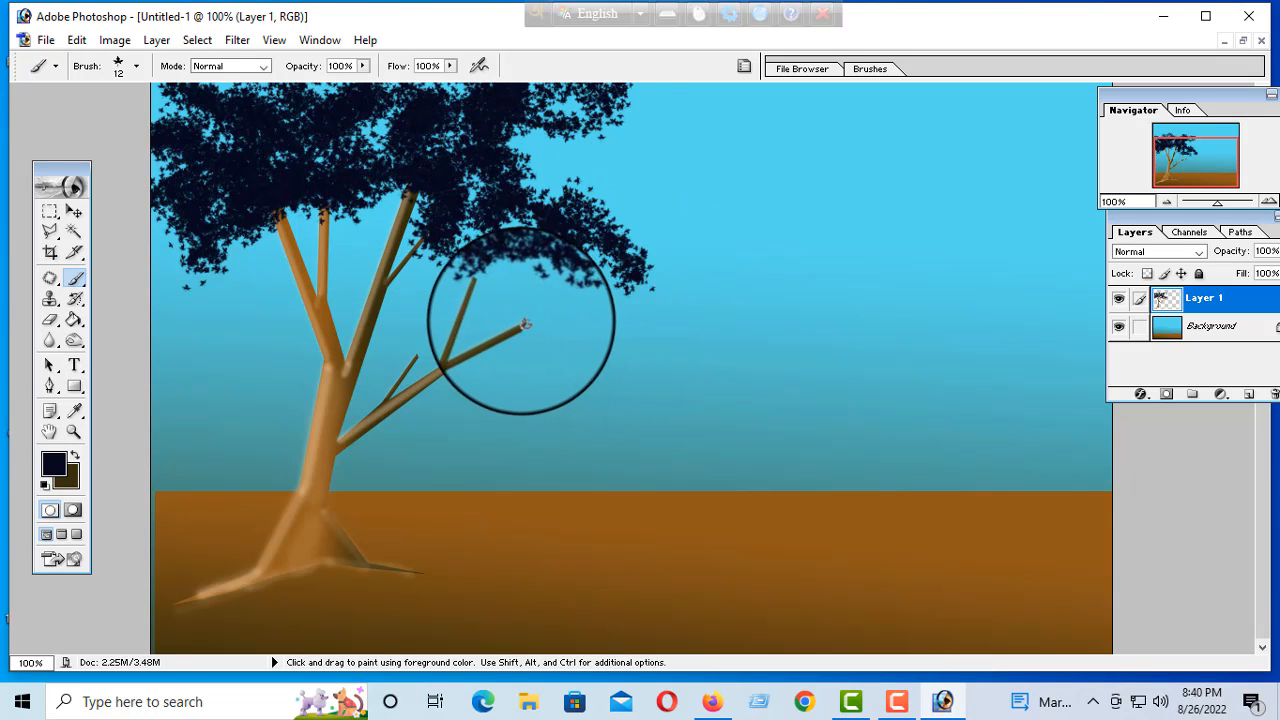
mouse_move(524, 318)
left_mouse_down()
mouse_move(562, 362)
mouse_move(550, 340)
mouse_move(585, 335)
mouse_move(545, 297)
mouse_move(575, 314)
left_mouse_up()
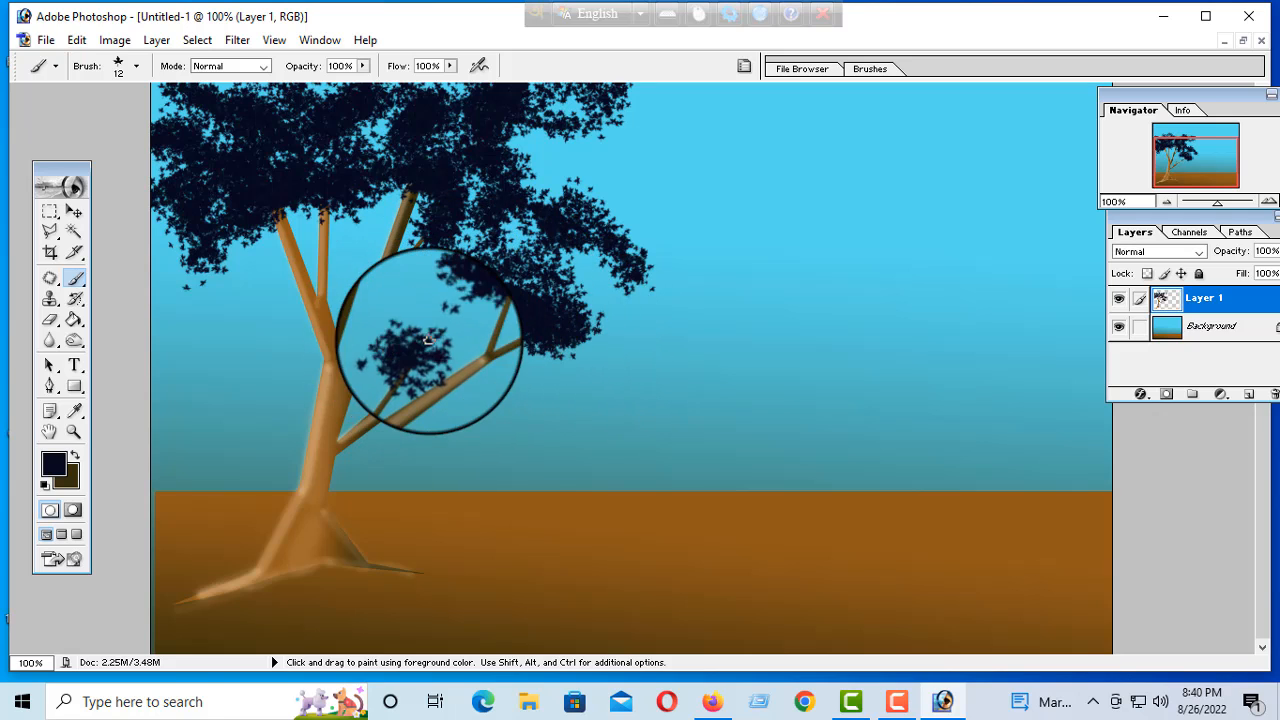
mouse_move(427, 340)
left_mouse_down()
mouse_move(400, 343)
mouse_move(449, 307)
left_mouse_up()
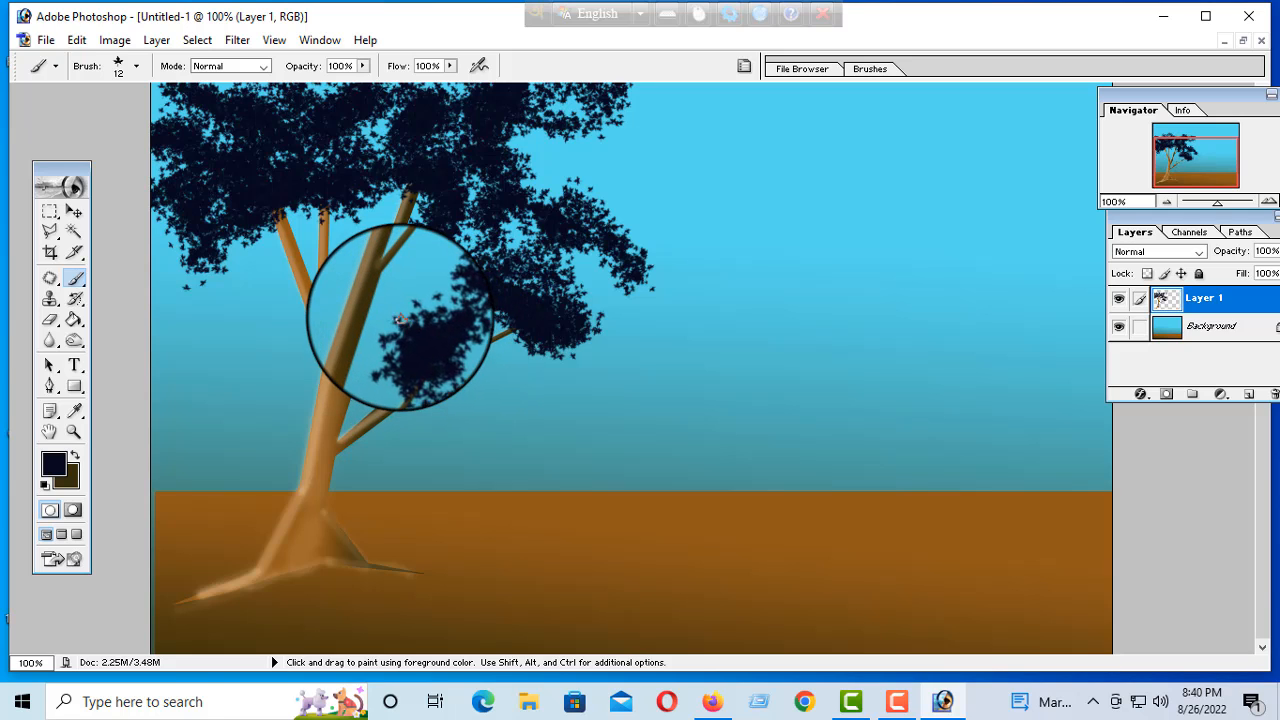
mouse_move(526, 236)
left_mouse_down()
mouse_move(561, 177)
mouse_move(573, 203)
mouse_move(591, 183)
mouse_move(565, 145)
mouse_move(640, 186)
mouse_move(613, 159)
mouse_move(673, 171)
mouse_move(618, 196)
mouse_move(633, 208)
mouse_move(619, 178)
mouse_move(550, 213)
left_mouse_up()
Step: Extend the navy foliage upward and outward to build a full rounded crown along the tree's top, right and left edges
scroll(550, 213, "up", 3)
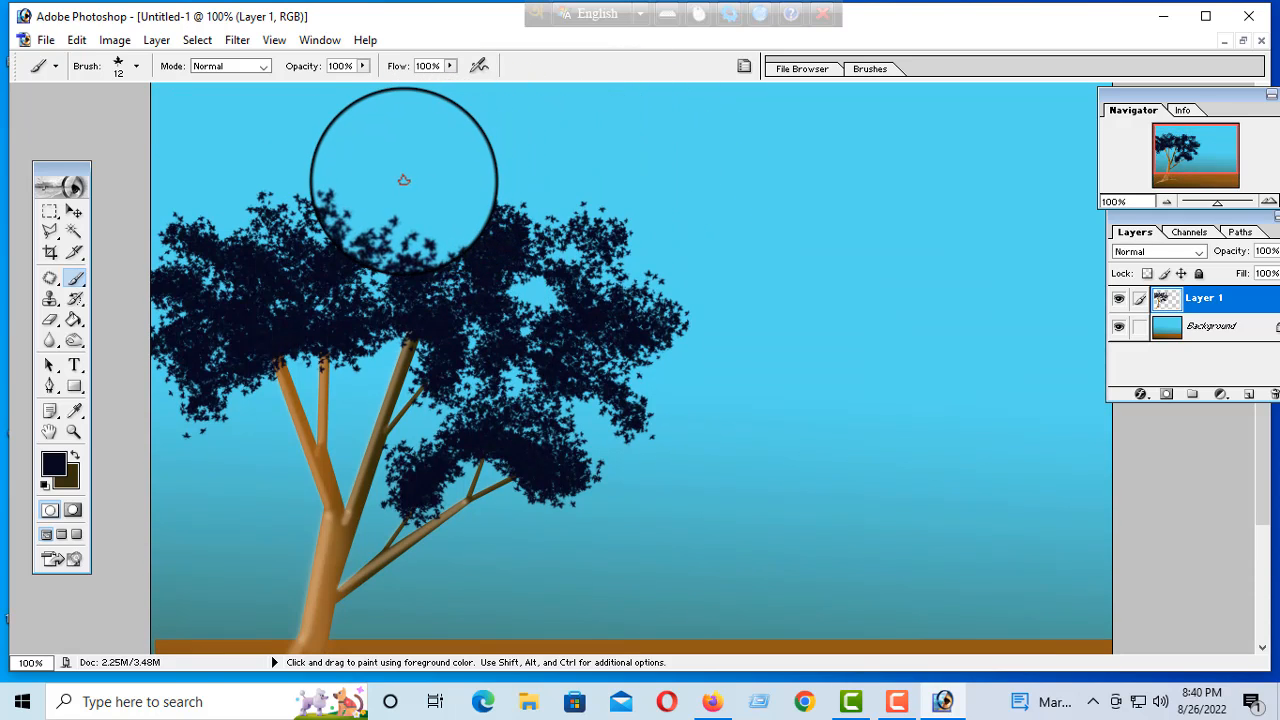
mouse_move(397, 189)
left_mouse_down()
mouse_move(449, 203)
mouse_move(459, 189)
mouse_move(461, 205)
mouse_move(447, 195)
mouse_move(422, 217)
mouse_move(385, 209)
mouse_move(367, 188)
mouse_move(383, 193)
mouse_move(326, 168)
mouse_move(299, 179)
mouse_move(317, 184)
mouse_move(334, 170)
mouse_move(254, 194)
mouse_move(264, 201)
mouse_move(218, 195)
mouse_move(214, 153)
mouse_move(273, 138)
mouse_move(309, 110)
mouse_move(341, 146)
mouse_move(369, 133)
mouse_move(342, 135)
mouse_move(410, 145)
mouse_move(360, 182)
mouse_move(463, 152)
mouse_move(428, 143)
mouse_move(454, 132)
mouse_move(480, 150)
mouse_move(487, 177)
mouse_move(468, 163)
mouse_move(496, 158)
mouse_move(514, 179)
mouse_move(514, 217)
mouse_move(646, 203)
mouse_move(617, 217)
mouse_move(686, 349)
mouse_move(643, 400)
mouse_move(596, 418)
mouse_move(614, 434)
mouse_move(677, 353)
left_mouse_up()
left_click_drag(677, 371, 690, 321)
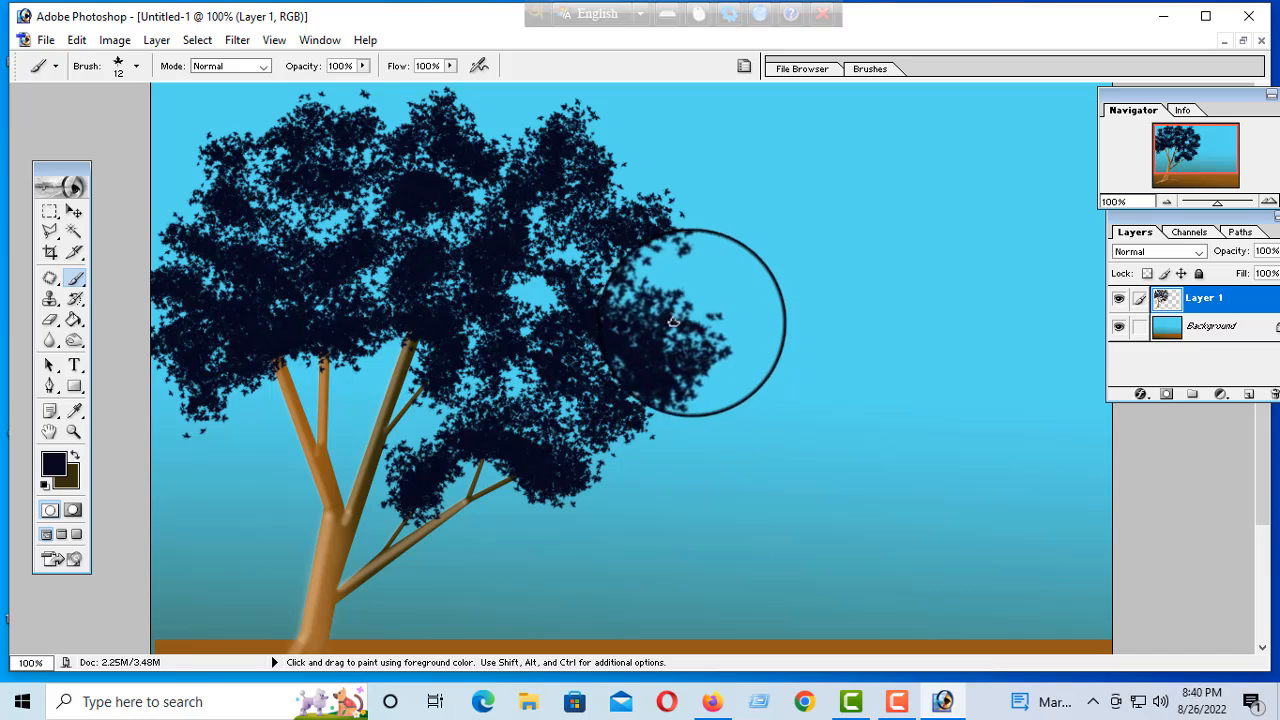
mouse_move(180, 182)
left_mouse_down()
mouse_move(151, 152)
mouse_move(171, 226)
mouse_move(201, 167)
mouse_move(185, 114)
mouse_move(246, 157)
mouse_move(214, 243)
left_mouse_up()
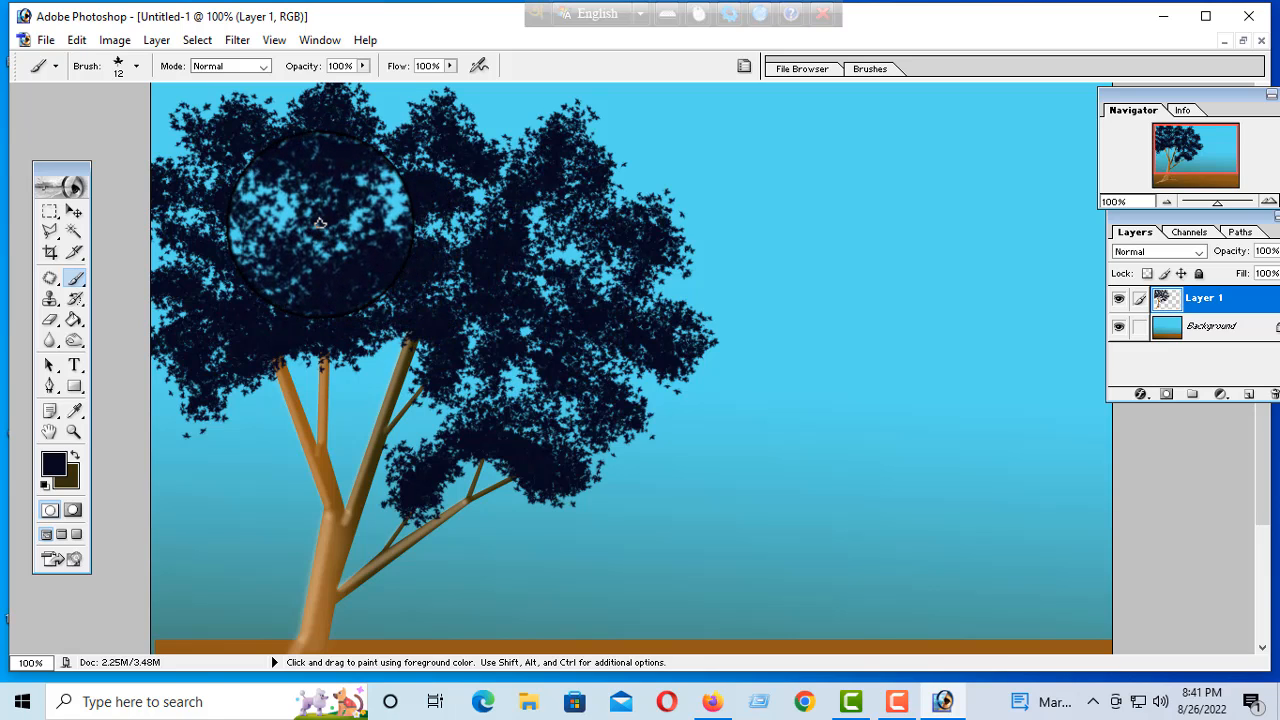
Step: Set the foreground color to dark green 0D3C08 and return to the Brush tool
left_click(55, 467)
left_click(684, 401)
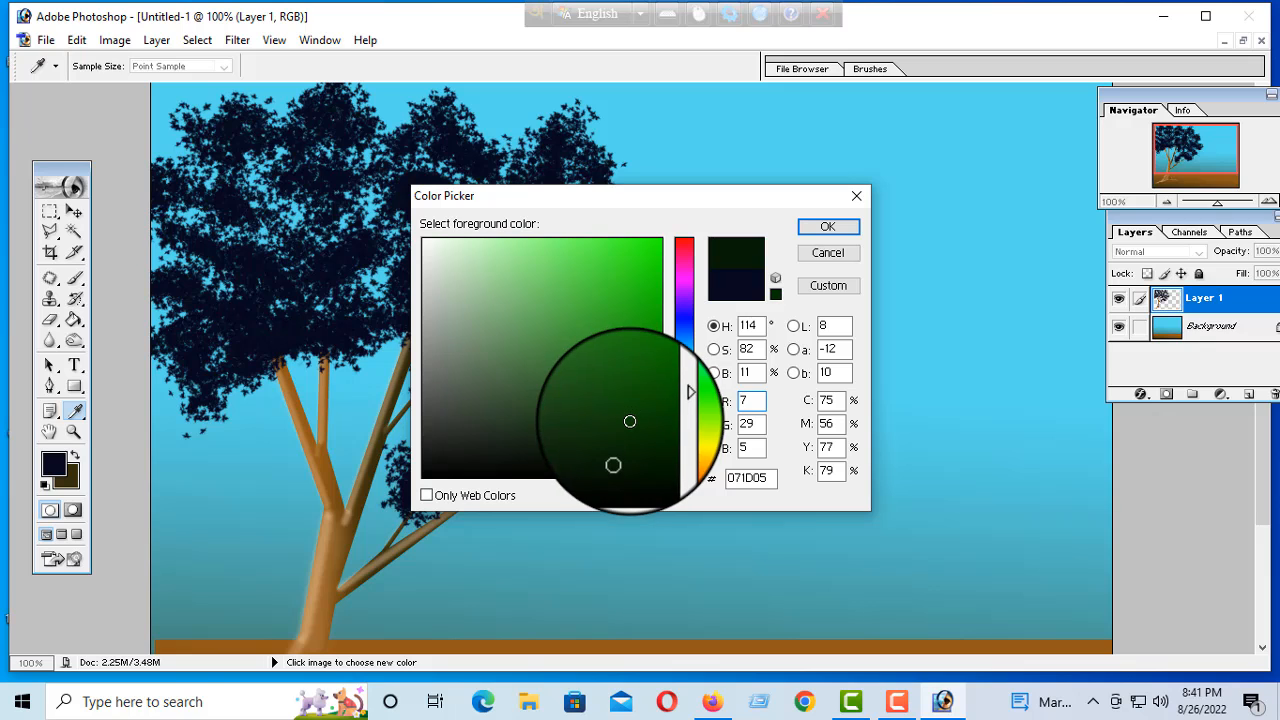
left_click(829, 229)
key("b")
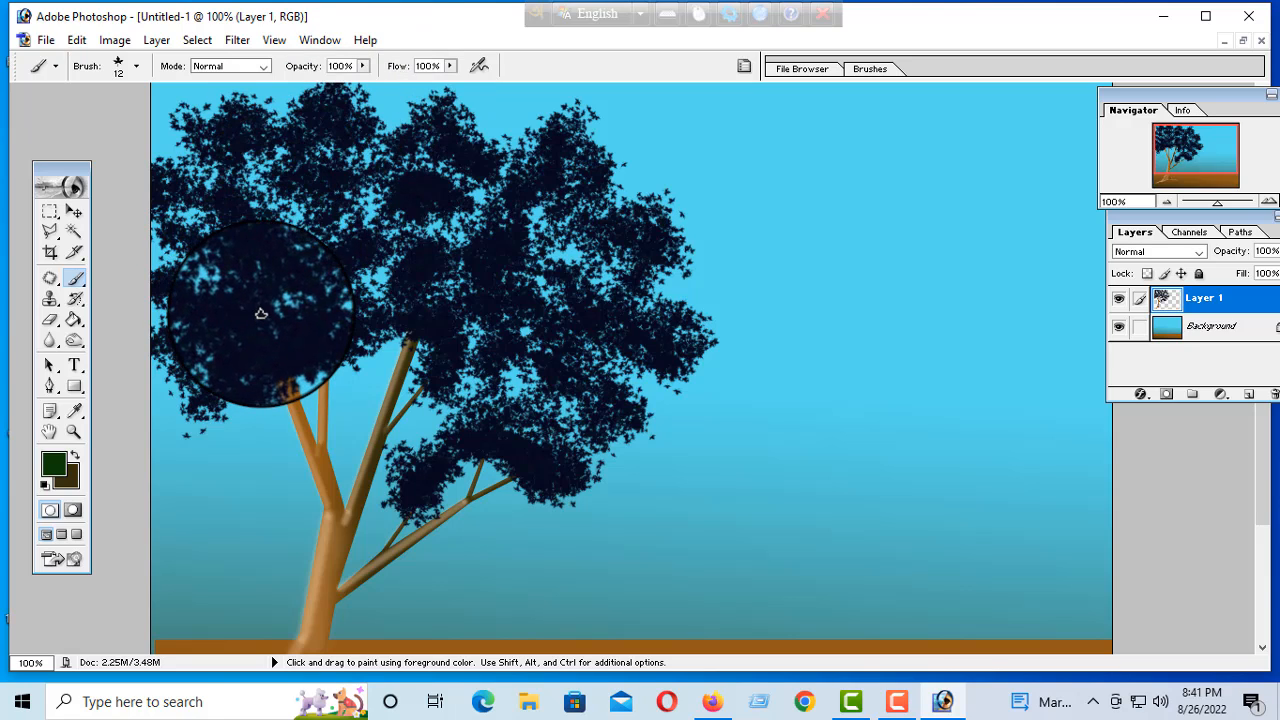
Step: Paint dark green leaf clusters over the navy foliage across the left, top and centre of the crown
left_click_drag(258, 308, 229, 328)
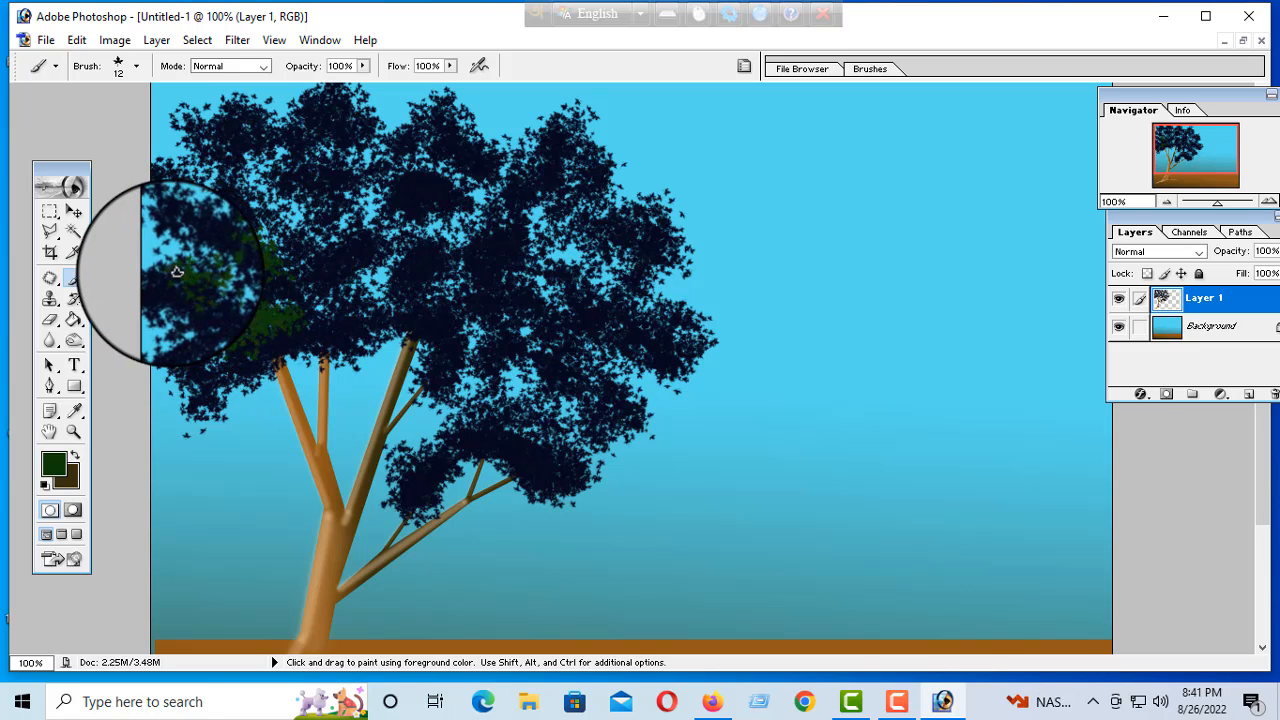
left_click_drag(340, 304, 362, 300)
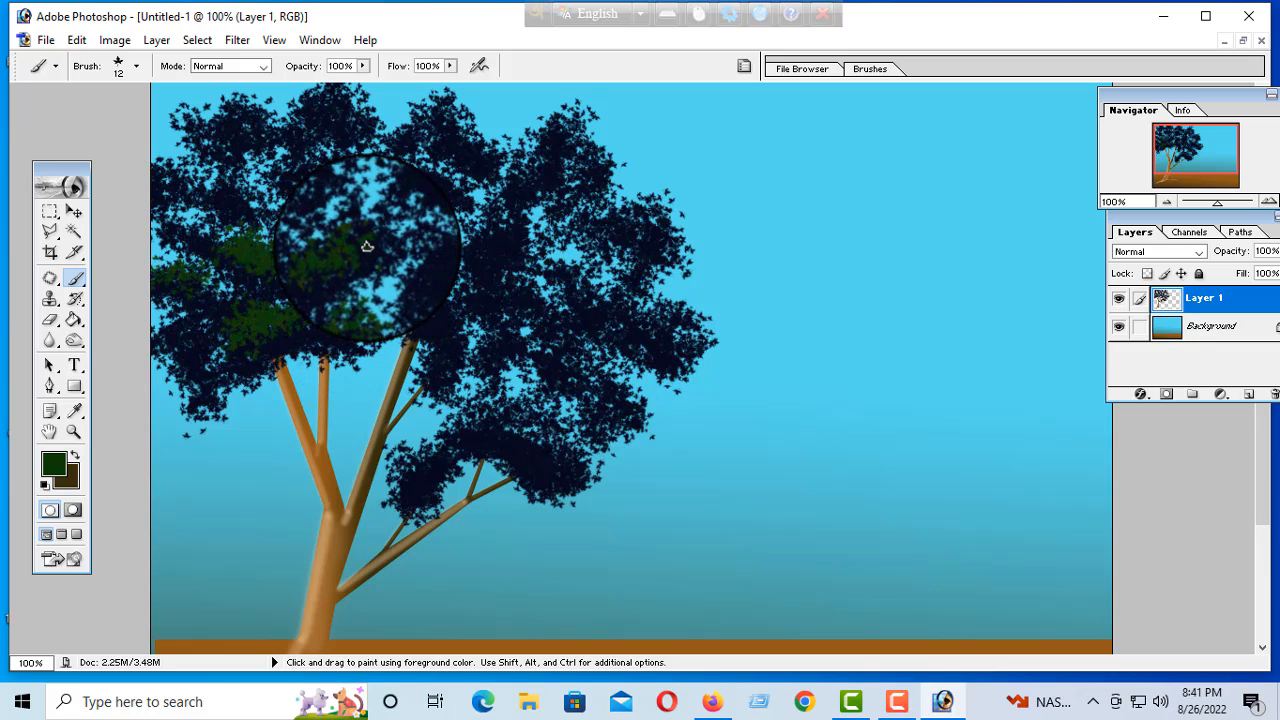
mouse_move(396, 191)
left_mouse_down()
mouse_move(423, 175)
mouse_move(454, 188)
mouse_move(386, 199)
left_mouse_up()
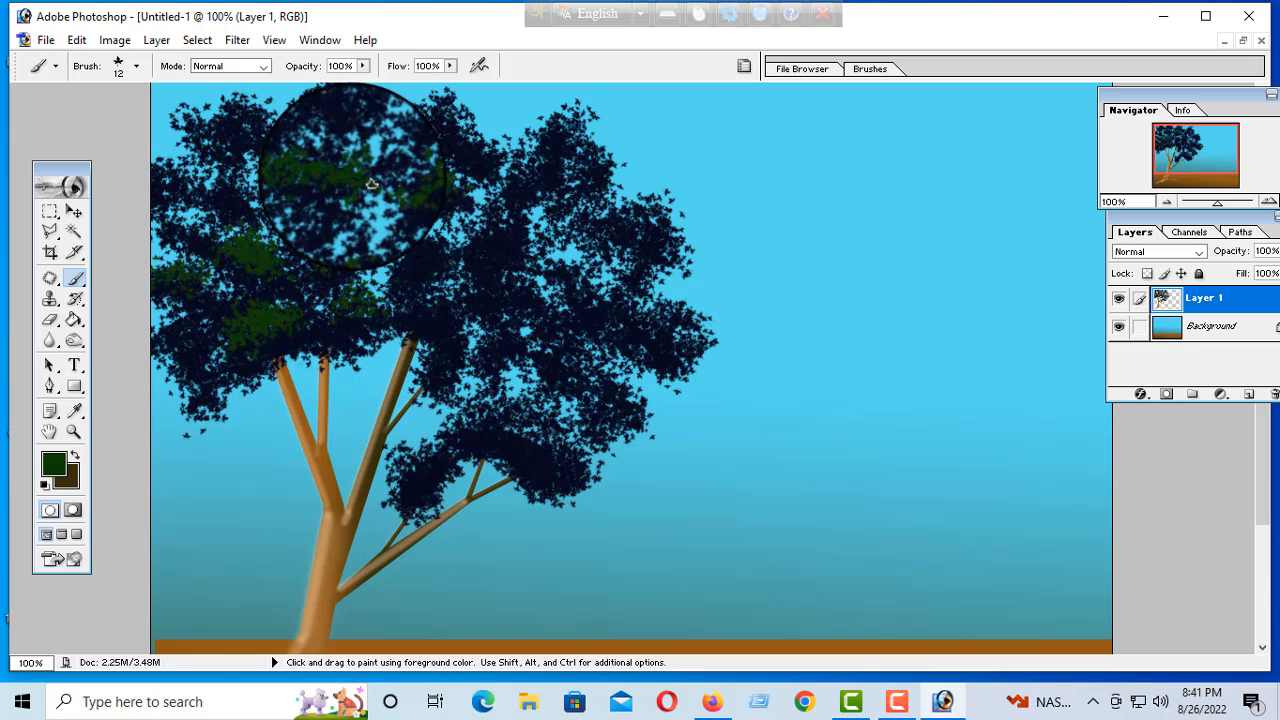
mouse_move(199, 130)
left_mouse_down()
mouse_move(301, 123)
mouse_move(326, 103)
mouse_move(430, 132)
mouse_move(462, 126)
left_mouse_up()
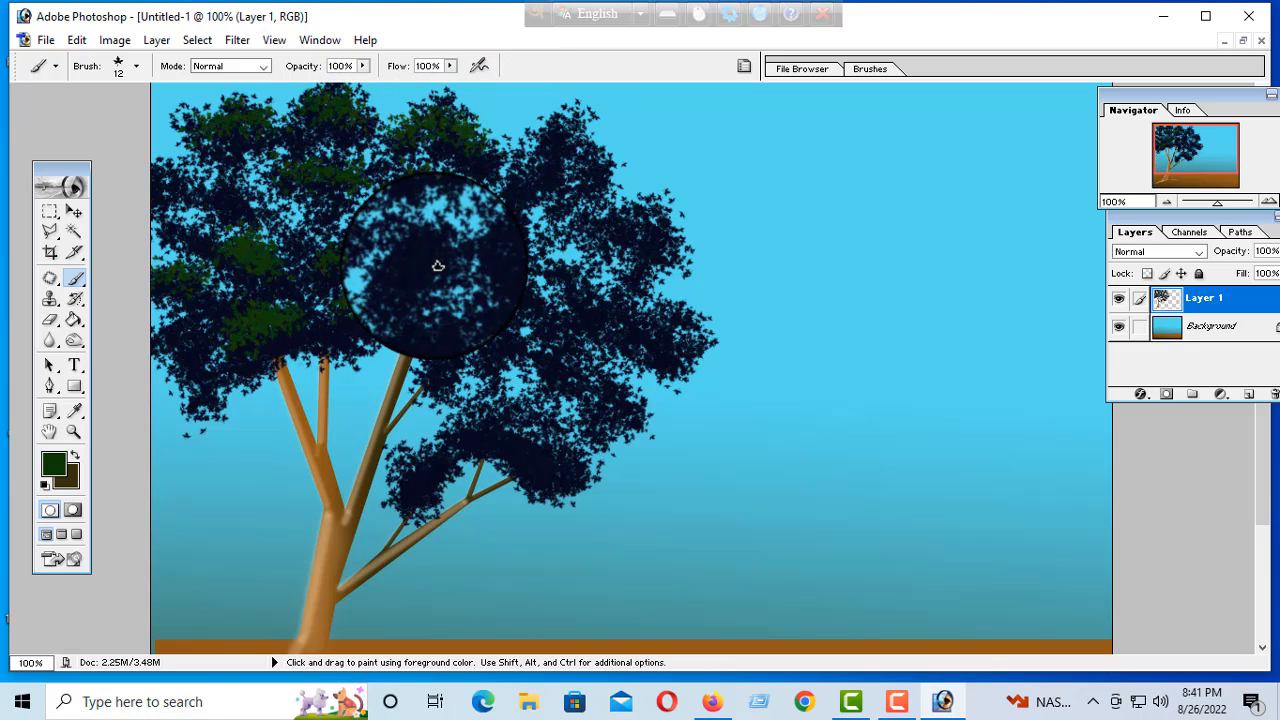
mouse_move(437, 266)
left_mouse_down()
mouse_move(398, 276)
mouse_move(429, 240)
left_mouse_up()
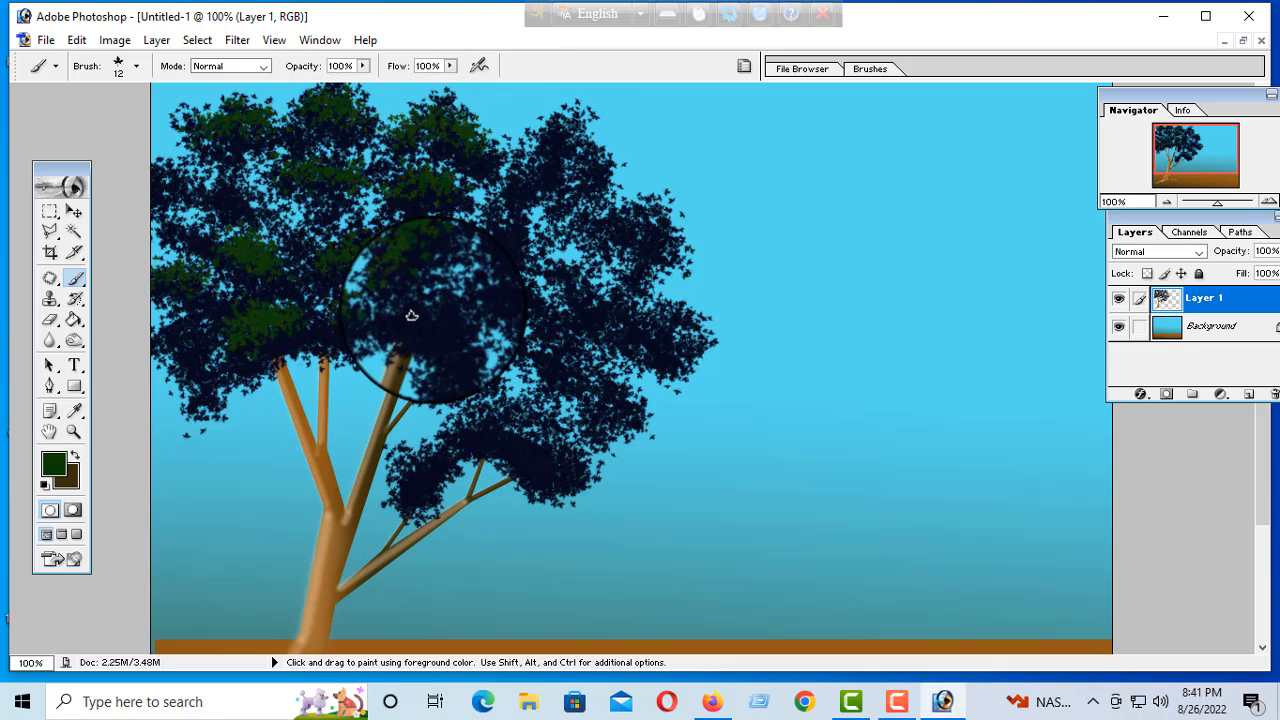
mouse_move(434, 302)
left_mouse_down()
mouse_move(456, 330)
mouse_move(455, 362)
left_mouse_up()
left_click_drag(493, 247, 521, 236)
mouse_move(488, 345)
left_mouse_down()
mouse_move(486, 360)
mouse_move(510, 336)
left_mouse_up()
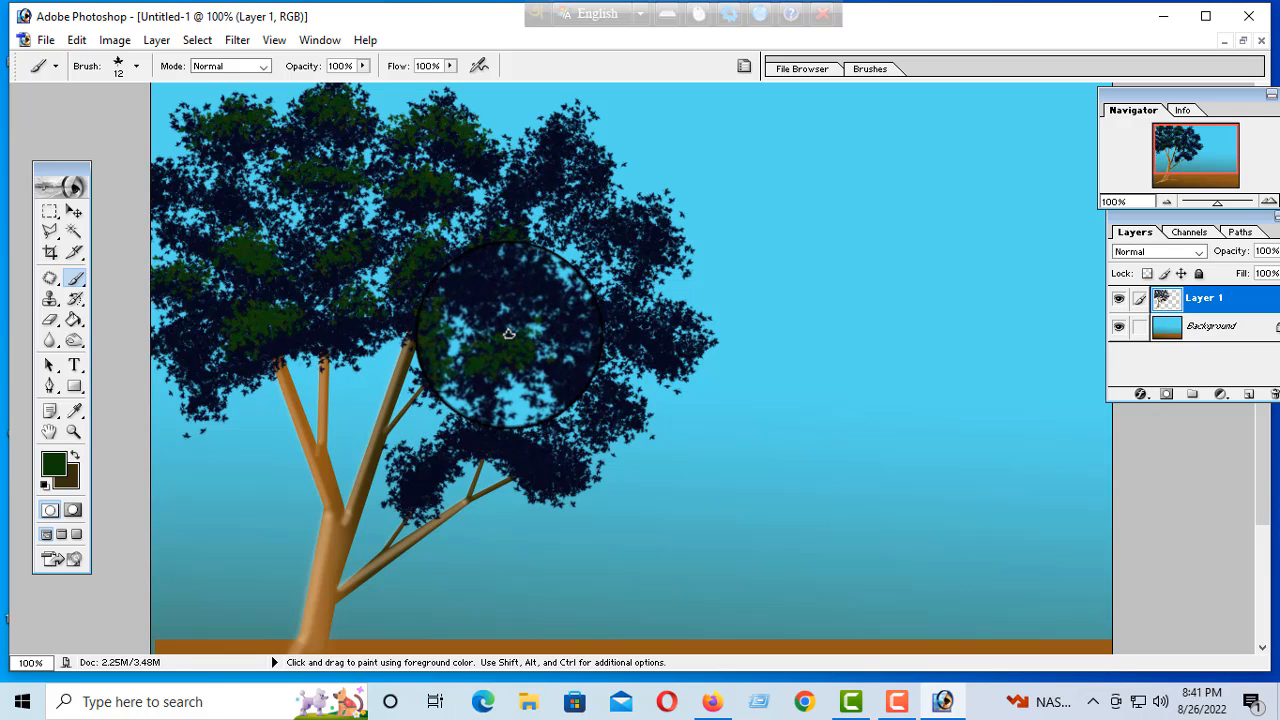
Step: Add dark green leaf clusters to the foliage above the lower branches, the crown's right side and its lower-left edge
mouse_move(400, 470)
left_mouse_down()
mouse_move(394, 483)
mouse_move(414, 465)
left_mouse_up()
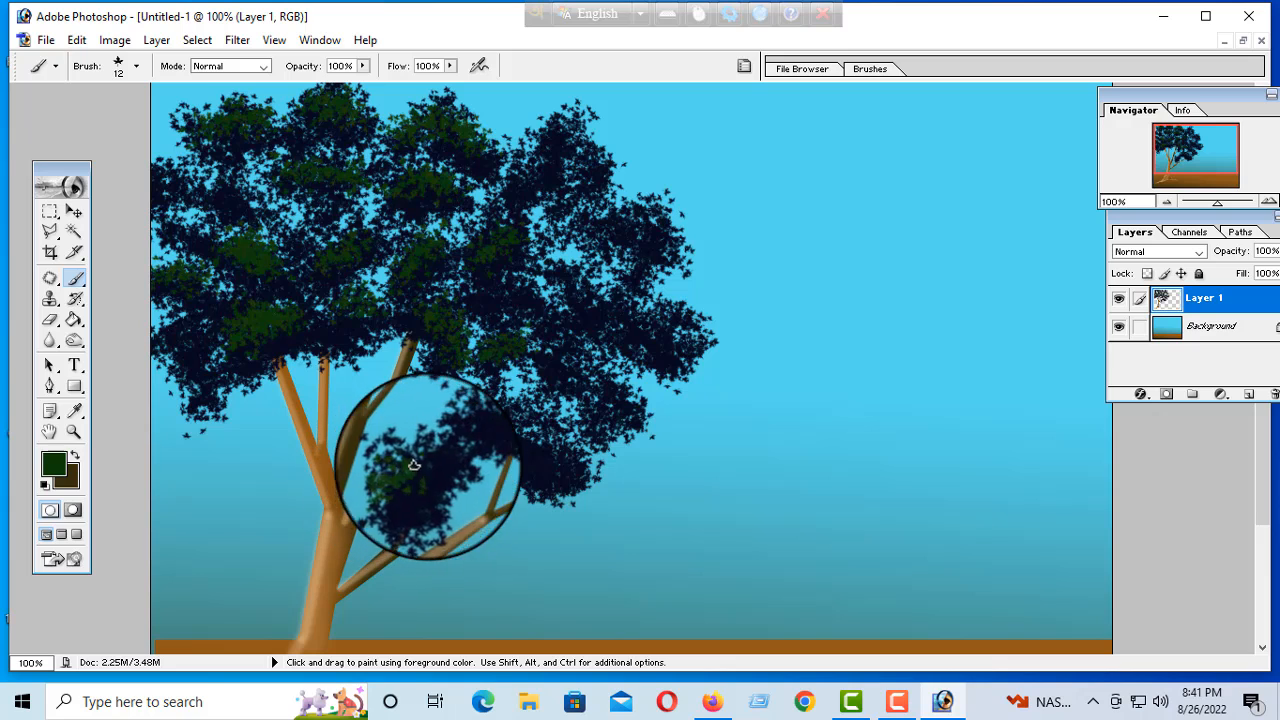
left_click_drag(504, 419, 563, 450)
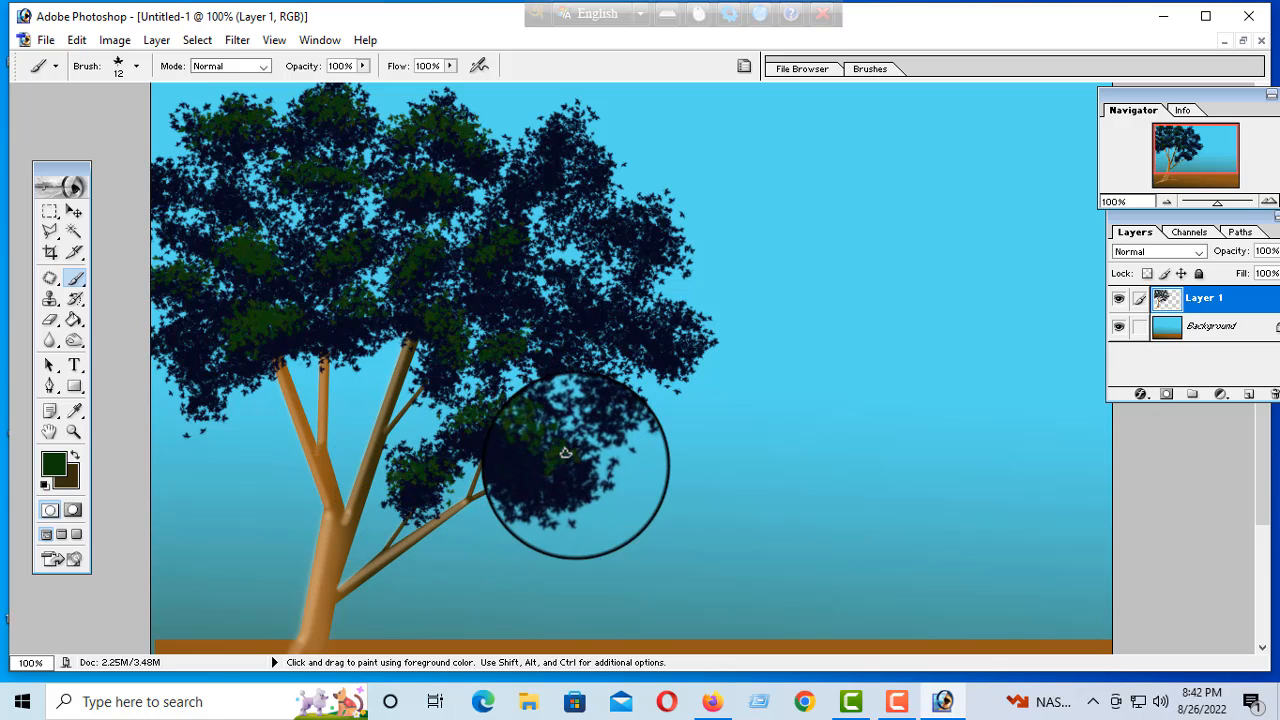
mouse_move(606, 340)
left_mouse_down()
mouse_move(581, 319)
mouse_move(625, 310)
mouse_move(692, 342)
left_mouse_up()
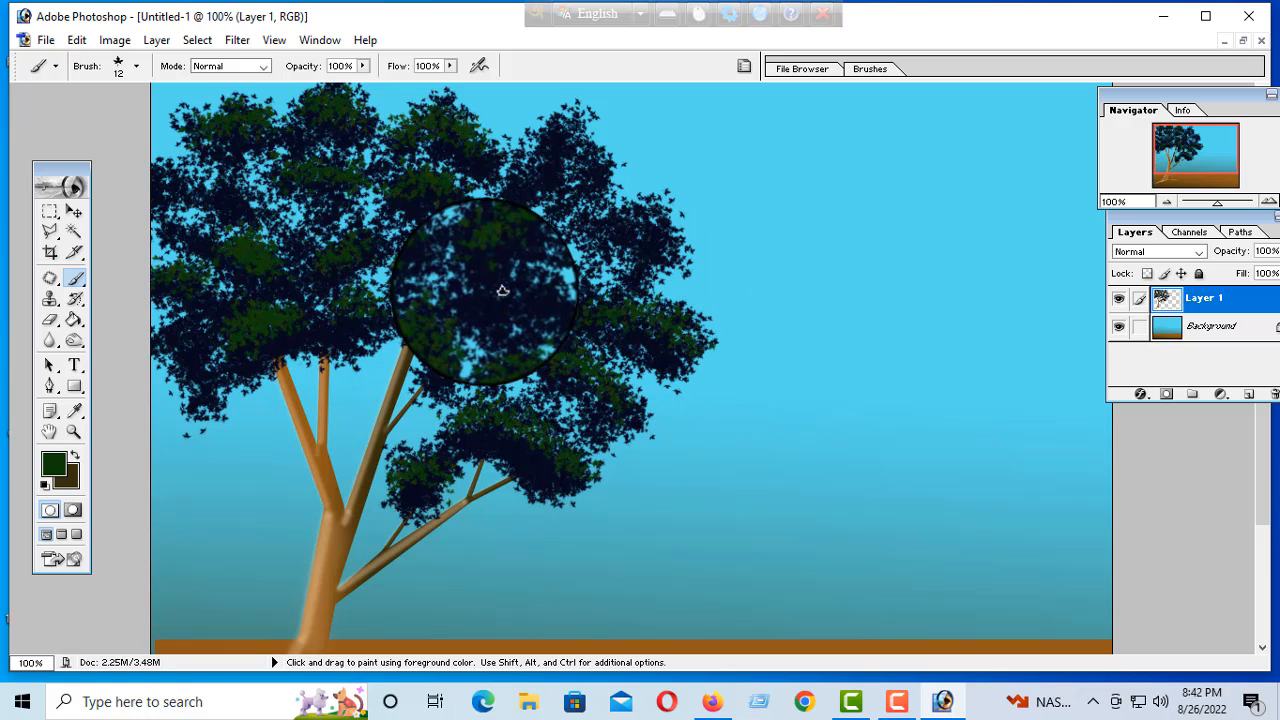
mouse_move(588, 223)
left_mouse_down()
mouse_move(636, 226)
mouse_move(668, 272)
left_mouse_up()
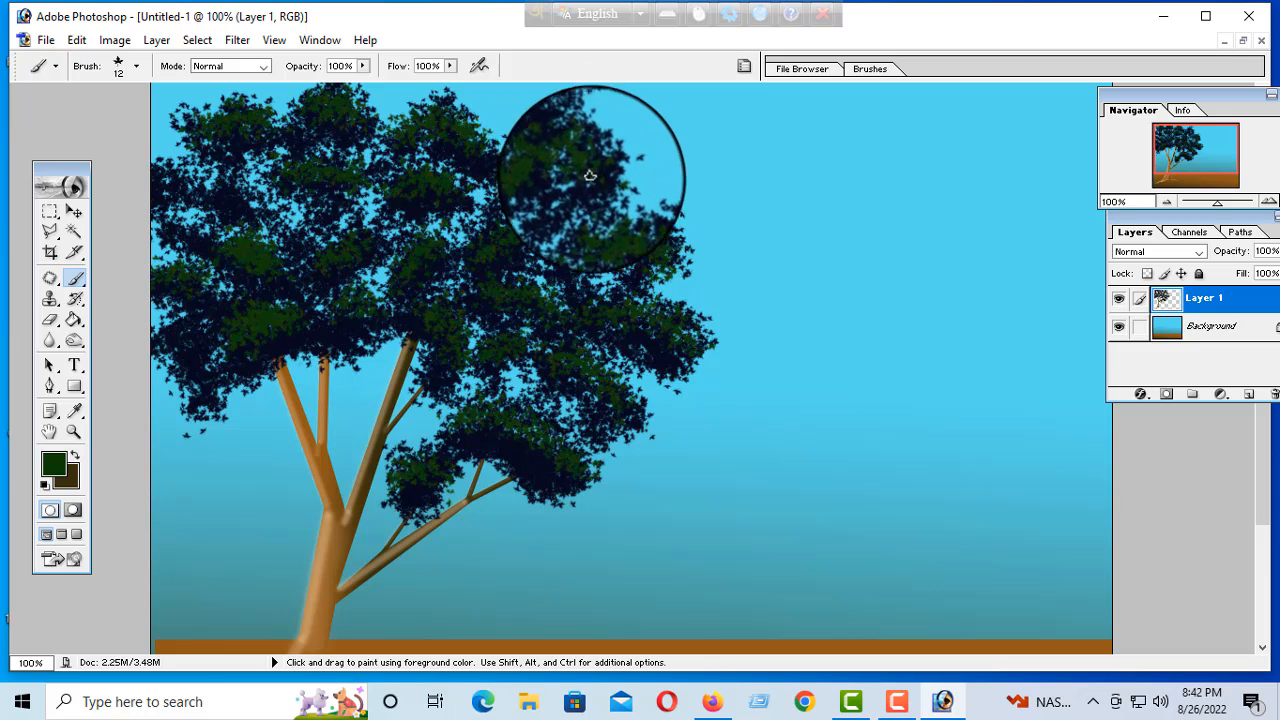
left_click_drag(538, 150, 584, 177)
mouse_move(180, 349)
left_mouse_down()
mouse_move(198, 335)
mouse_move(242, 338)
left_mouse_up()
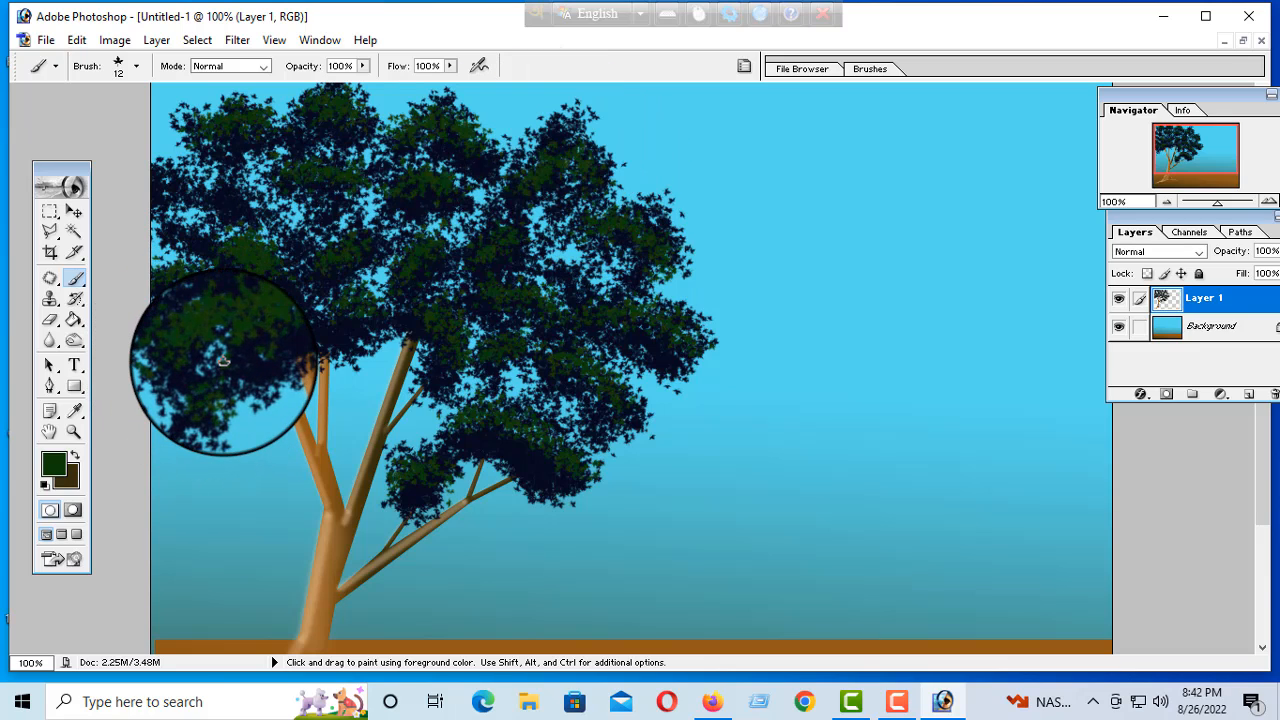
Step: Set the foreground color to dark navy 050D1A and fill the sky gaps in the left part of the crown with leaves
left_click(55, 470)
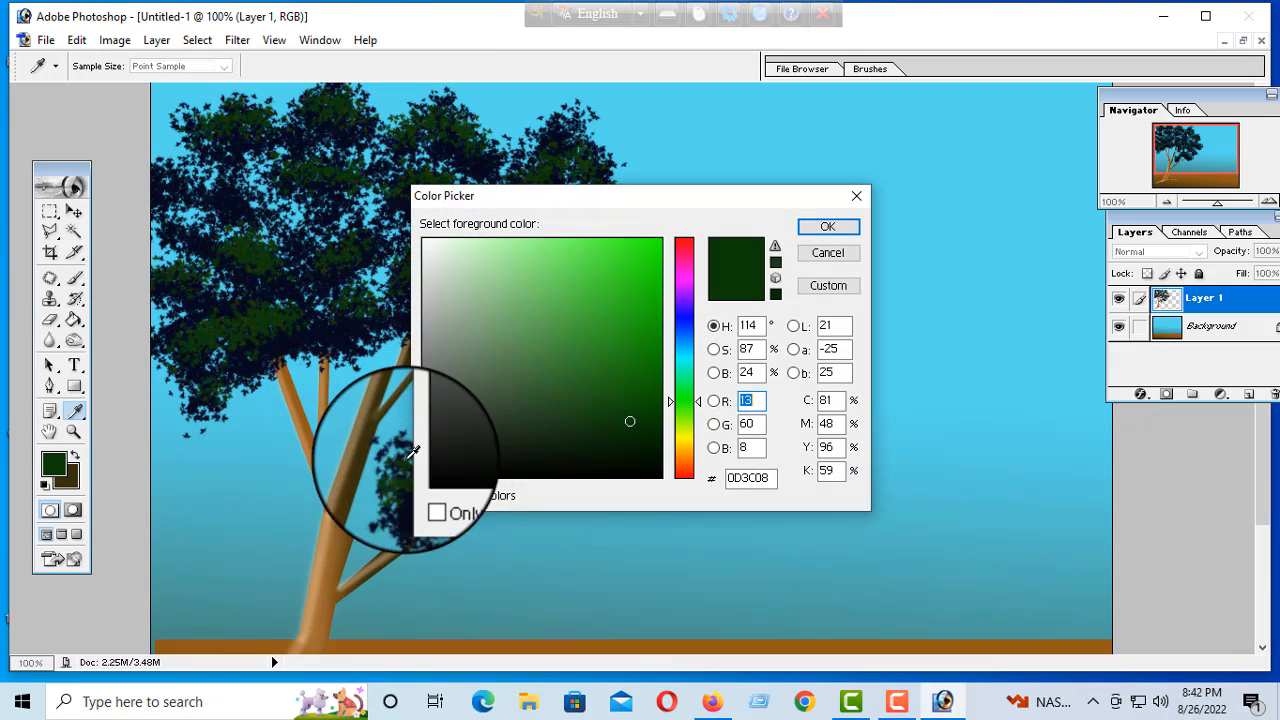
left_click(684, 333)
left_click(618, 453)
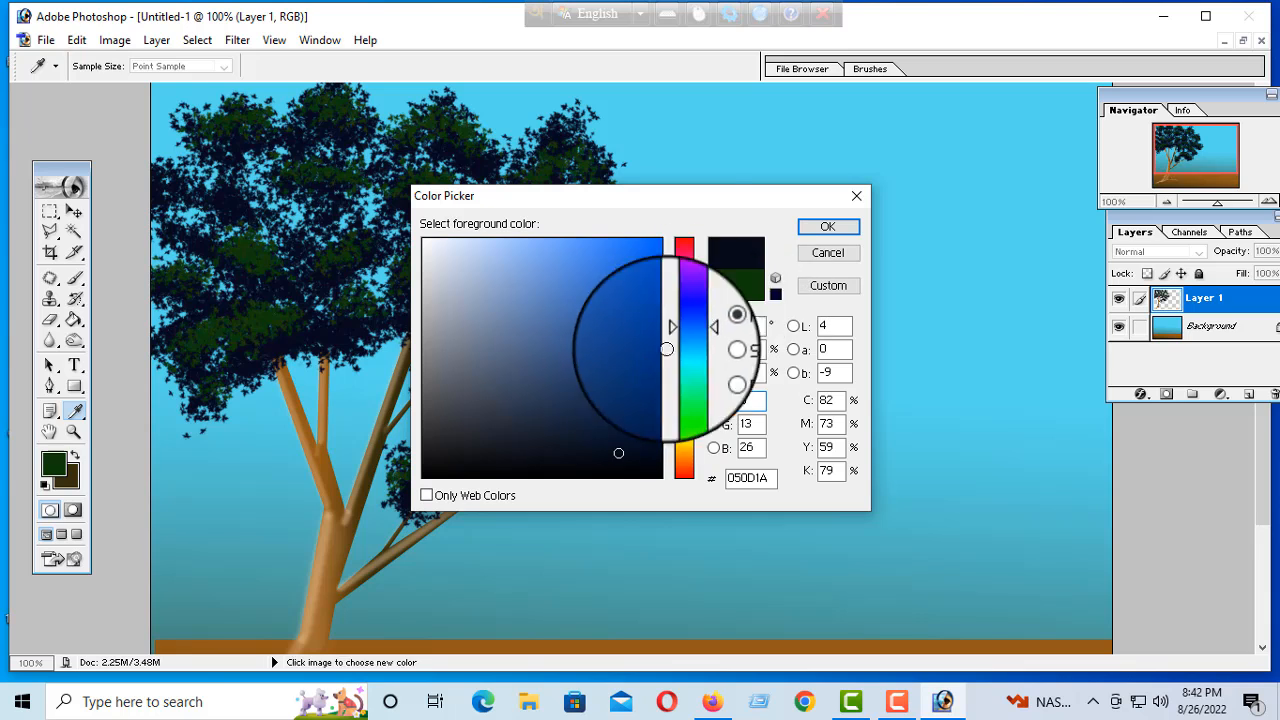
left_click(803, 229)
key("b")
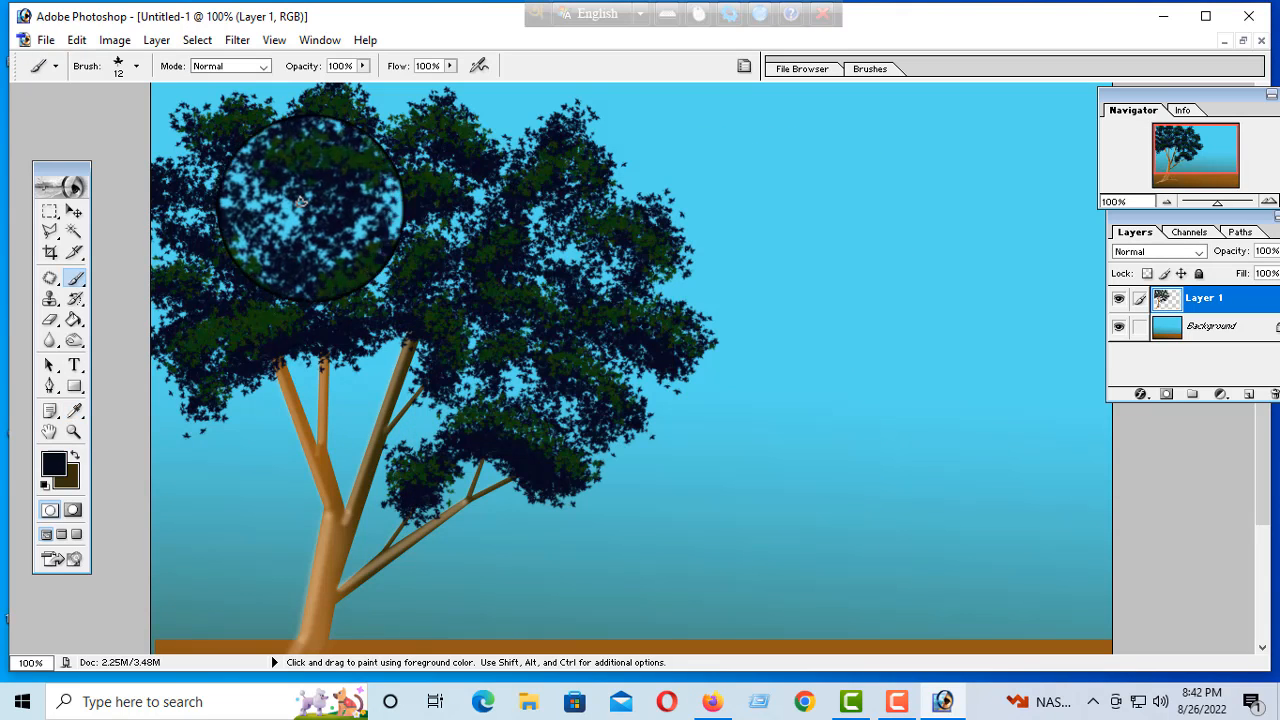
mouse_move(287, 213)
left_mouse_down()
mouse_move(257, 166)
mouse_move(256, 183)
mouse_move(258, 168)
mouse_move(195, 157)
mouse_move(210, 167)
mouse_move(180, 167)
mouse_move(221, 158)
mouse_move(219, 236)
mouse_move(190, 258)
mouse_move(194, 212)
mouse_move(154, 222)
mouse_move(195, 214)
mouse_move(160, 246)
left_mouse_up()
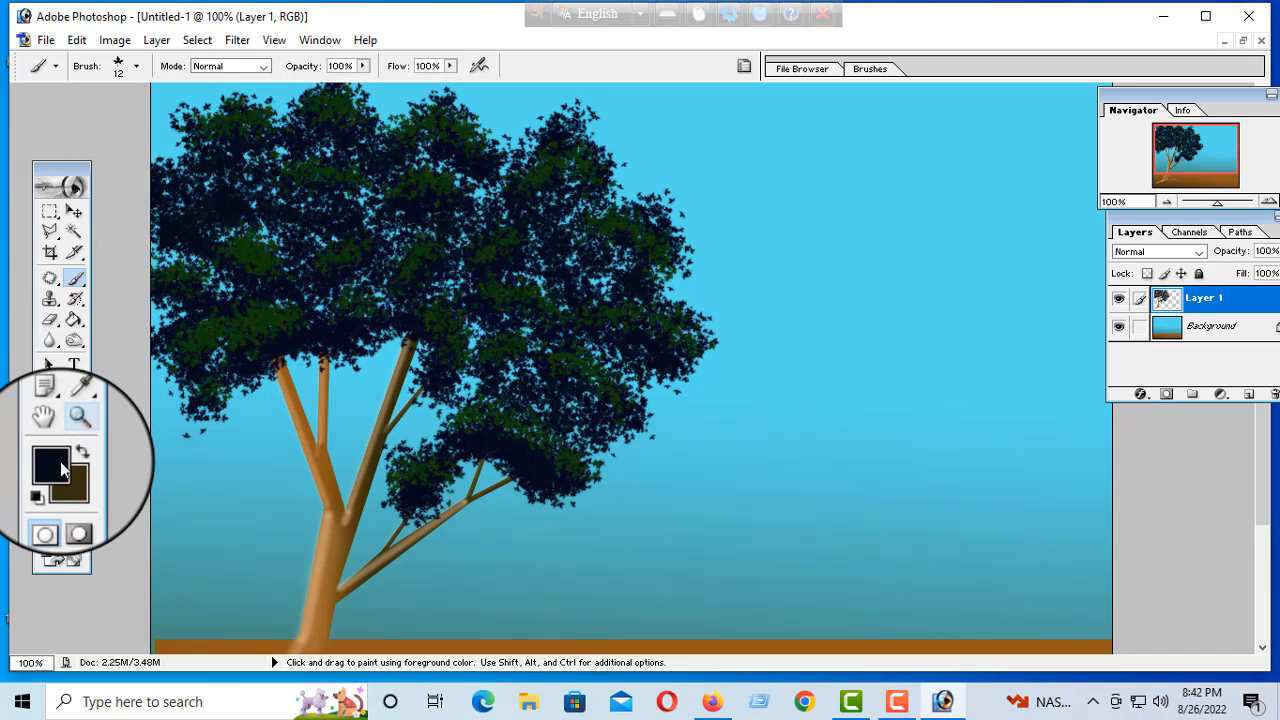
Step: Set the foreground color to dark green 0C3209 and return to the Brush tool
left_click(74, 411)
left_click(53, 463)
left_click(686, 401)
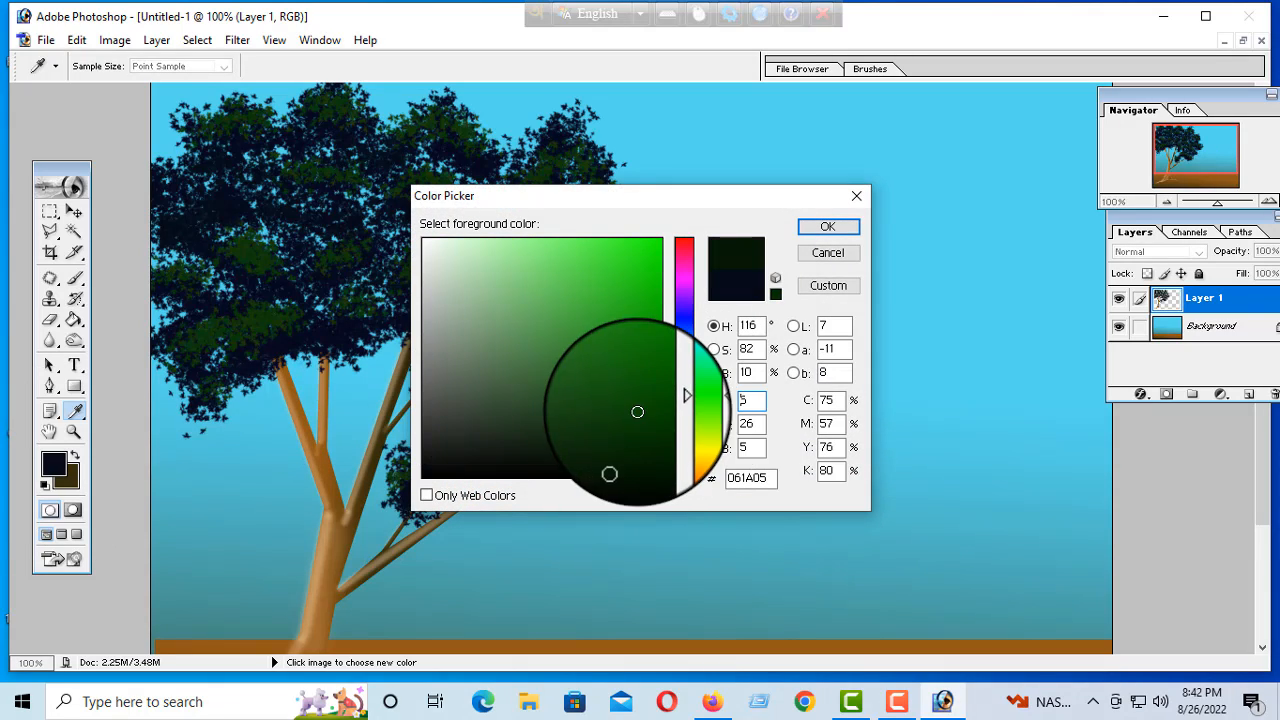
left_click(828, 226)
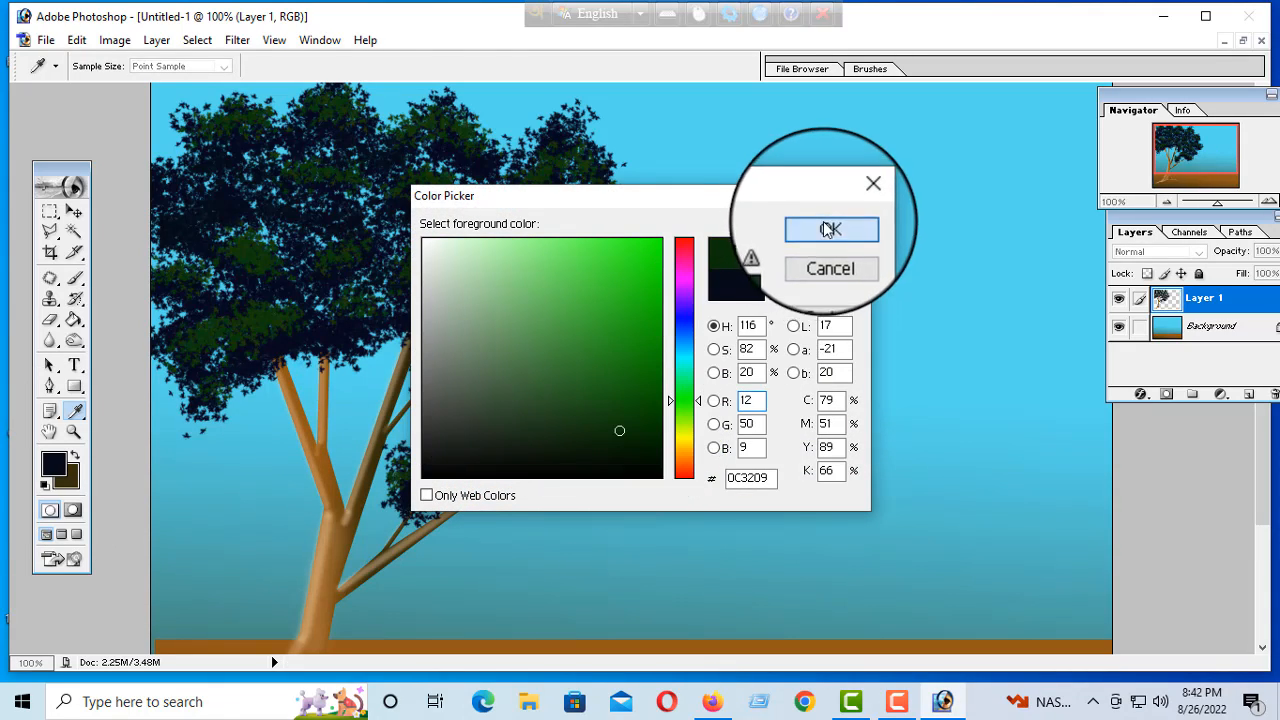
key("b")
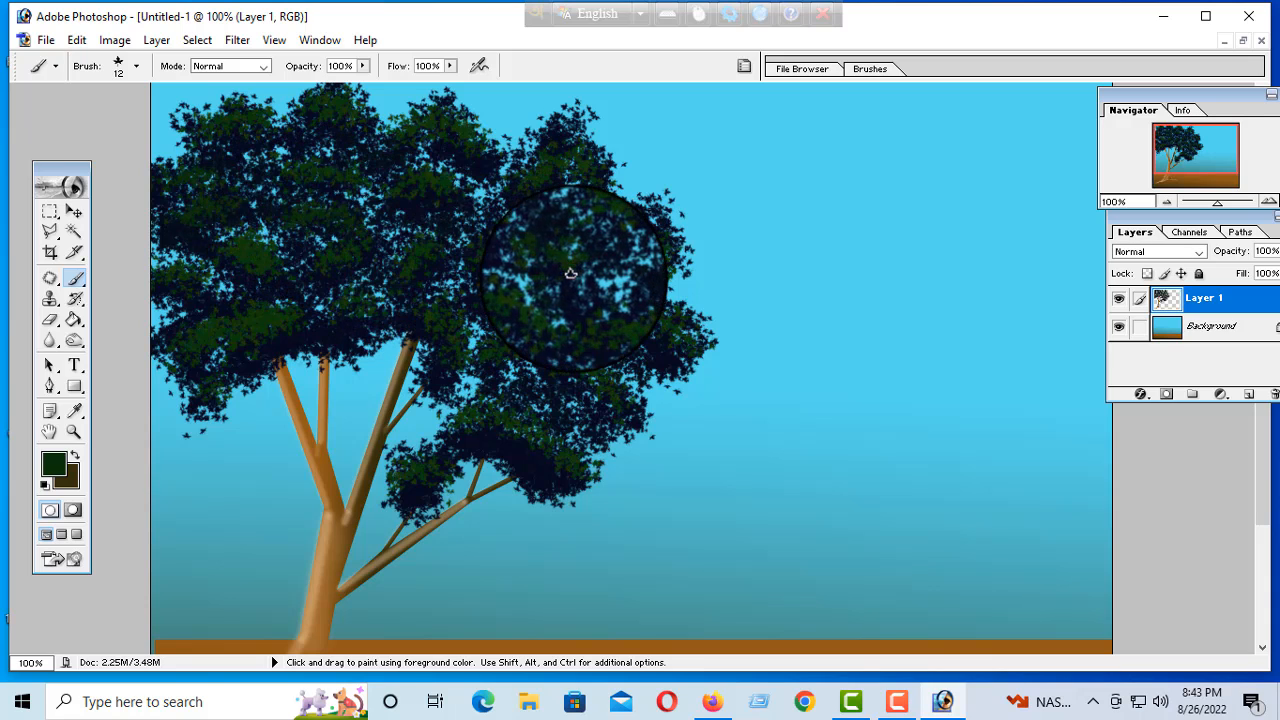
Step: Set the foreground color to bright green 35CE29 and reduce the leaf brush to 7 px
left_click(60, 462)
left_click(620, 279)
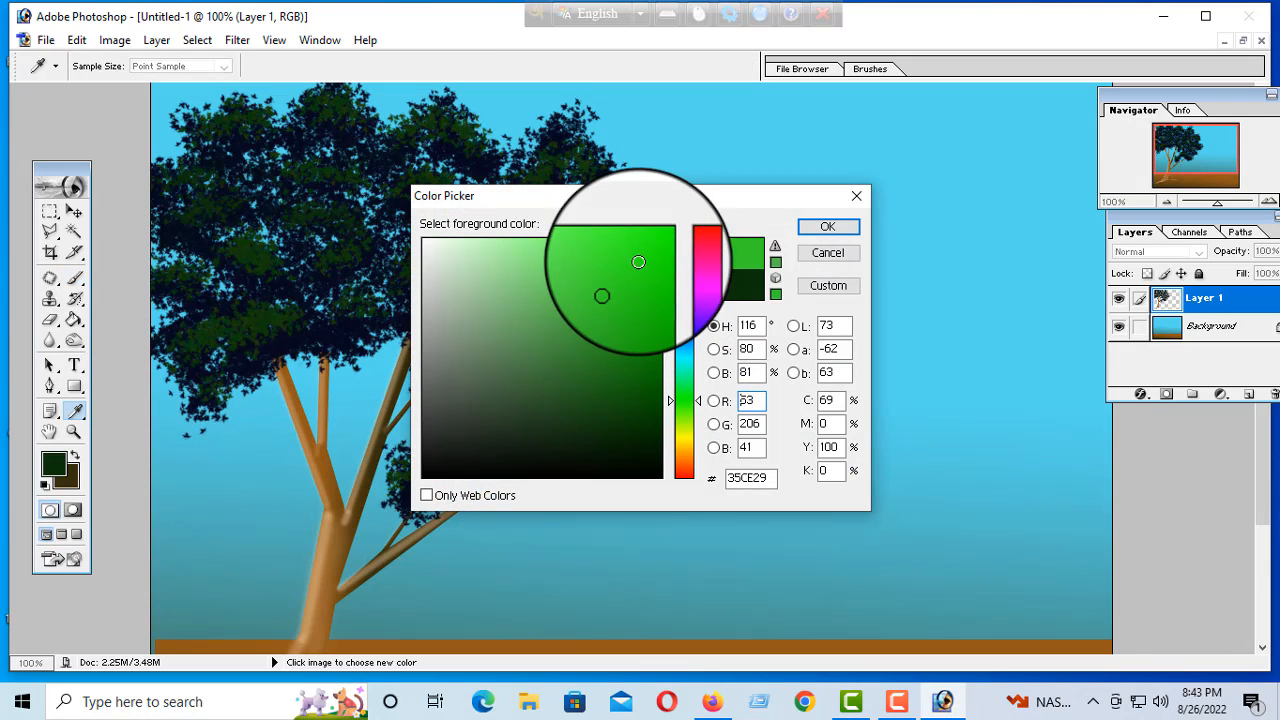
left_click(827, 226)
key("b")
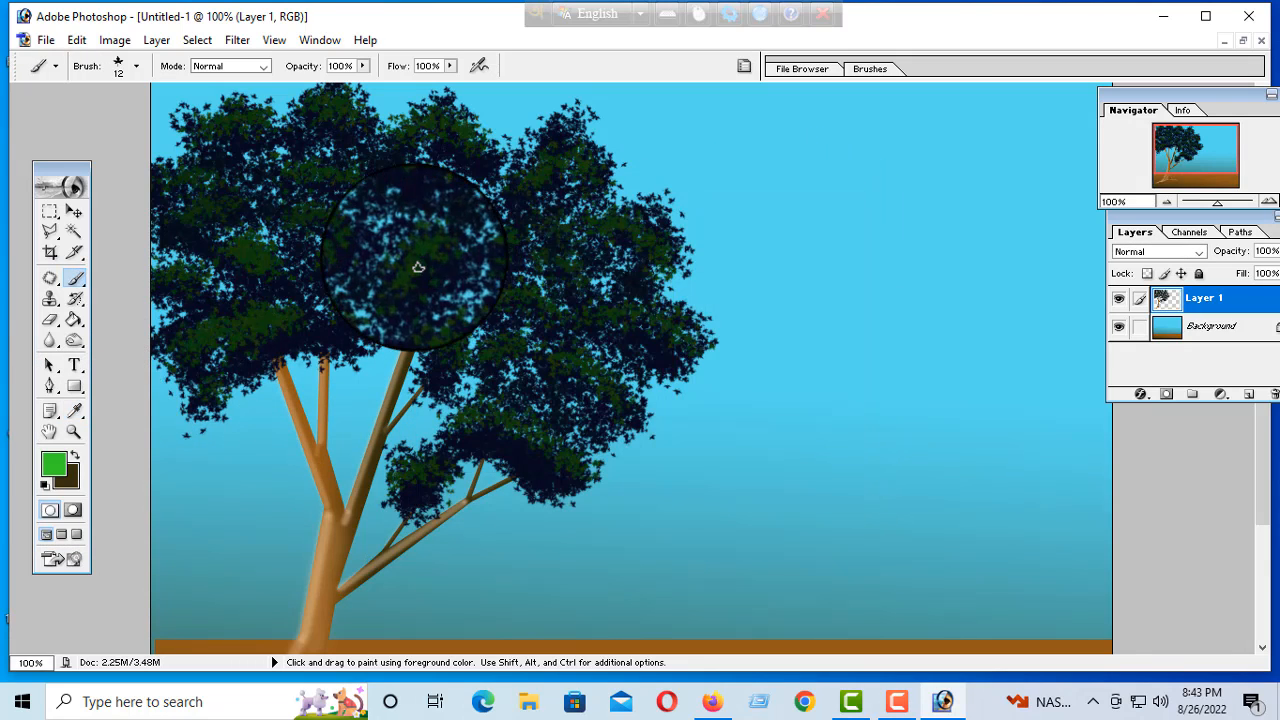
right_click(424, 274)
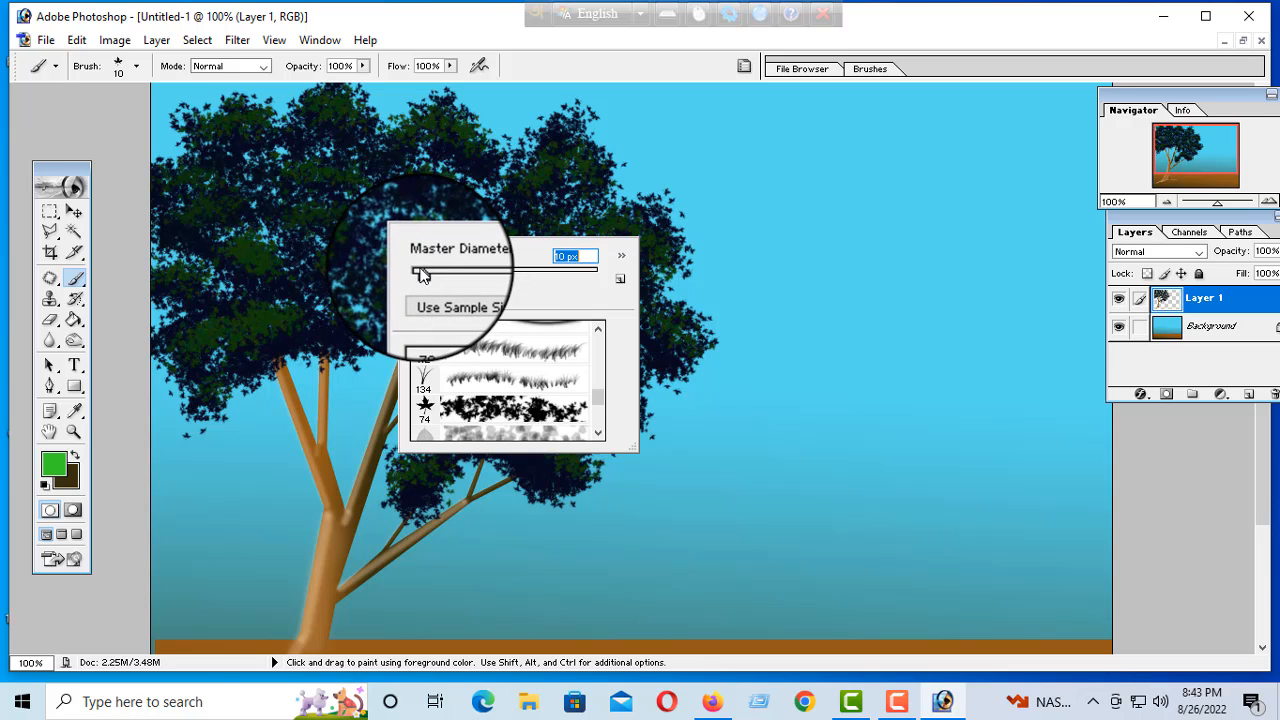
left_click_drag(422, 276, 418, 272)
Step: Lower the brush opacity to 54% and paint bright green highlights on the leaf clusters across the whole crown
left_click_drag(170, 345, 201, 320)
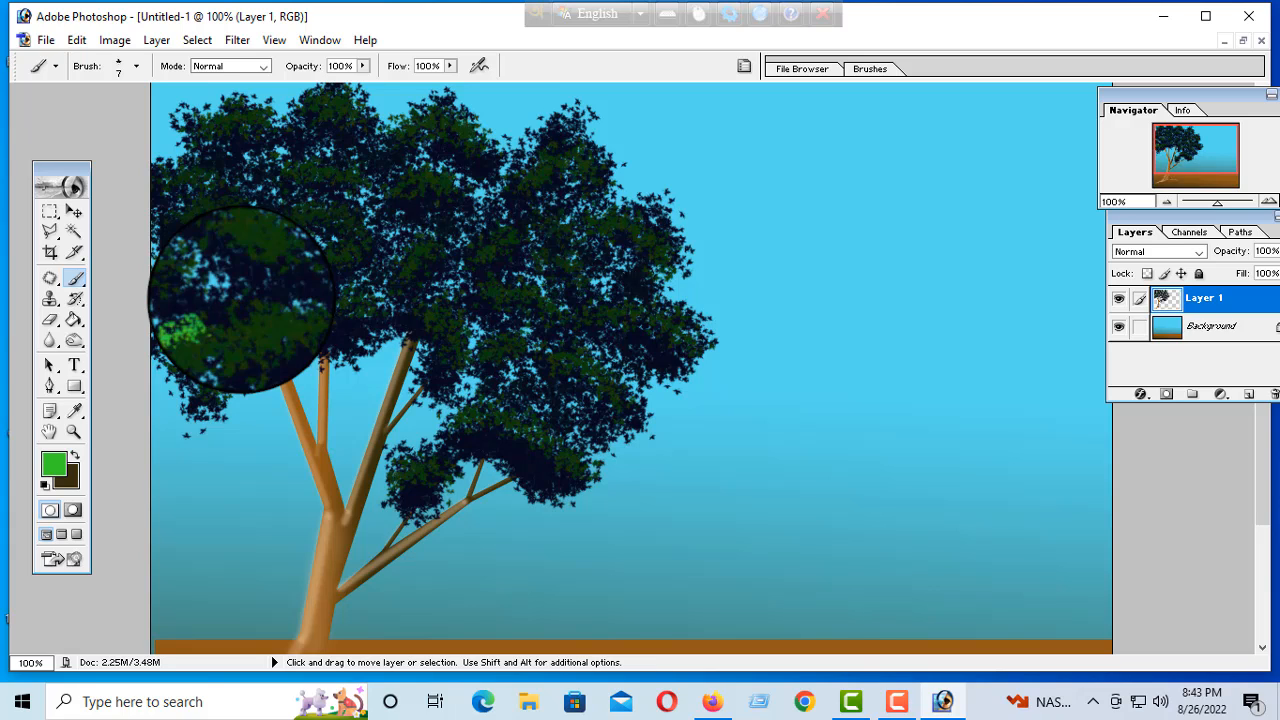
key("ctrl+z")
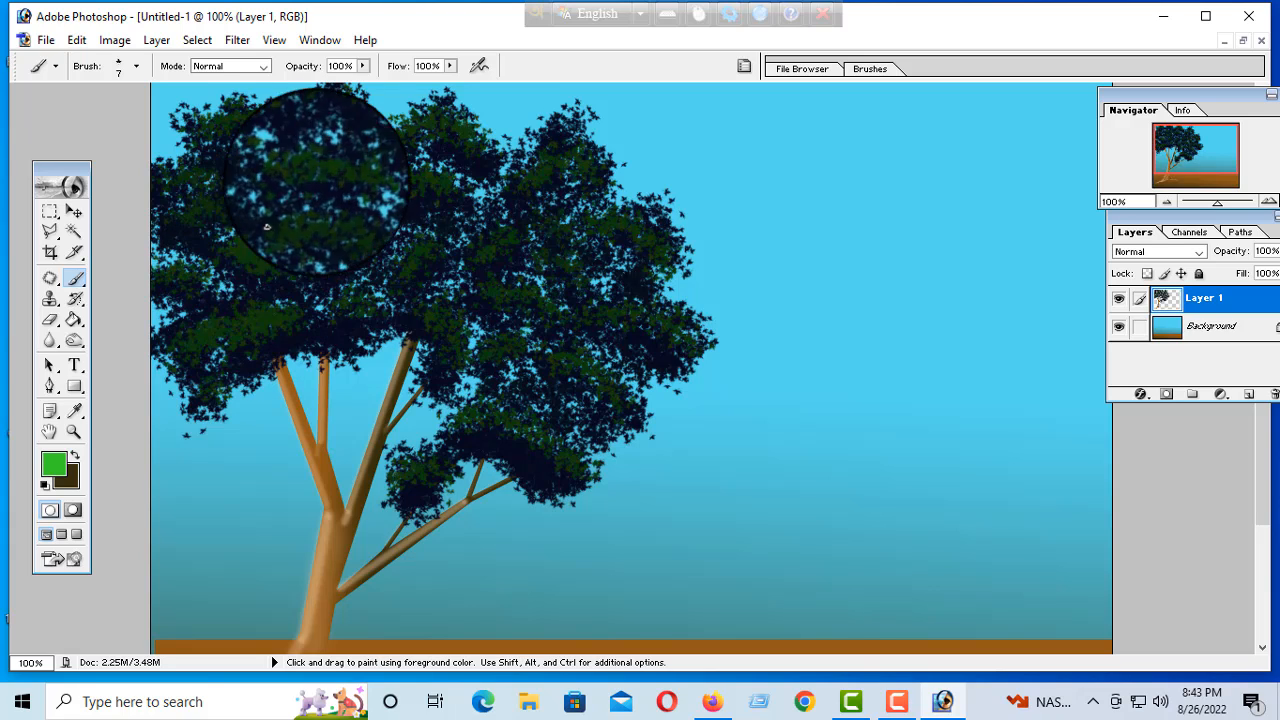
left_click(365, 68)
left_click_drag(333, 85, 320, 85)
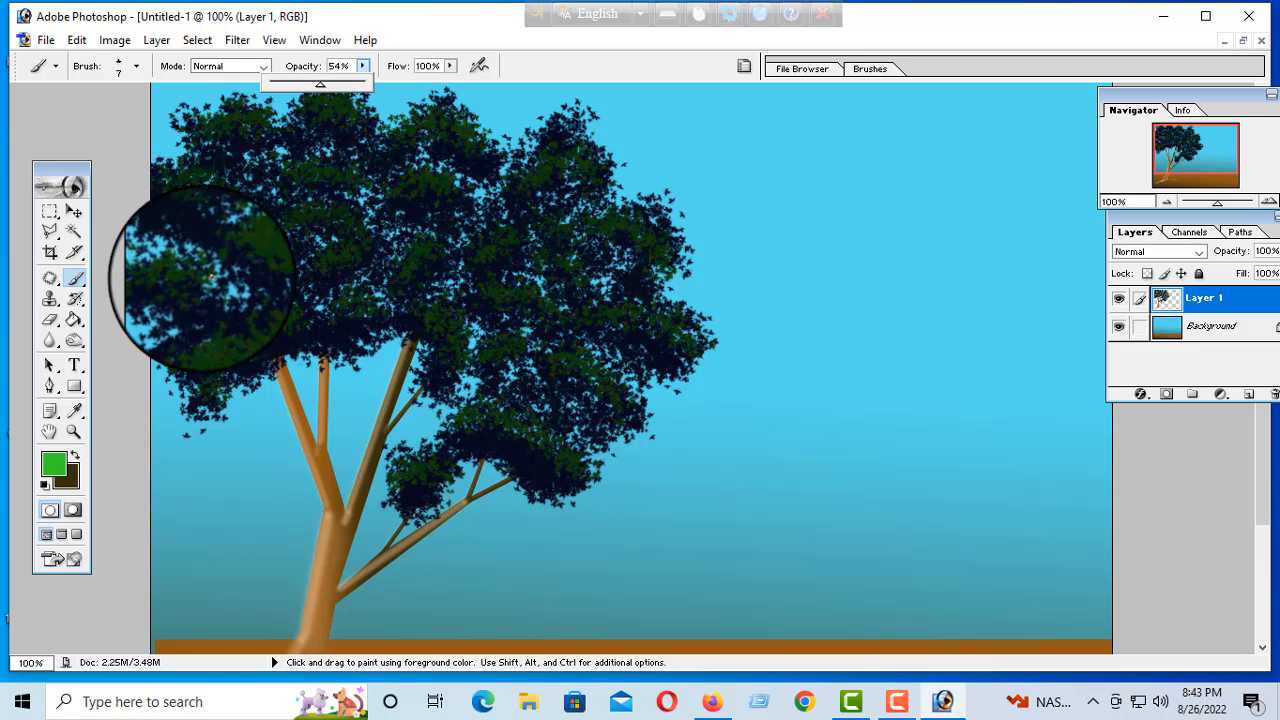
mouse_move(172, 337)
left_mouse_down()
mouse_move(210, 315)
mouse_move(162, 331)
left_mouse_up()
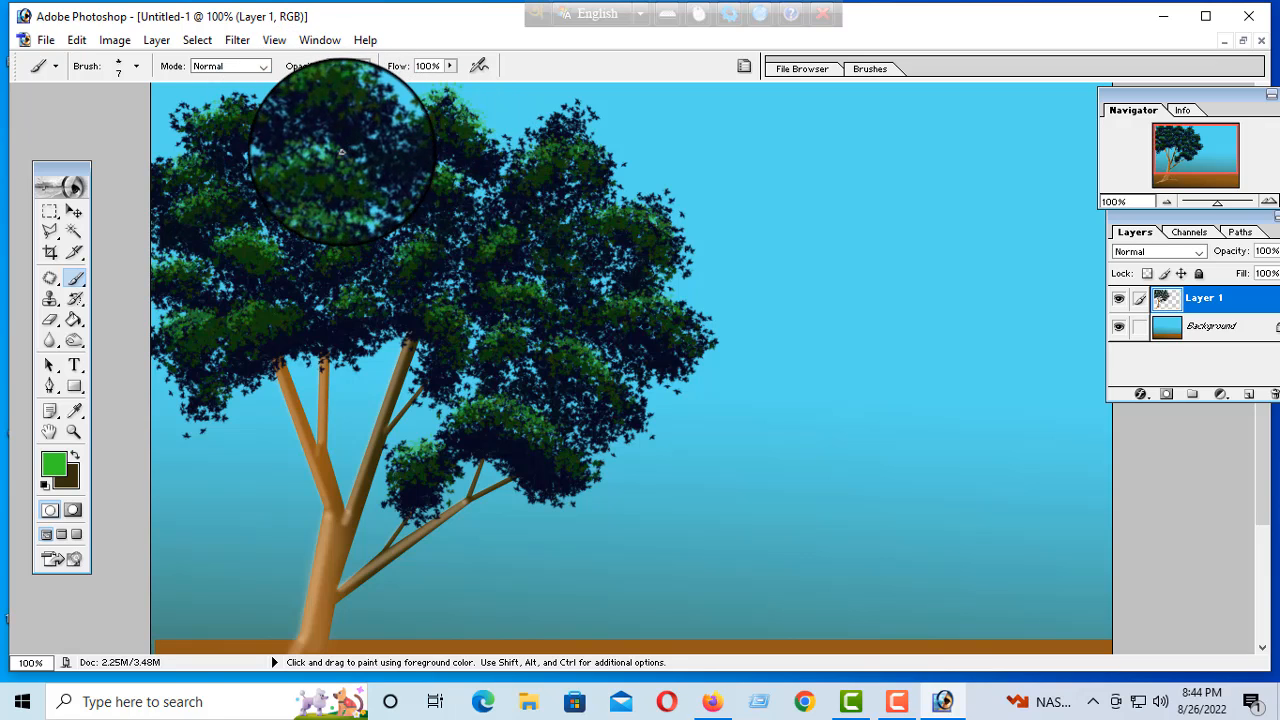
Step: Set the foreground color to light green 82F779 and return to the Brush tool
left_click(58, 462)
left_click(544, 246)
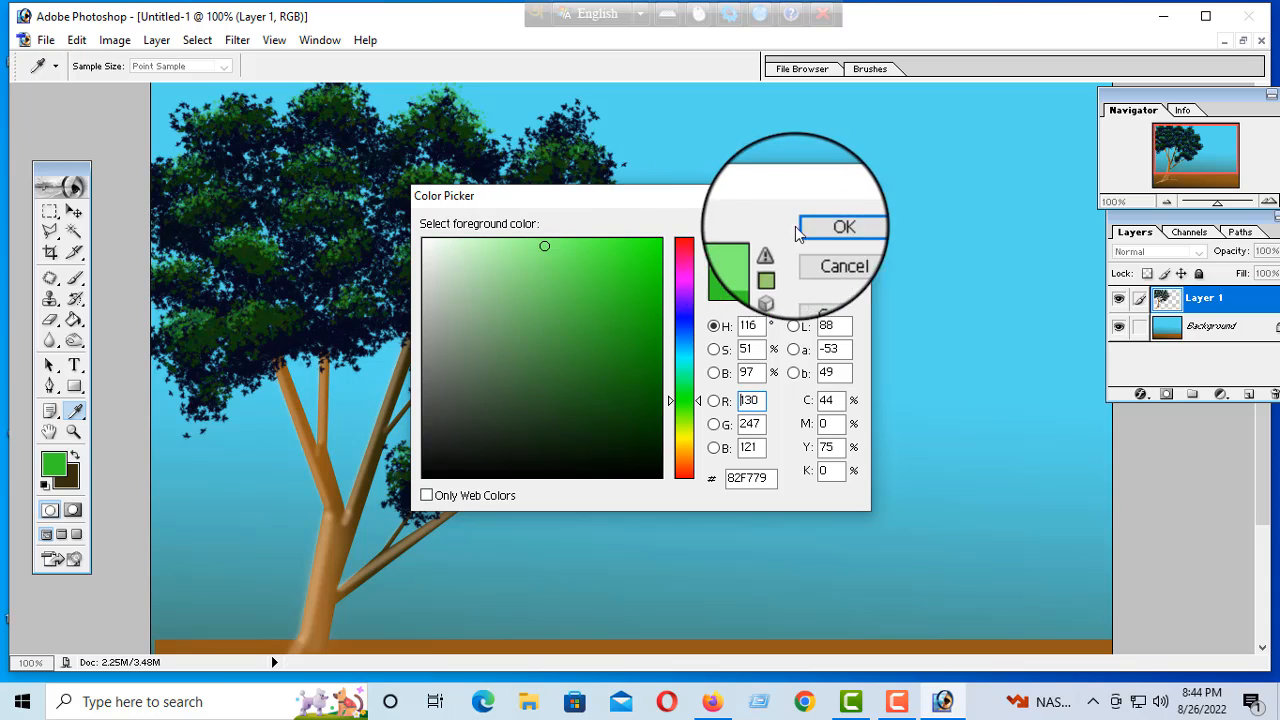
left_click(810, 231)
key("b")
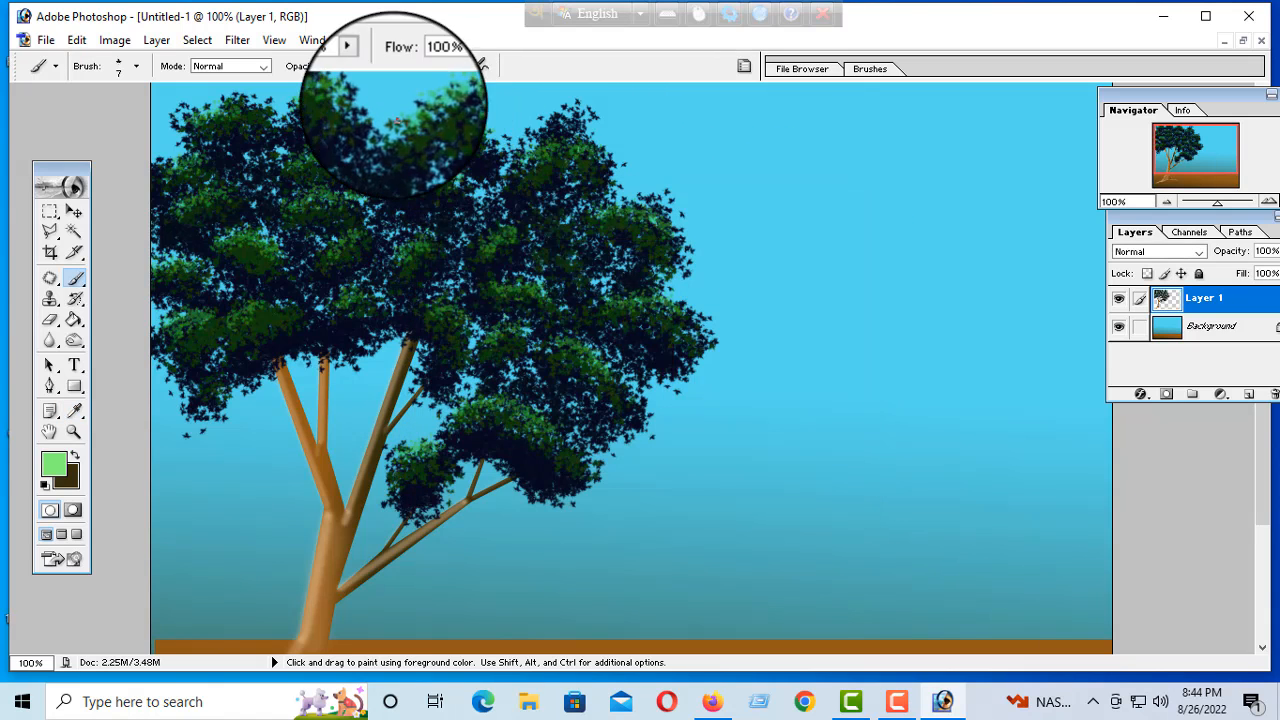
Step: Set the brush opacity to 55% and paint light green highlights on the upper parts of the crown's leaf clusters
left_click(366, 67)
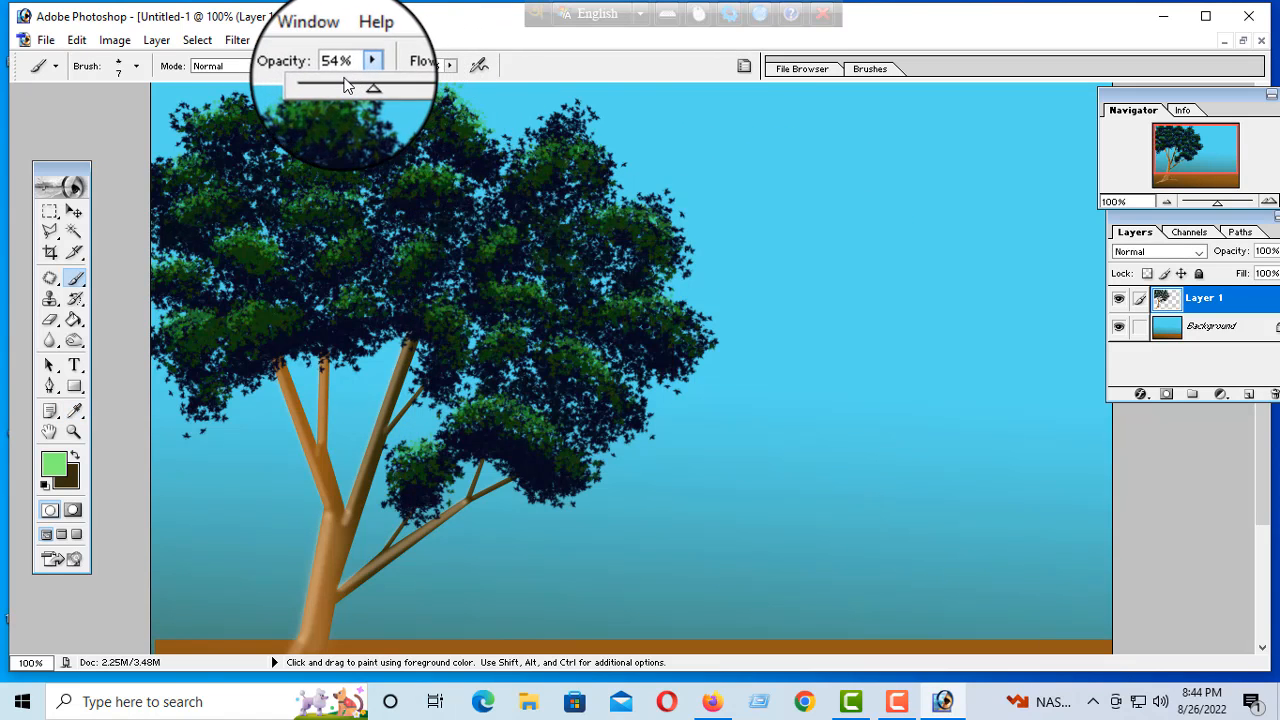
left_click(343, 84)
left_click(186, 109)
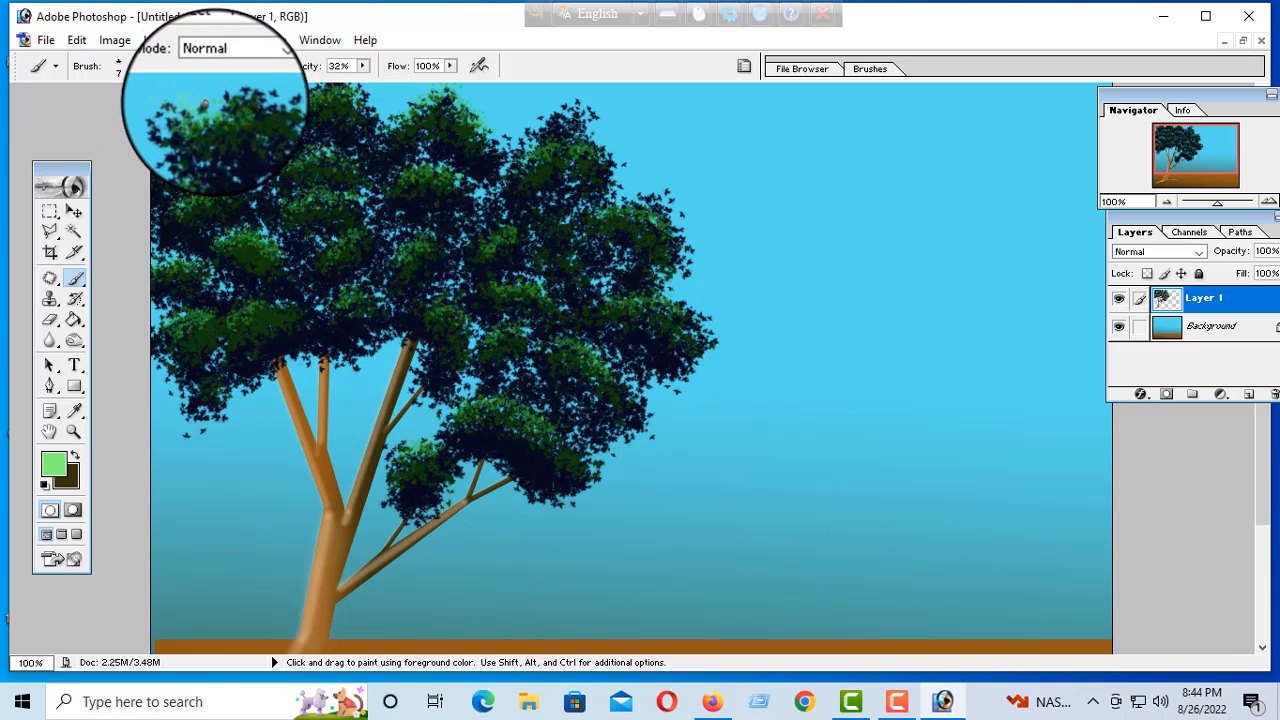
left_click(364, 68)
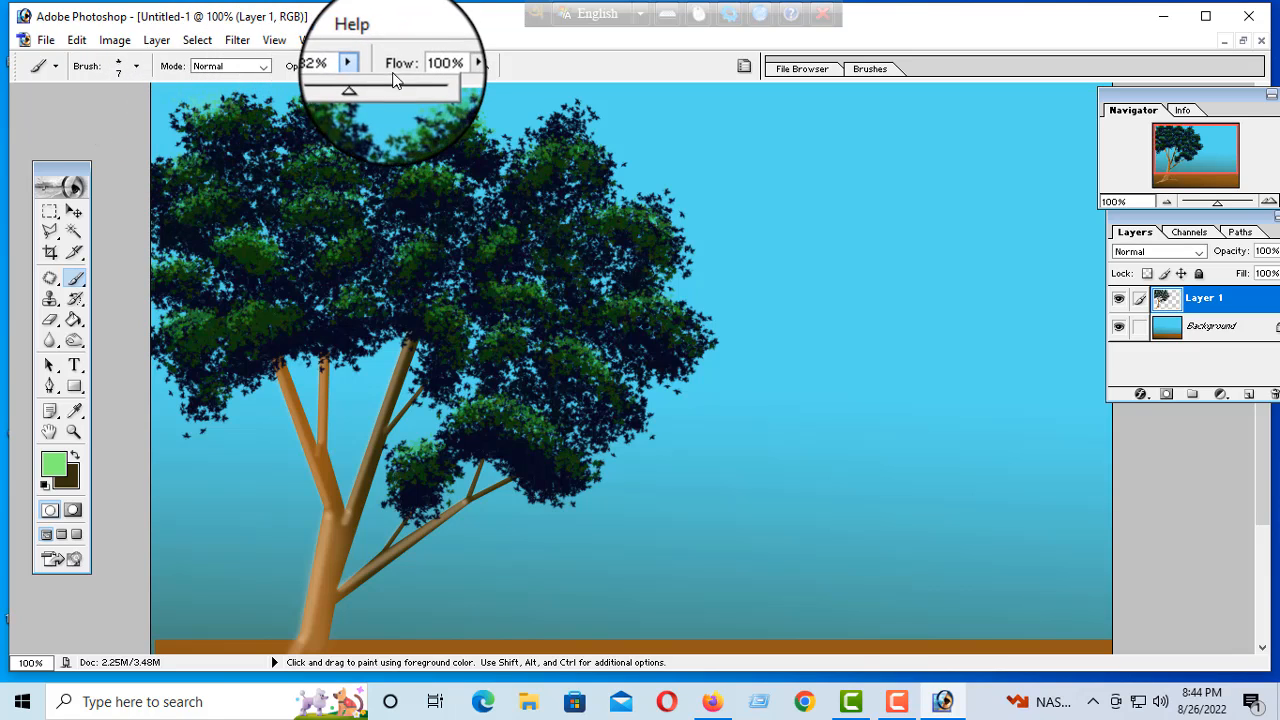
left_click(193, 98)
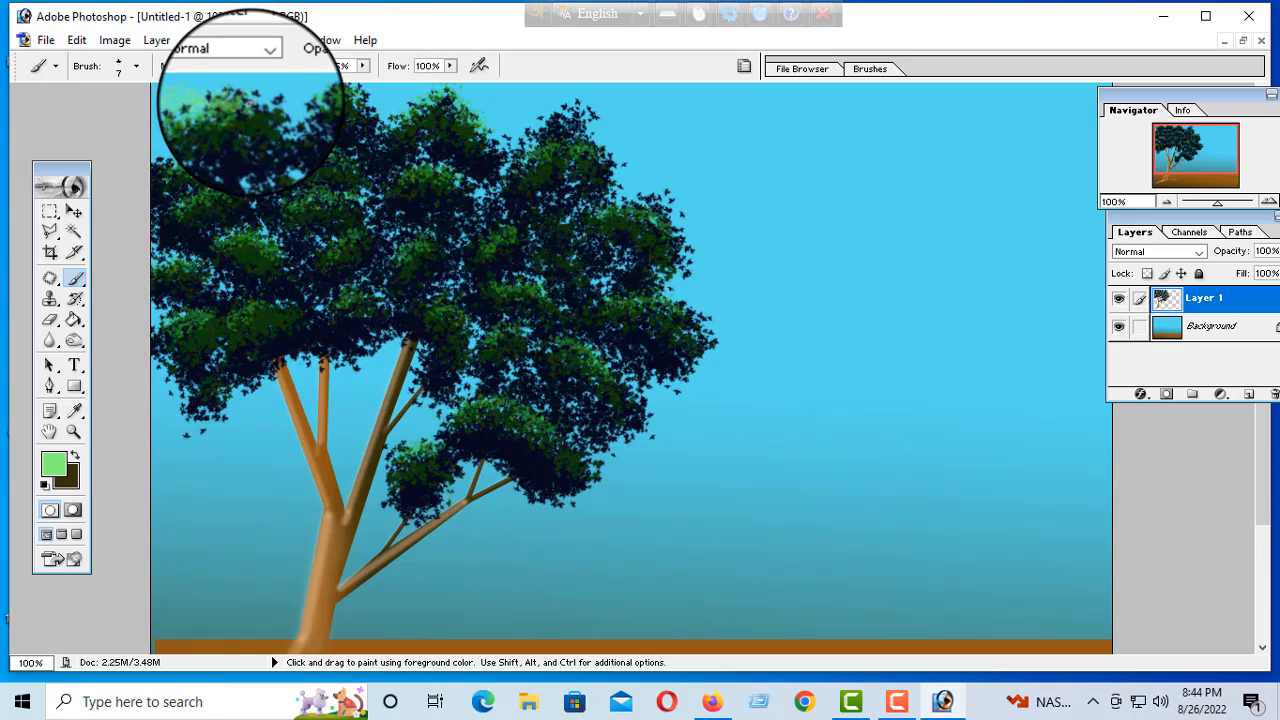
left_click(250, 102)
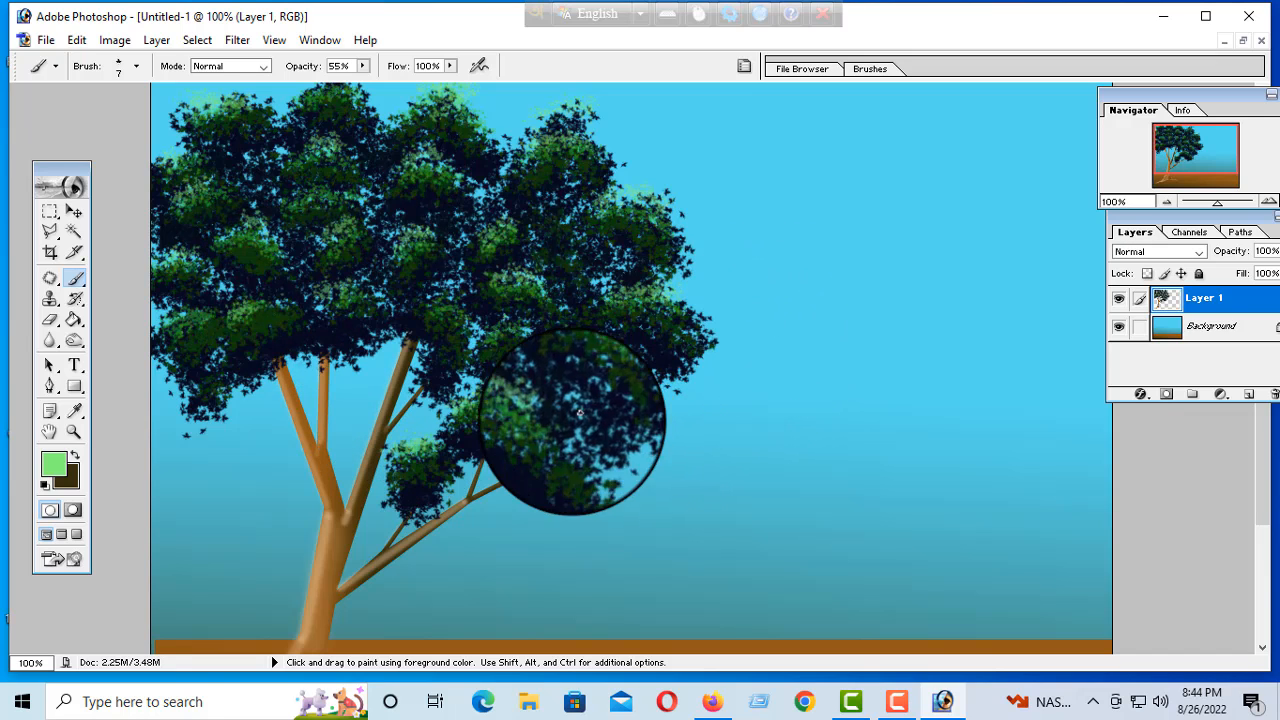
Step: Choose the 112 px grass-blade brush and set the foreground color to dark green 0C4607
scroll(408, 425, "down", 3)
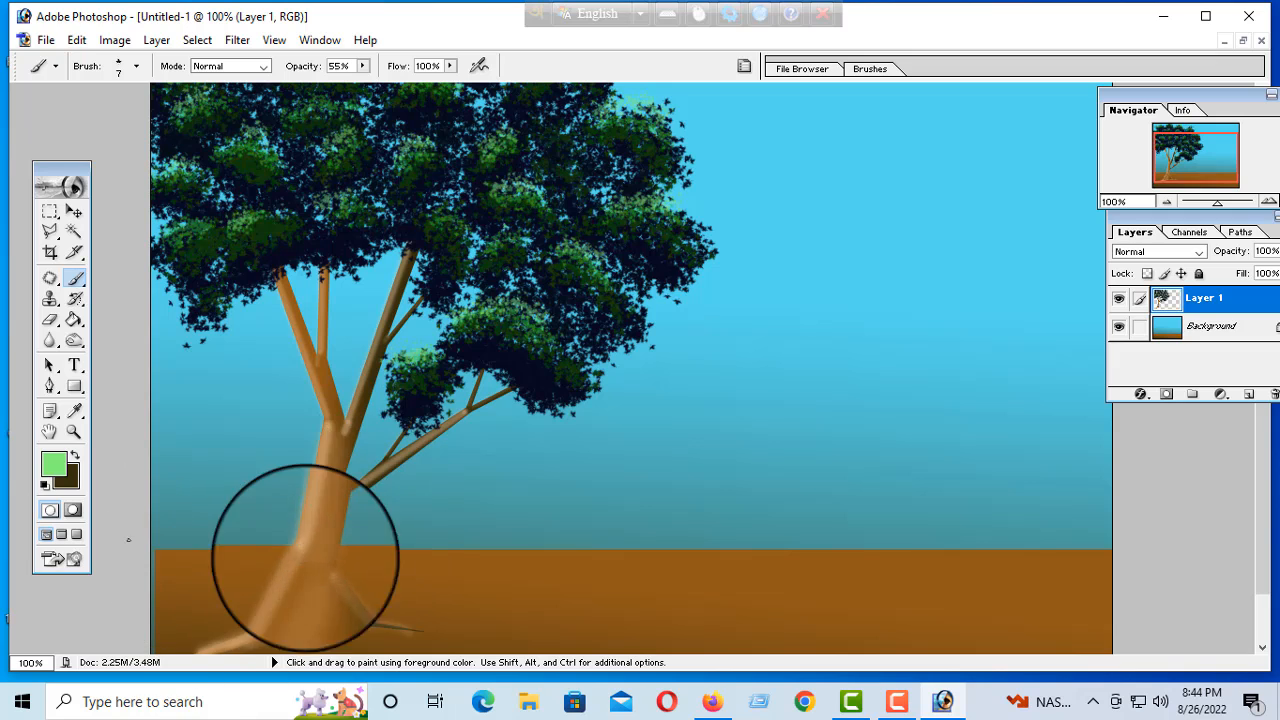
scroll(550, 469, "up", 1)
scroll(550, 469, "up", 2)
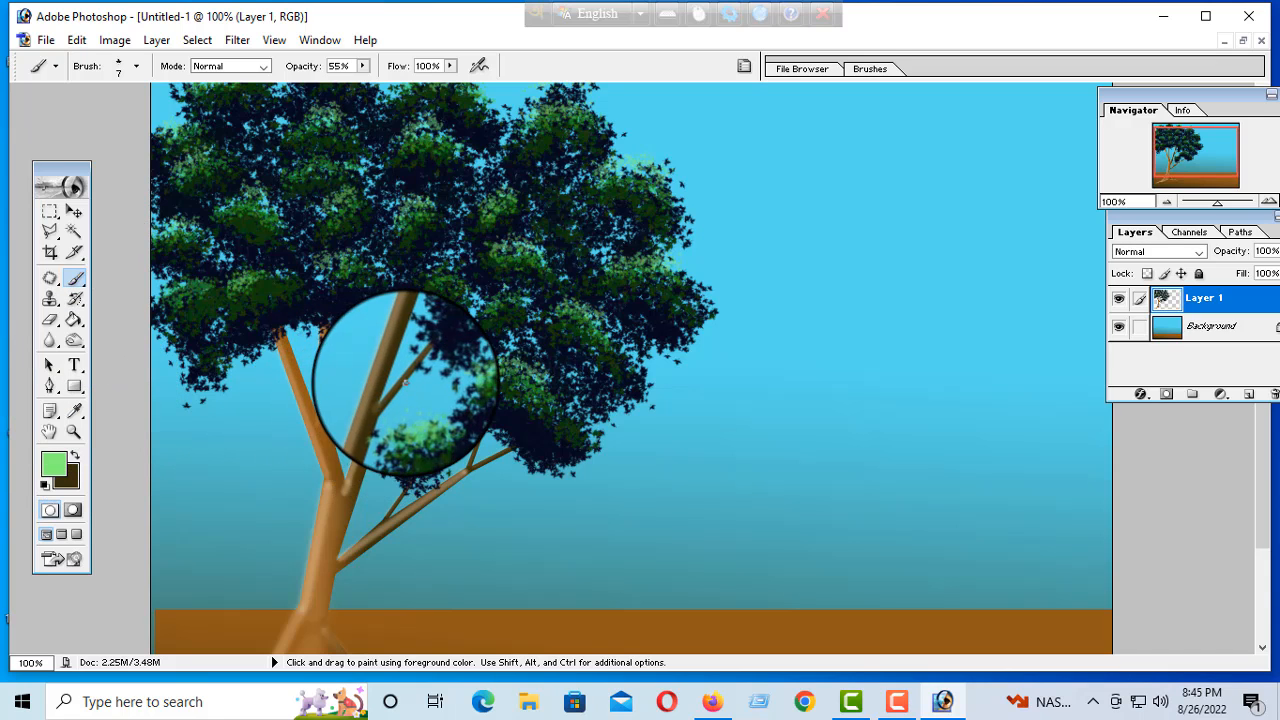
scroll(457, 423, "down", 3)
right_click(468, 453)
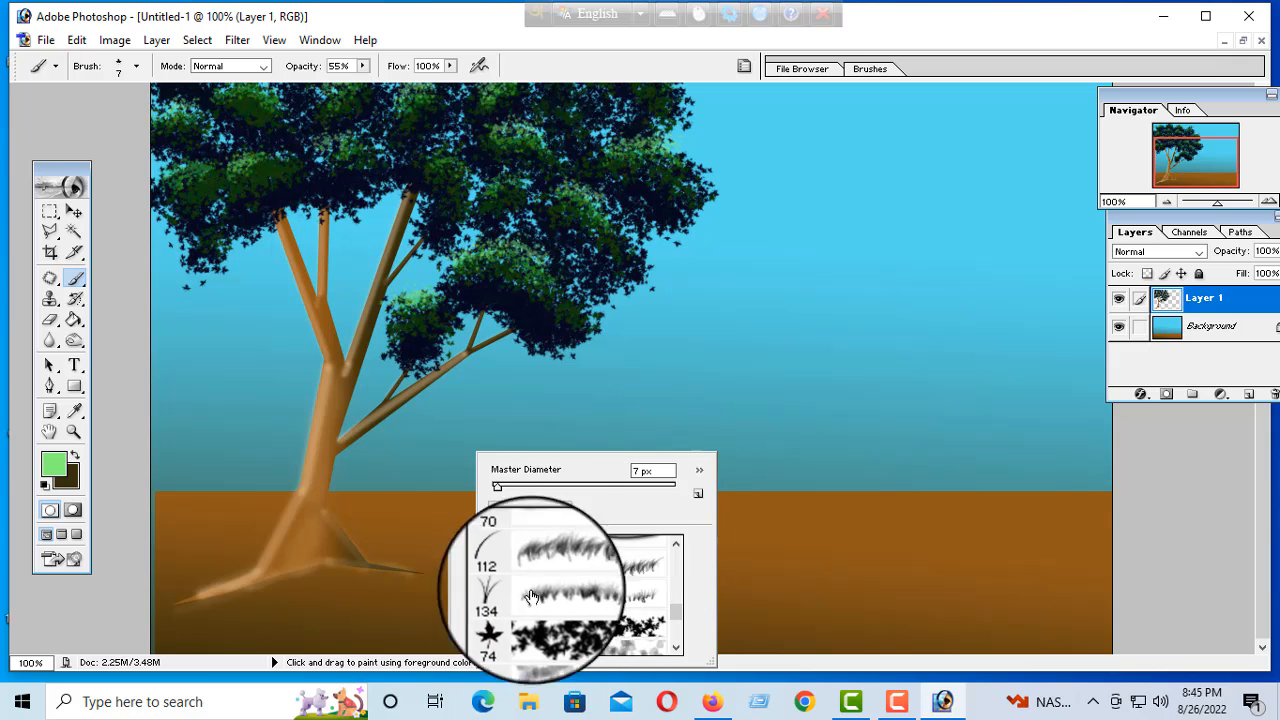
left_click(53, 462)
left_click(53, 462)
left_click(634, 410)
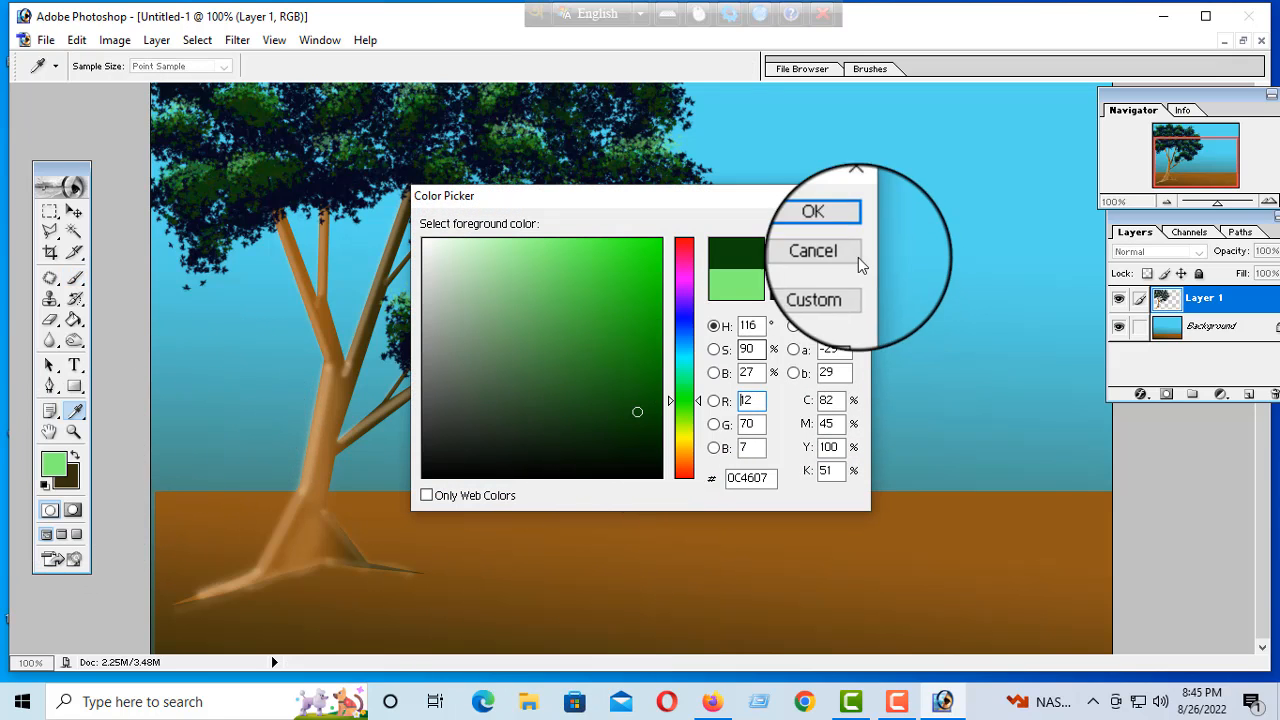
left_click(827, 226)
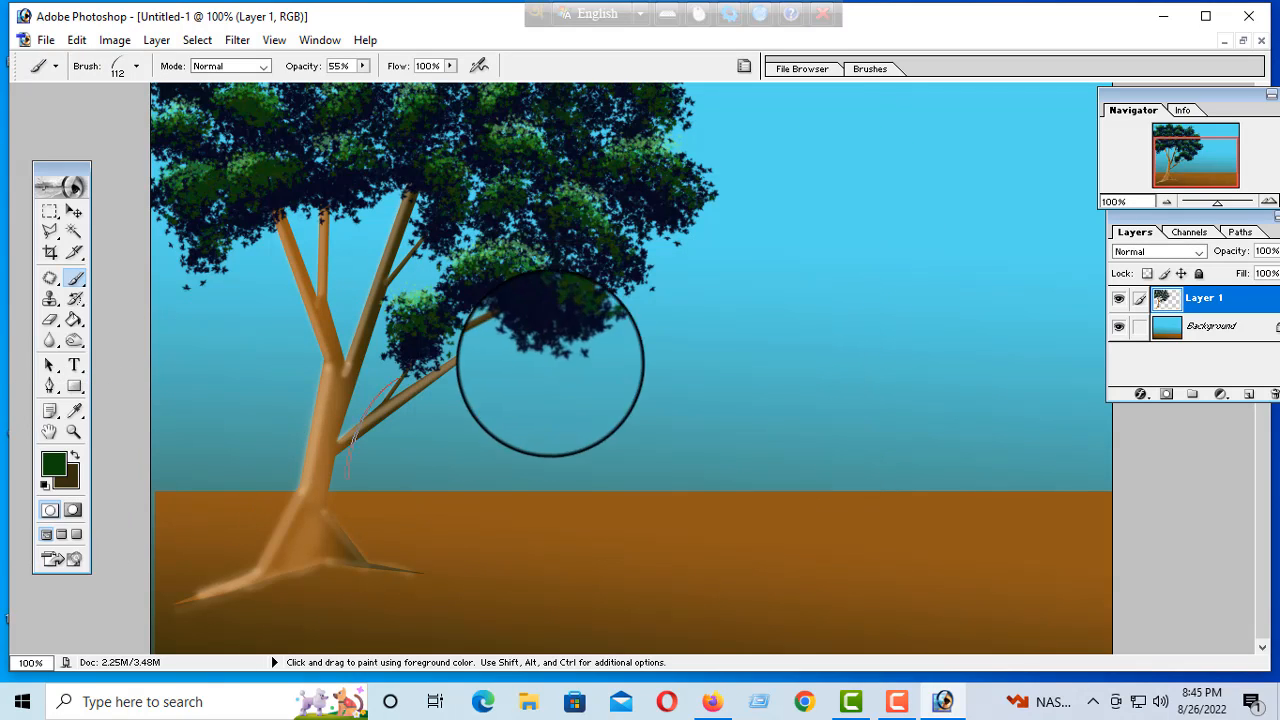
Step: Set the background color to a bright yellow-green and return to the Brush tool
left_click(70, 482)
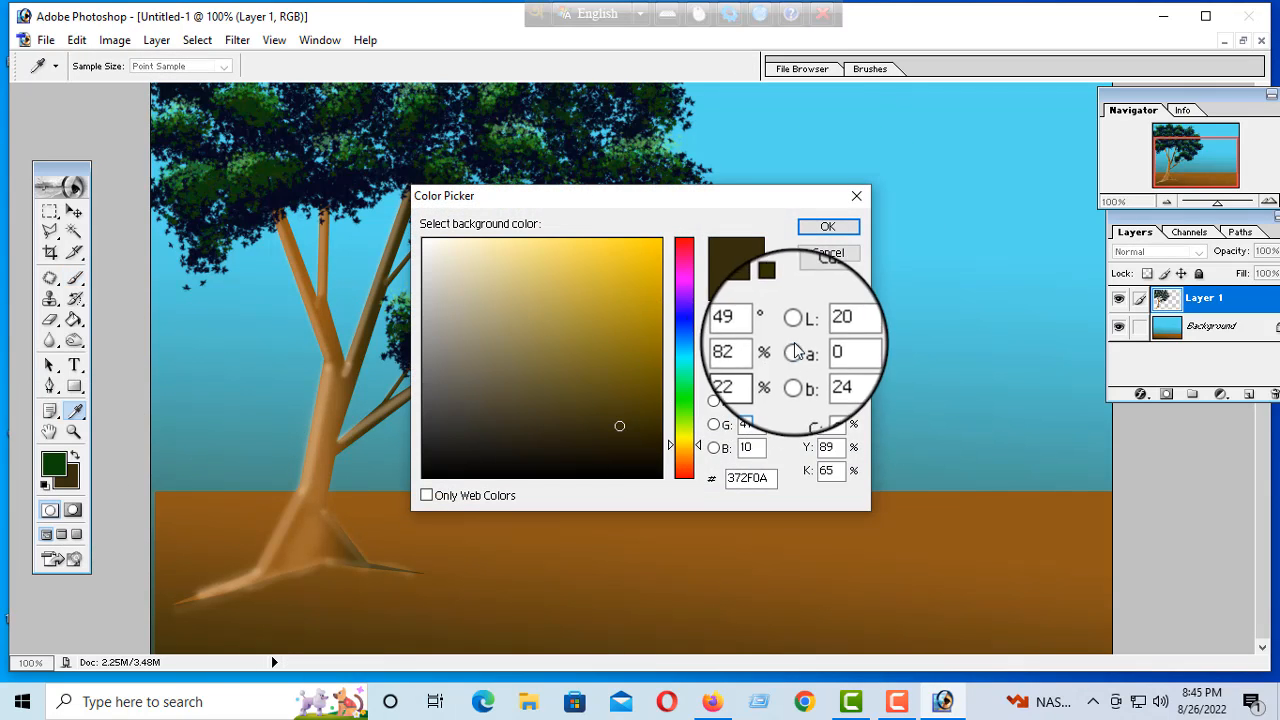
left_click(684, 371)
left_click(684, 419)
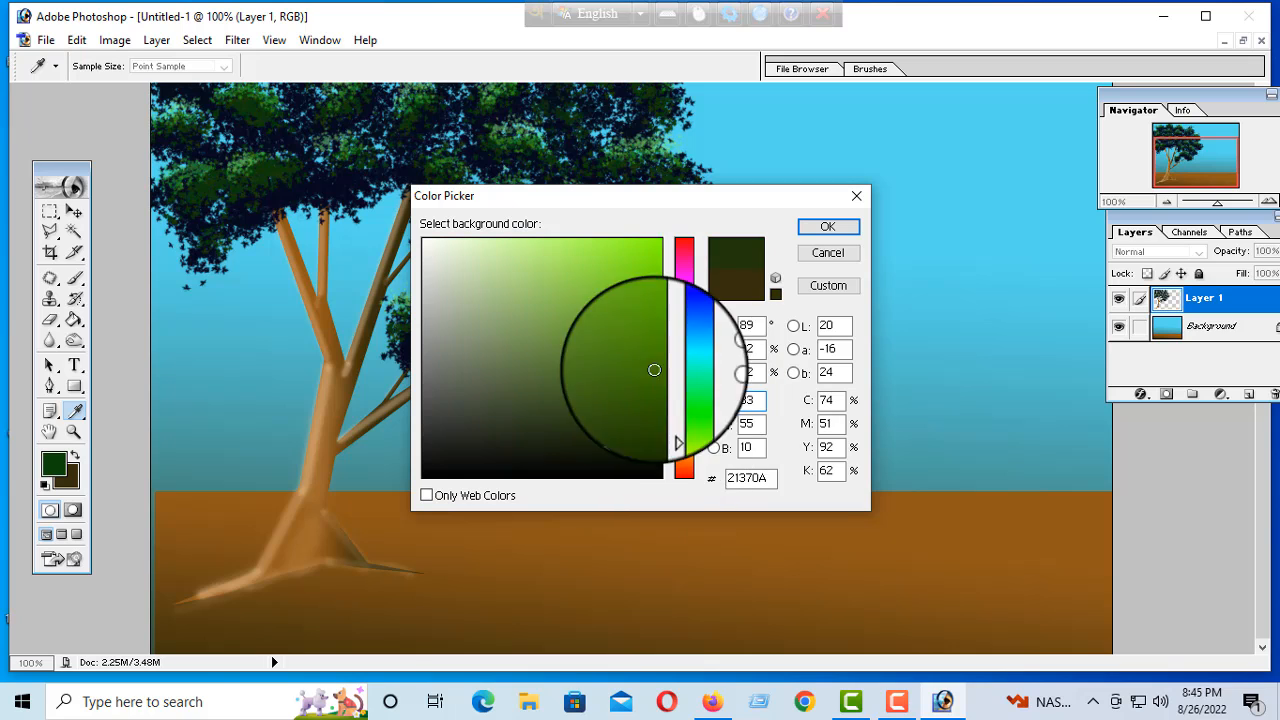
left_click(631, 277)
left_click(815, 237)
key("b")
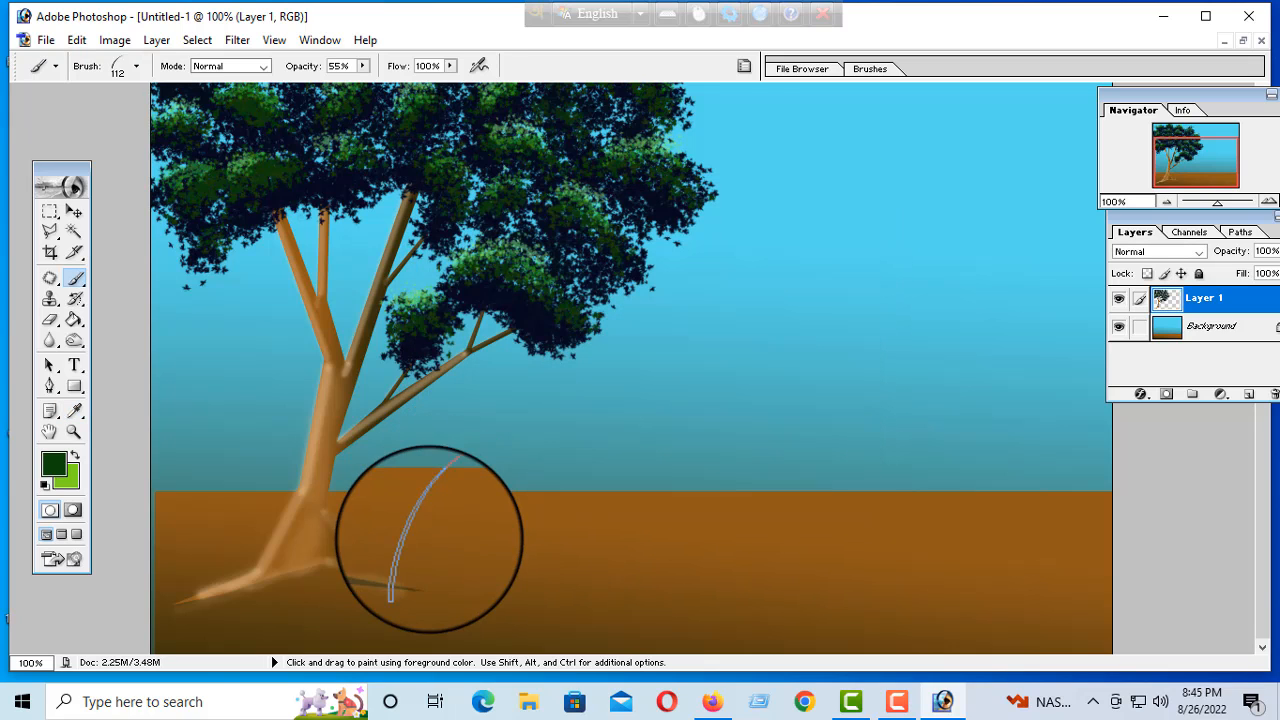
Step: Reduce the grass brush to 44 px and paint a small tuft of grass at the tree's right root
mouse_move(440, 541)
left_mouse_down()
mouse_move(395, 533)
mouse_move(459, 548)
left_mouse_up()
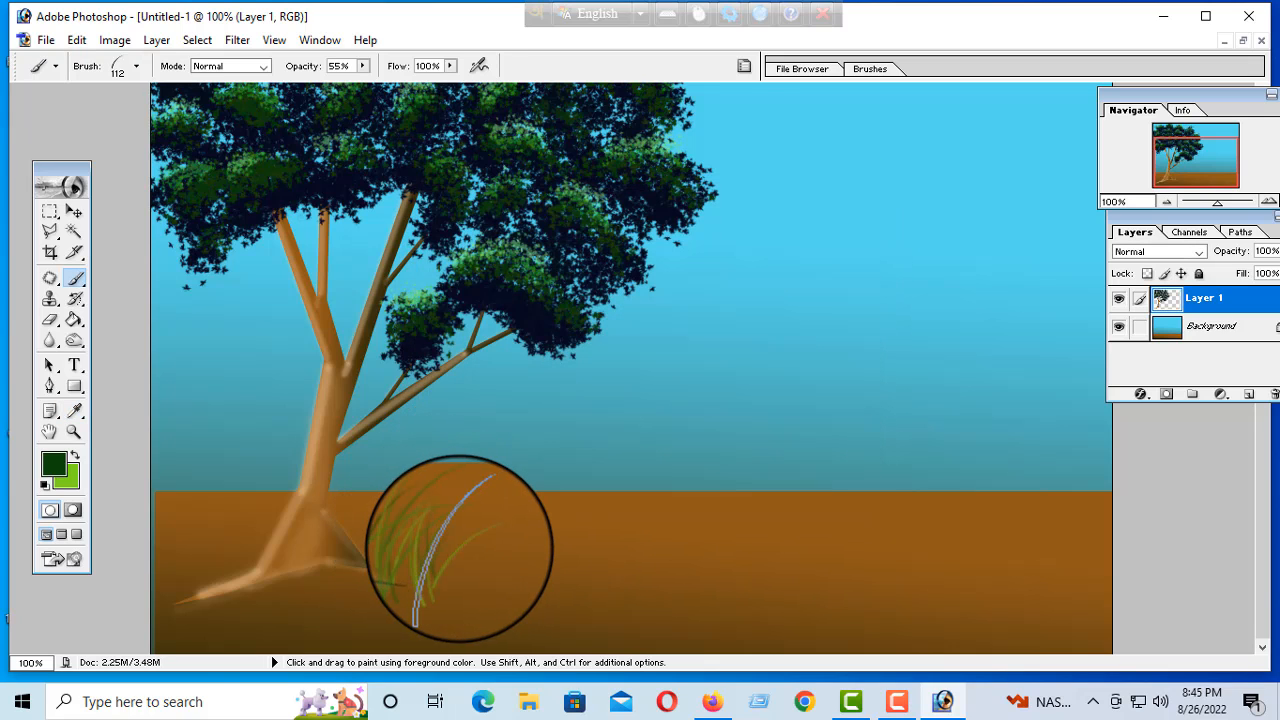
right_click(466, 556)
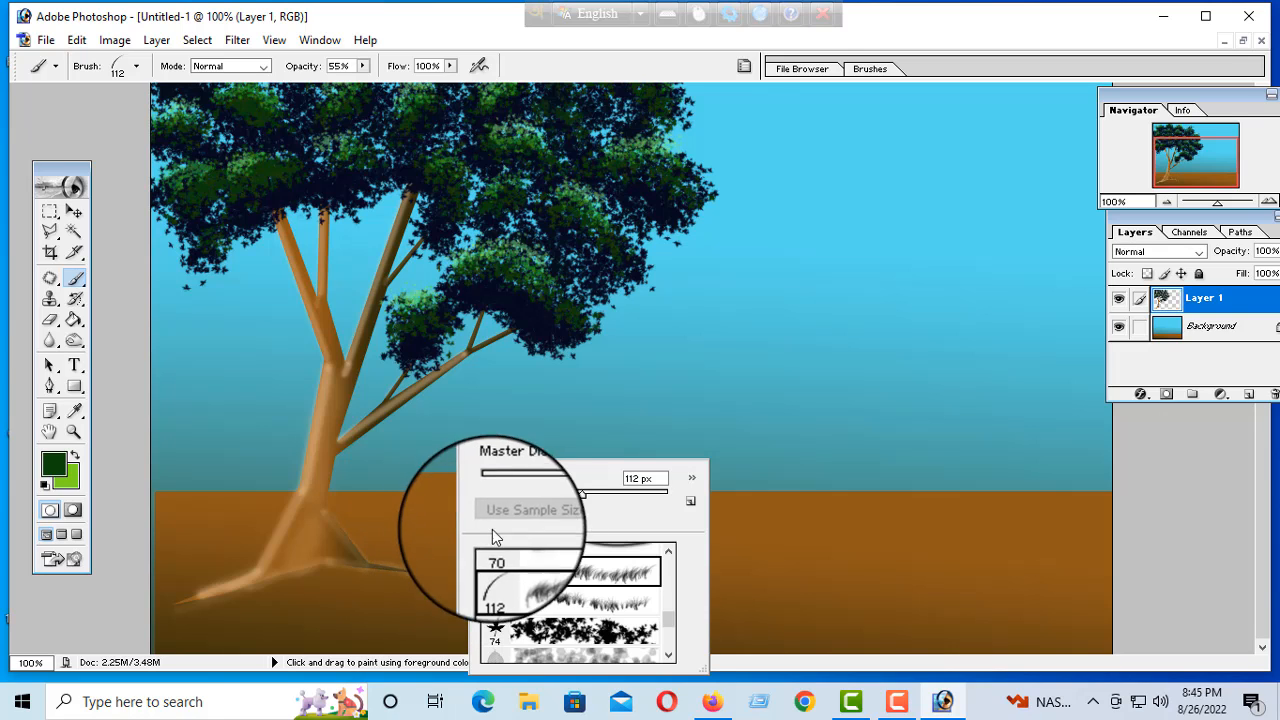
left_click(524, 497)
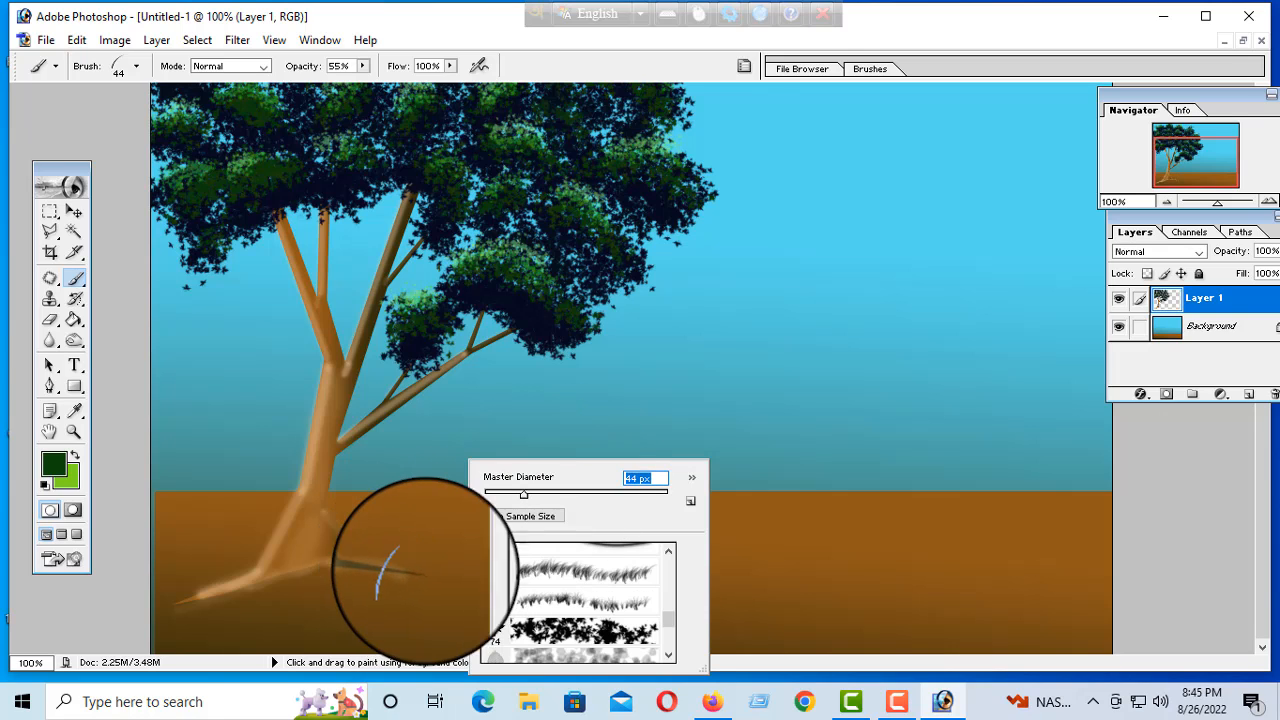
left_click_drag(439, 573, 382, 578)
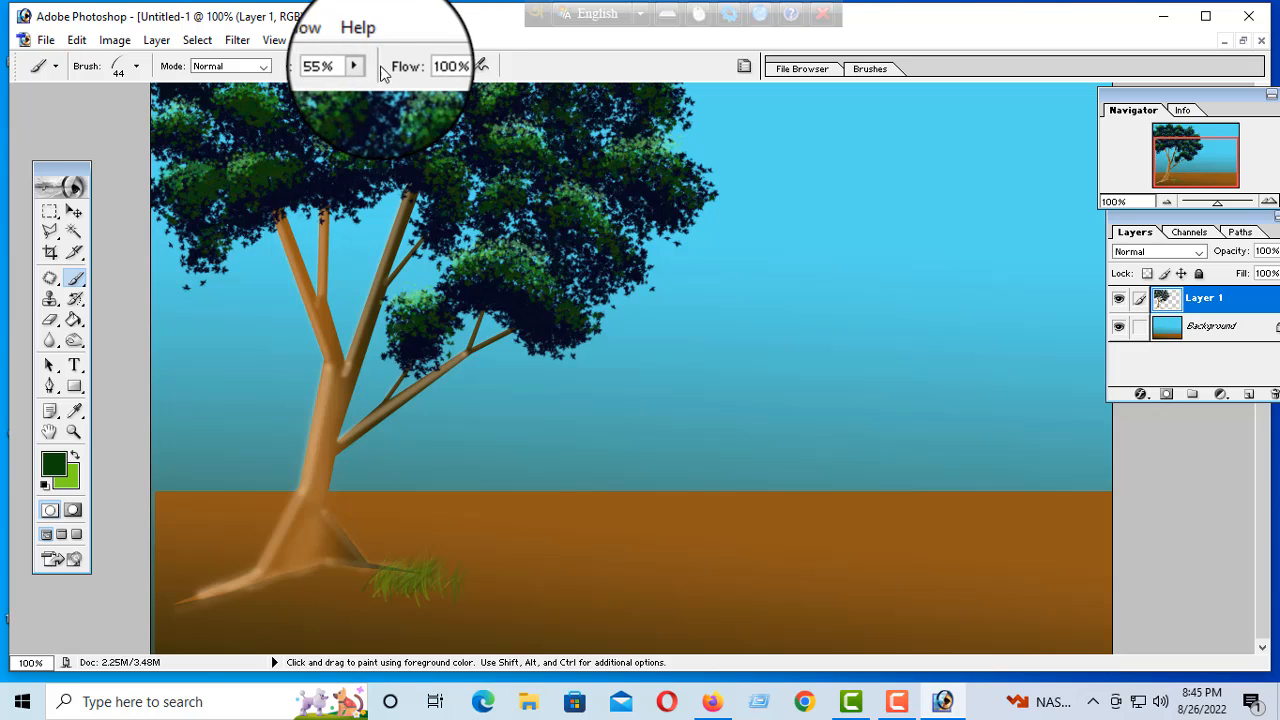
Step: Raise the brush opacity to 100% and paint a grassy slope over the ground in front of the tree roots
left_click(372, 65)
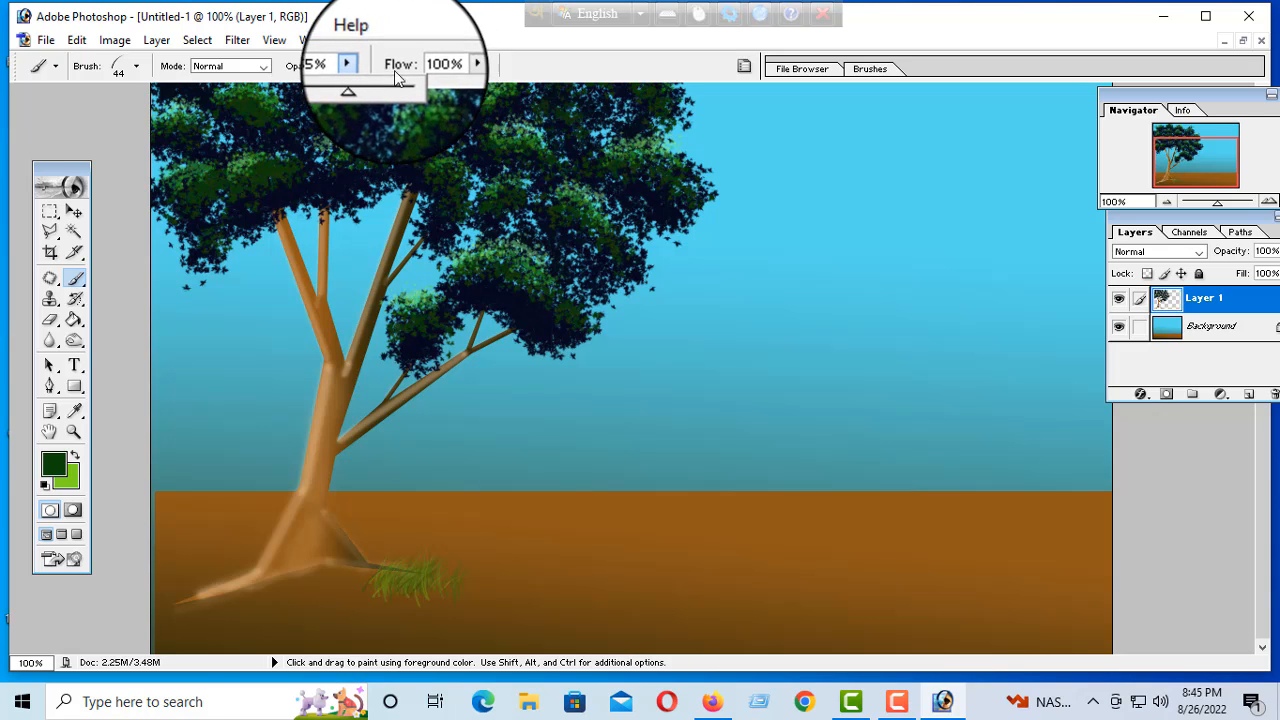
left_click(405, 83)
mouse_move(422, 567)
left_mouse_down()
mouse_move(370, 579)
mouse_move(480, 593)
mouse_move(323, 586)
mouse_move(367, 595)
mouse_move(344, 583)
mouse_move(149, 632)
mouse_move(317, 629)
mouse_move(236, 627)
mouse_move(297, 627)
mouse_move(285, 605)
mouse_move(481, 616)
mouse_move(232, 643)
mouse_move(590, 648)
mouse_move(393, 648)
mouse_move(558, 643)
mouse_move(638, 675)
mouse_move(119, 648)
mouse_move(202, 658)
left_mouse_up()
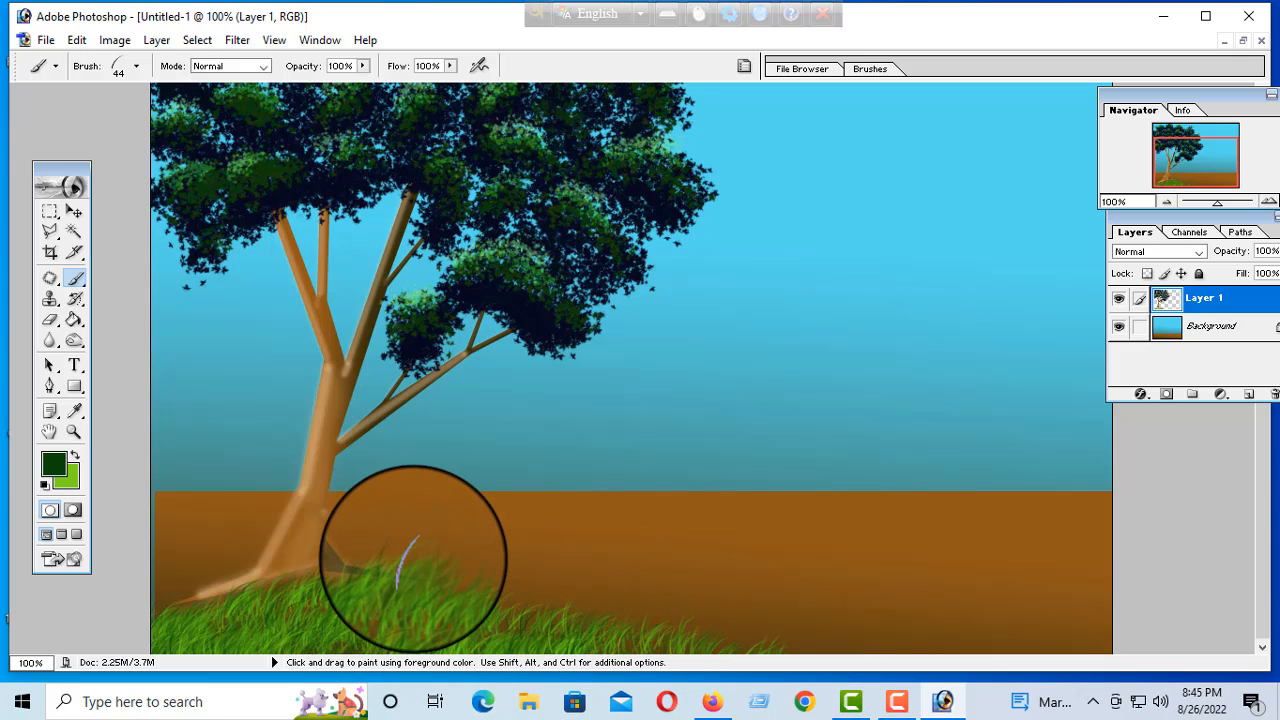
scroll(412, 556, "up", 5)
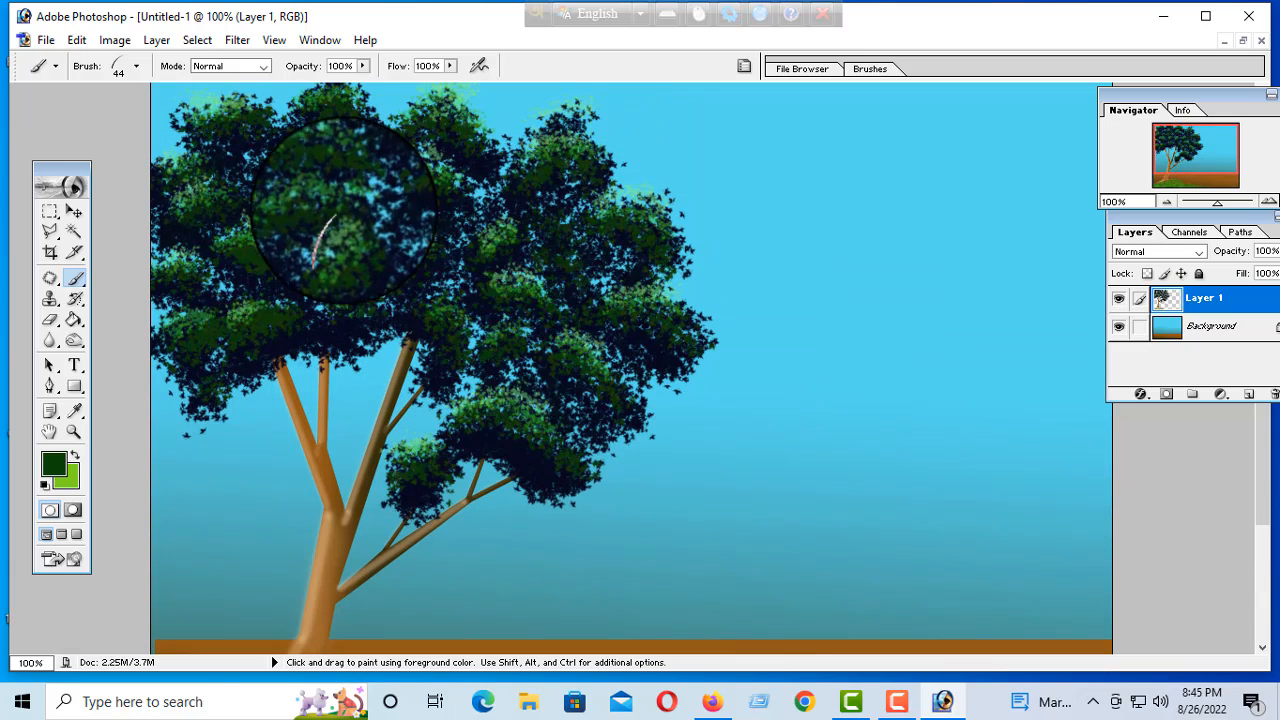
scroll(758, 472, "down", 2)
scroll(740, 472, "down", 3)
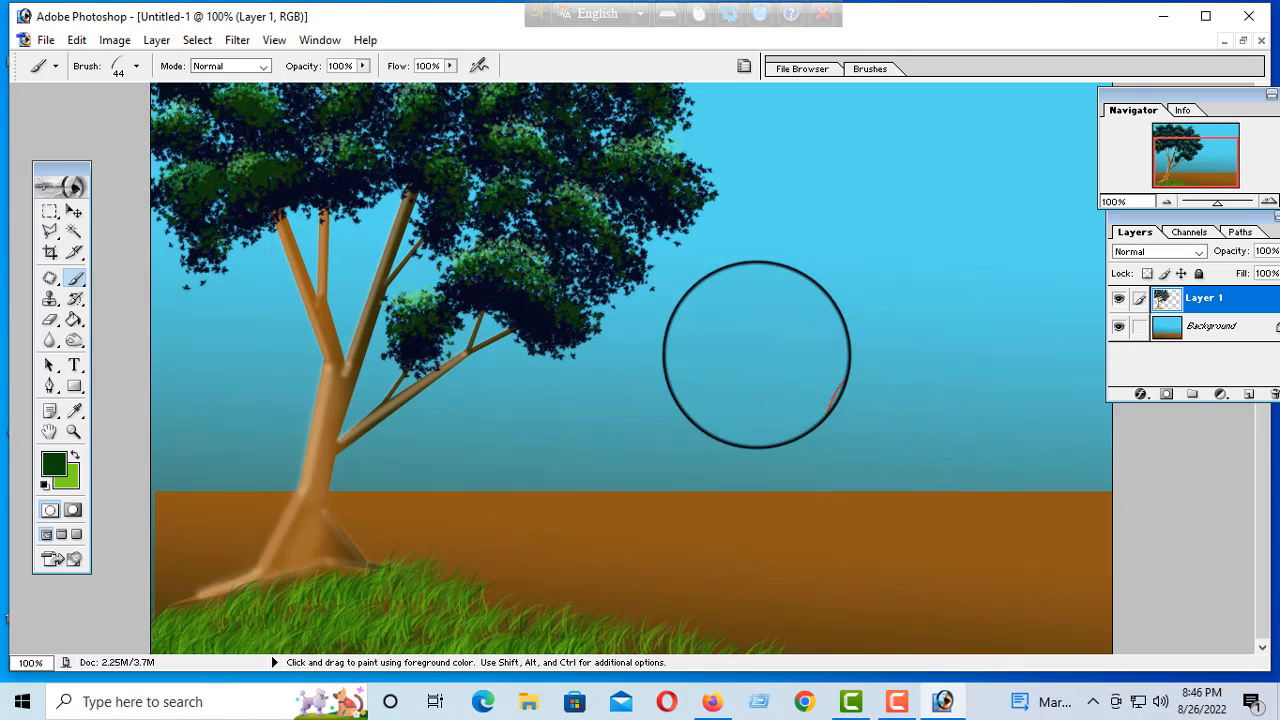
scroll(615, 425, "up", 1)
scroll(610, 430, "up", 1)
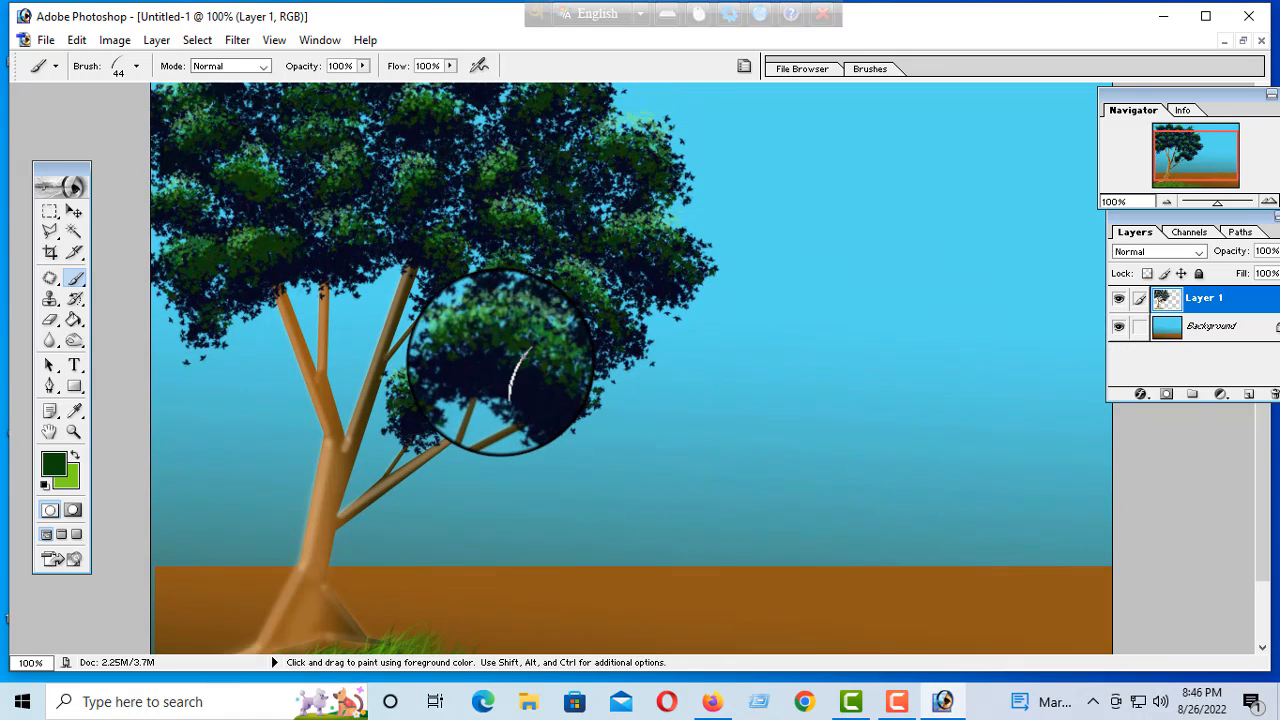